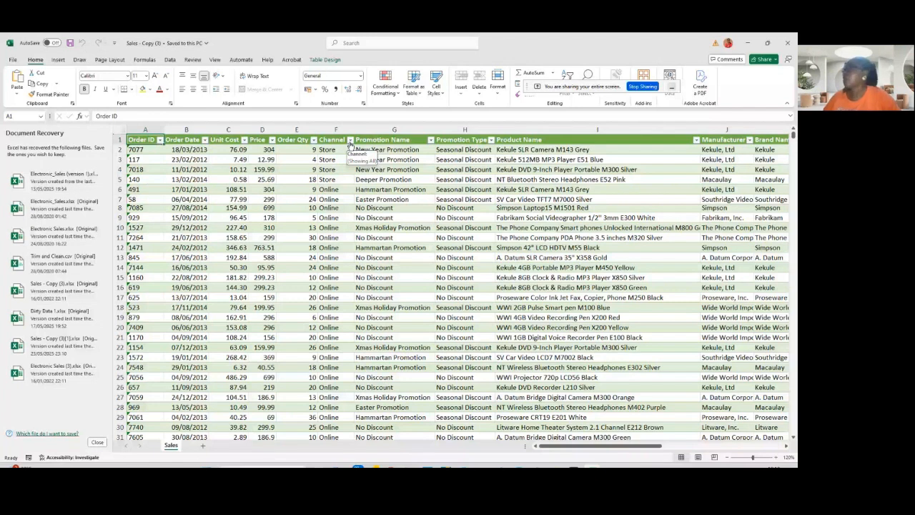
# - Inspect the filter value lists of the Channel and Store Name columns in the sales table
pyautogui.click(350, 140)
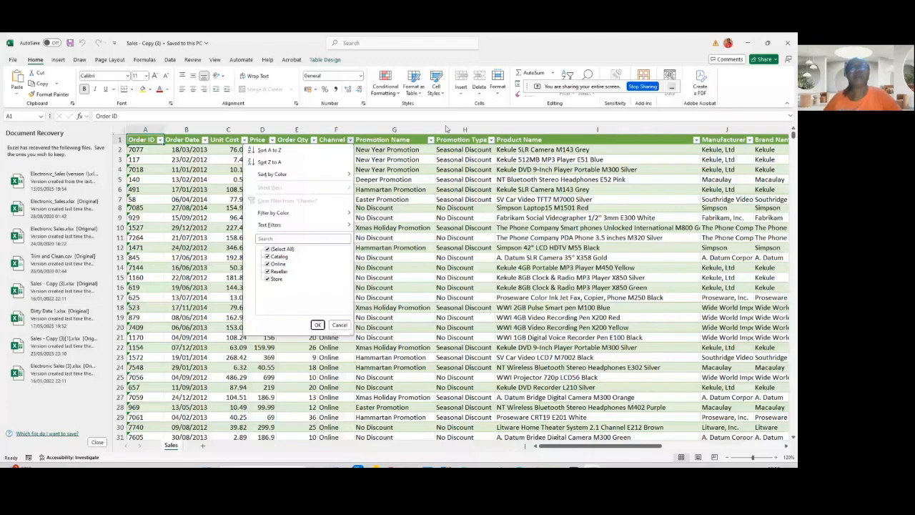
pyautogui.click(413, 301)
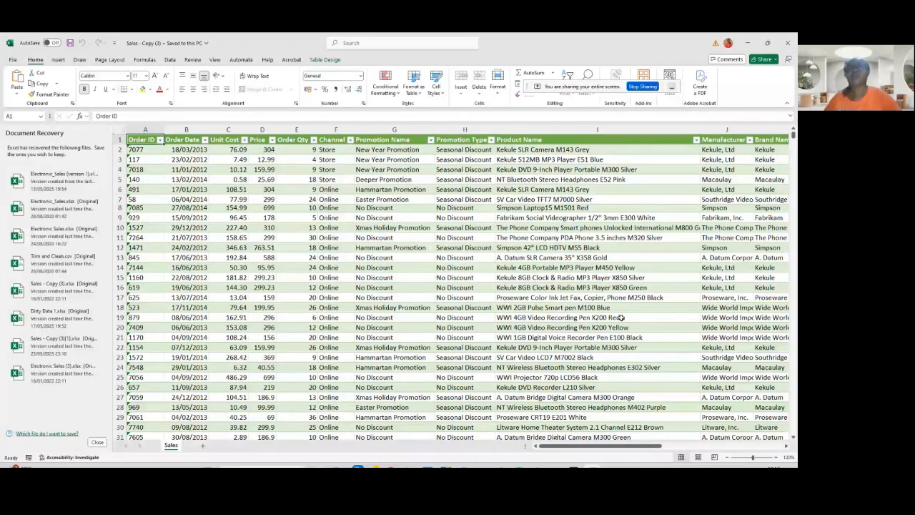
pyautogui.moveTo(656, 446); pyautogui.dragTo(701, 445)
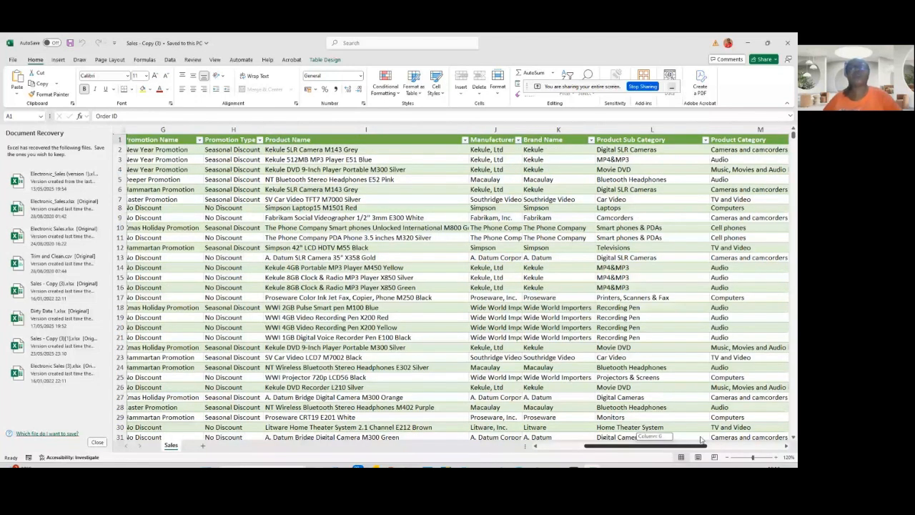
pyautogui.moveTo(700, 439); pyautogui.dragTo(743, 440)
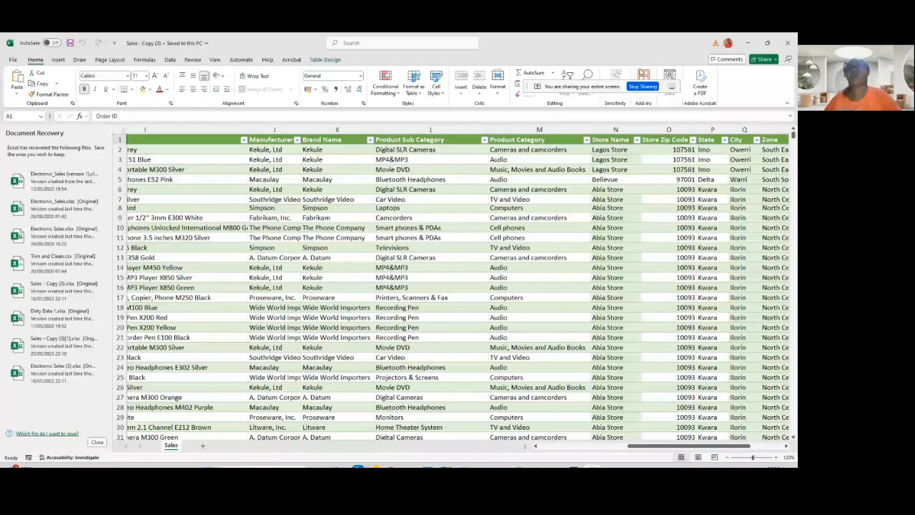
pyautogui.click(636, 139)
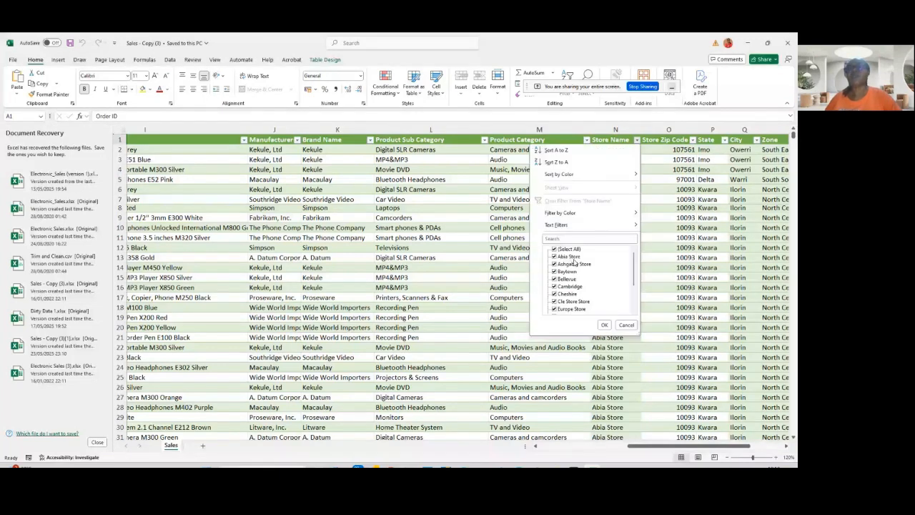
pyautogui.click(685, 178)
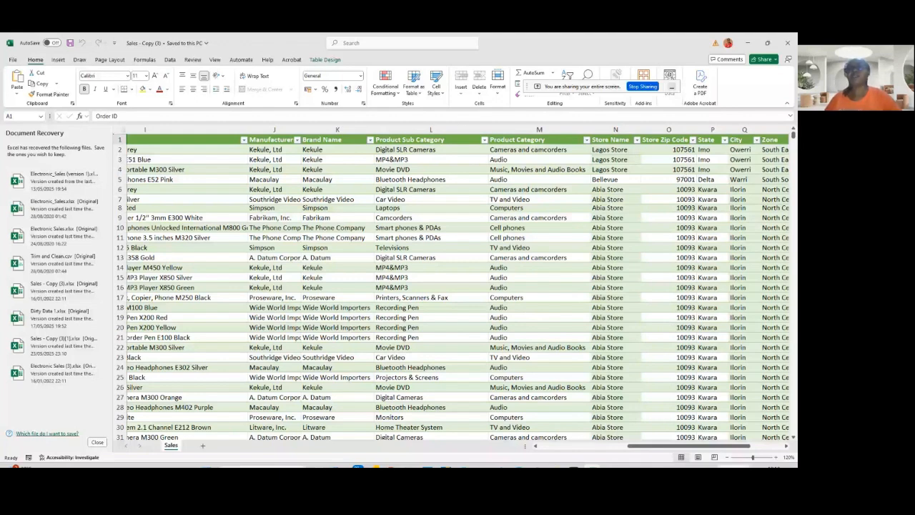
# - Inspect the filter value lists of the City and Zone columns, then return to the table's first columns
pyautogui.hscroll(2, 652, 143)
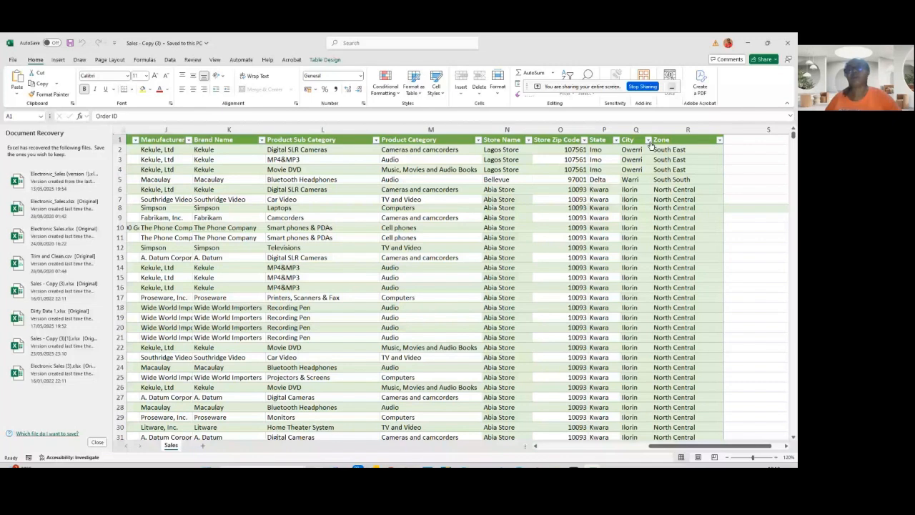
pyautogui.click(647, 139)
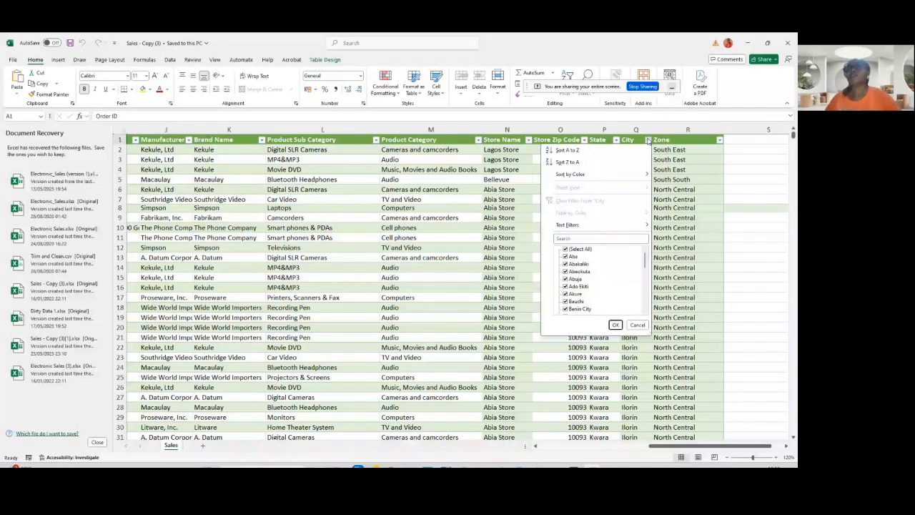
pyautogui.click(792, 145)
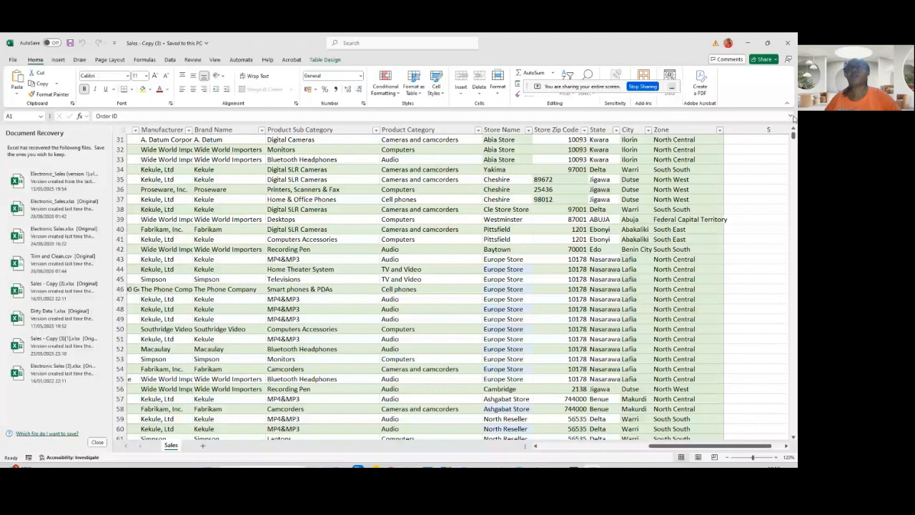
pyautogui.click(792, 129)
pyautogui.click(648, 130)
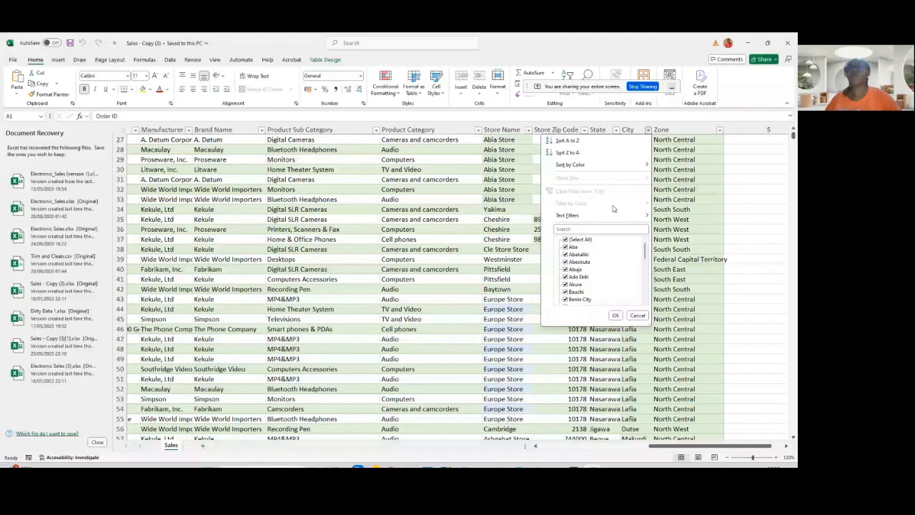
pyautogui.click(719, 130)
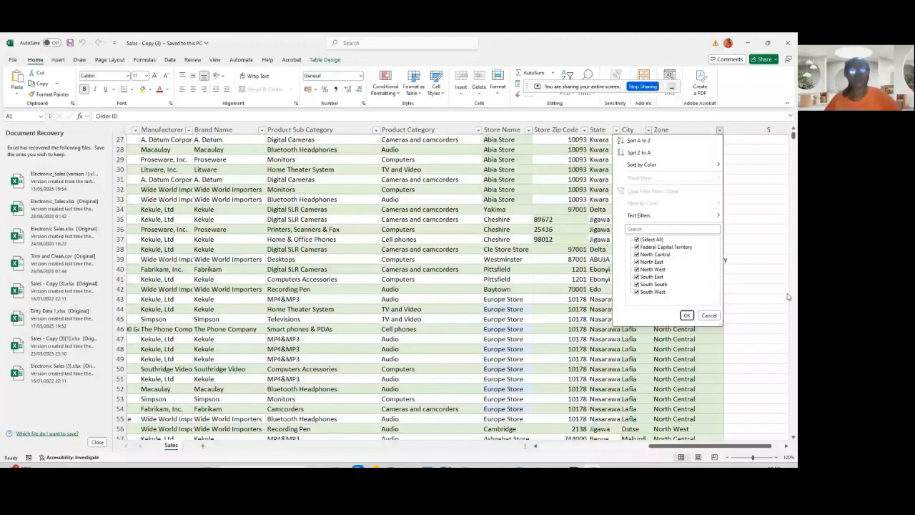
pyautogui.moveTo(709, 446); pyautogui.dragTo(600, 446)
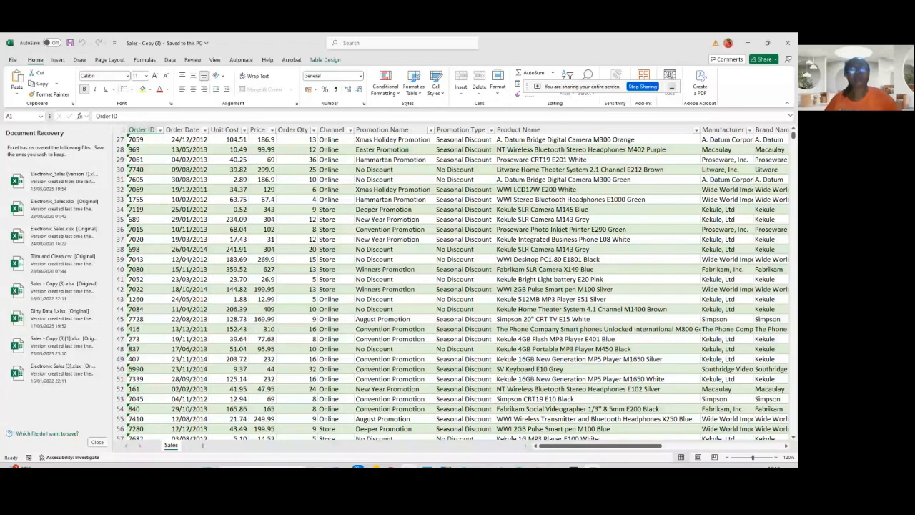
pyautogui.click(446, 466)
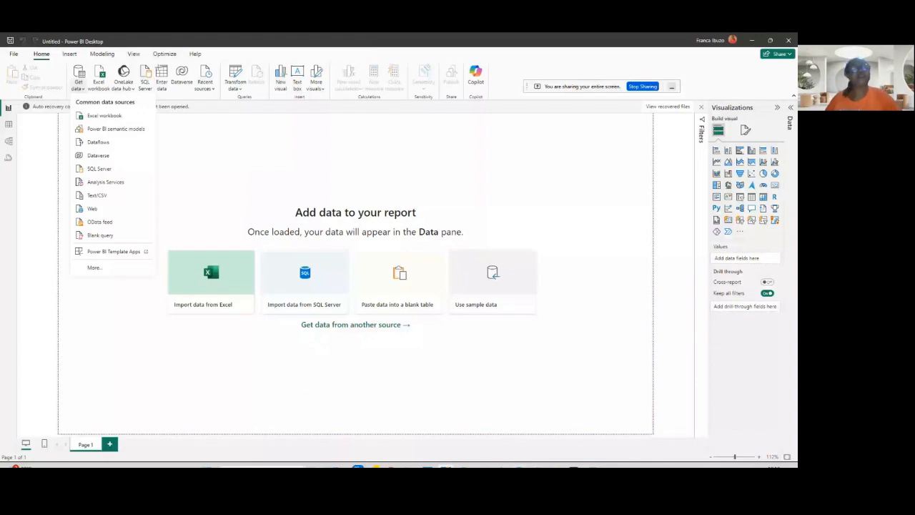
pyautogui.hotkey('alt', 'Tab')
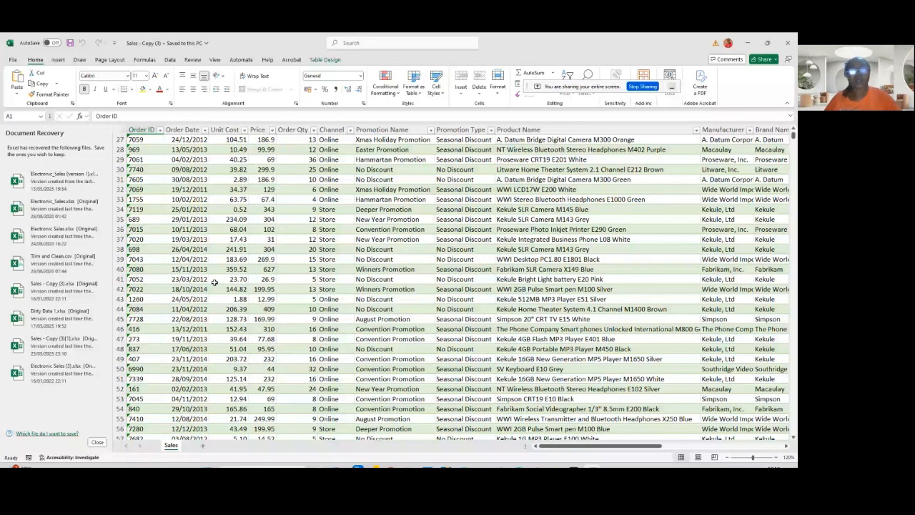
pyautogui.moveTo(355, 466)
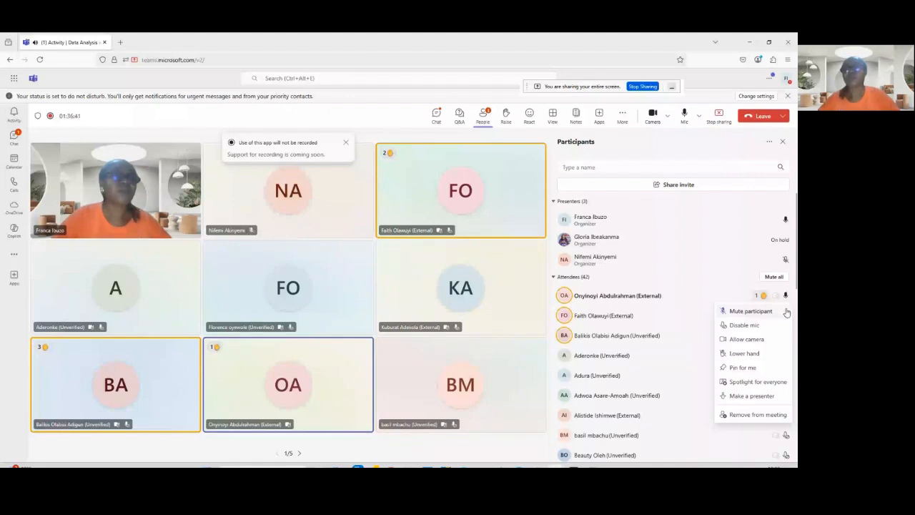
pyautogui.moveTo(591, 466)
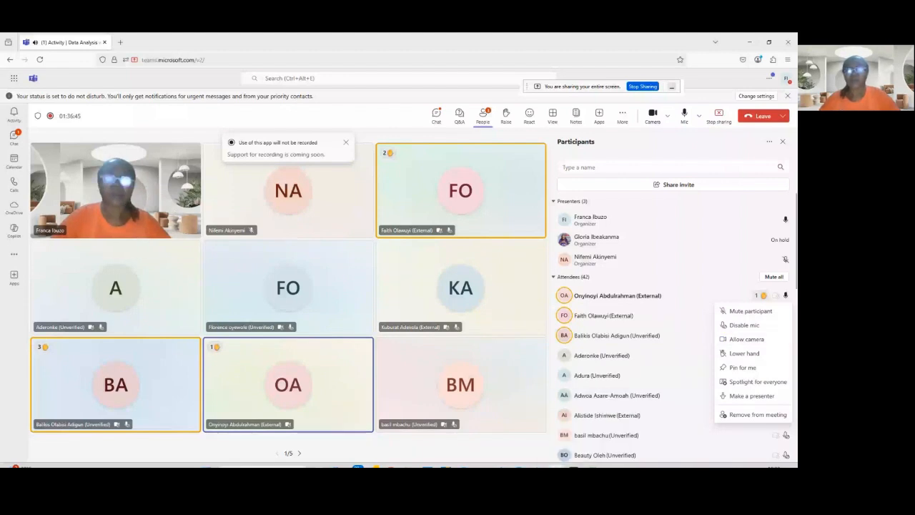
pyautogui.moveTo(554, 466)
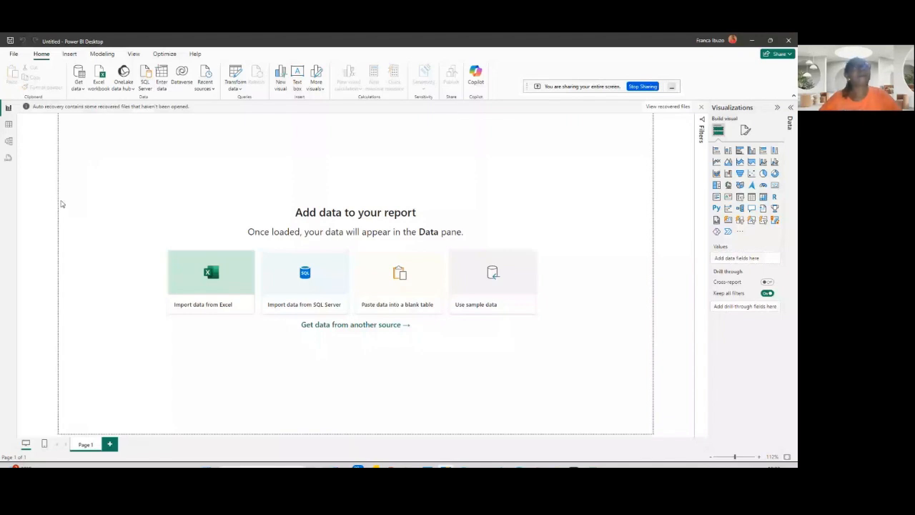
# - Switch to Power BI Desktop and get data from the Excel workbook Sales - Copy (3)
pyautogui.click(79, 87)
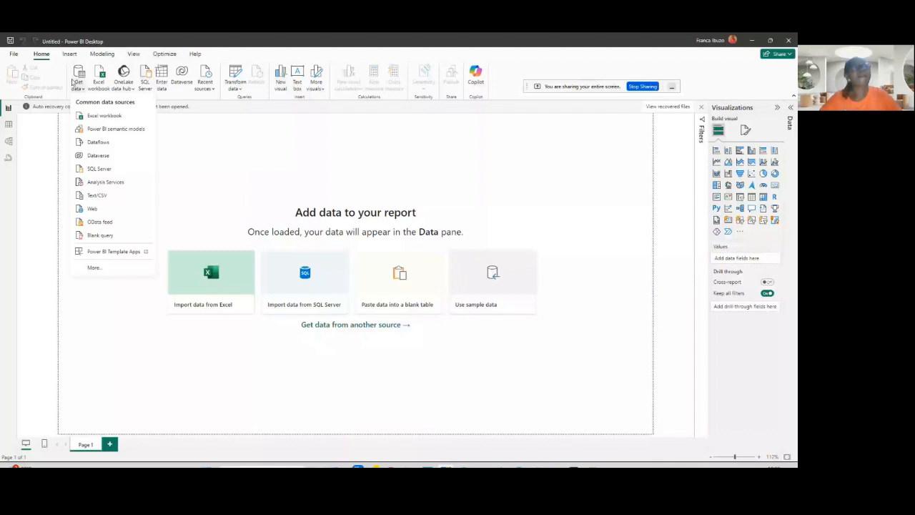
pyautogui.click(107, 118)
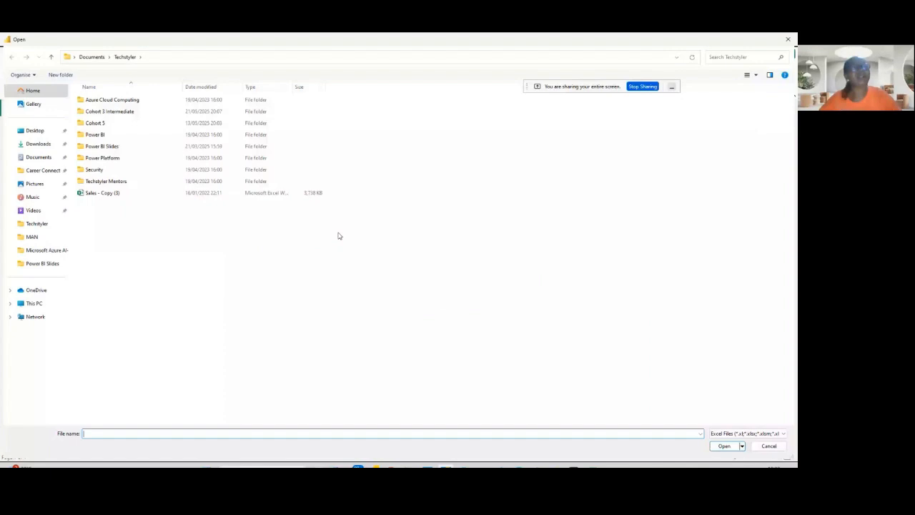
pyautogui.click(143, 193)
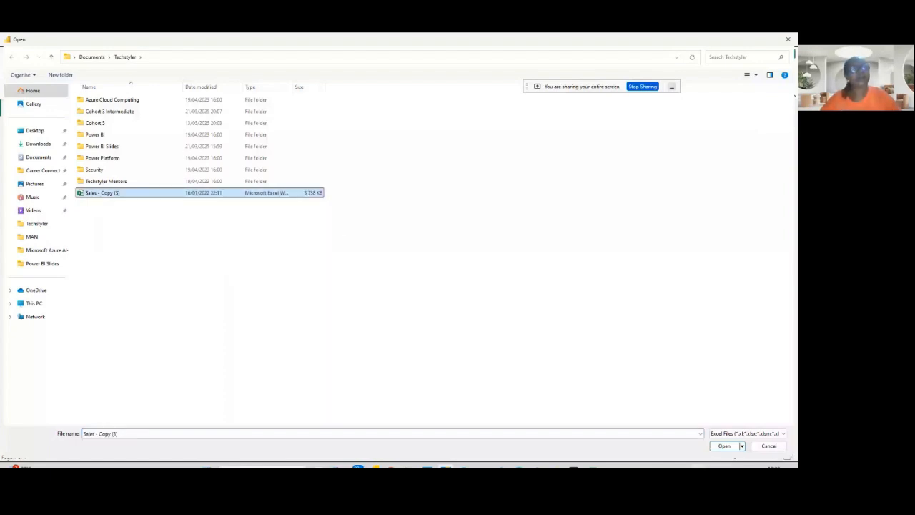
pyautogui.click(724, 446)
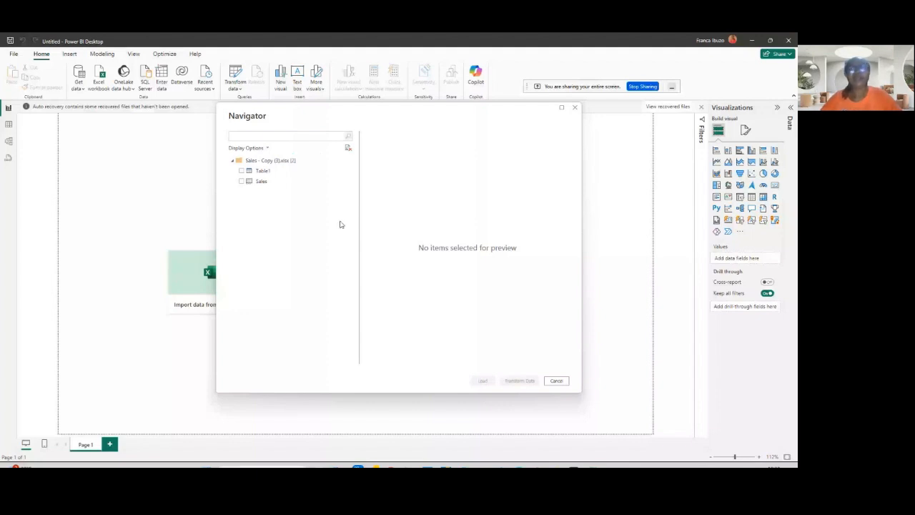
# - Select the Sales table in the Navigator, preview it, and open it for transformation in Power Query
pyautogui.click(242, 181)
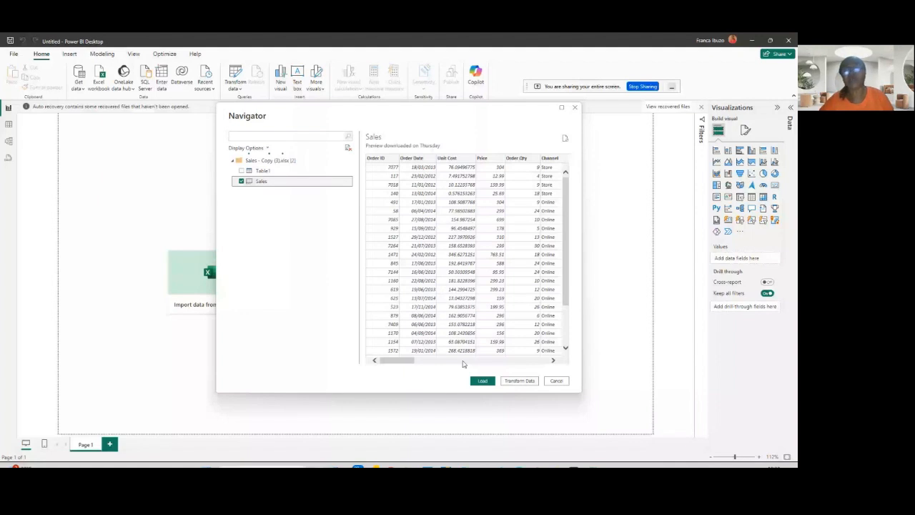
pyautogui.scroll(-3, 558, 276)
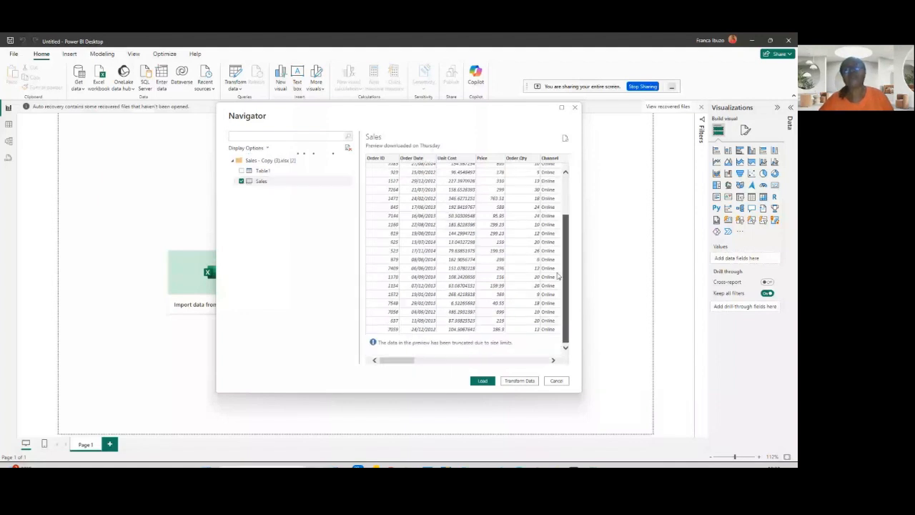
pyautogui.scroll(2, 562, 186)
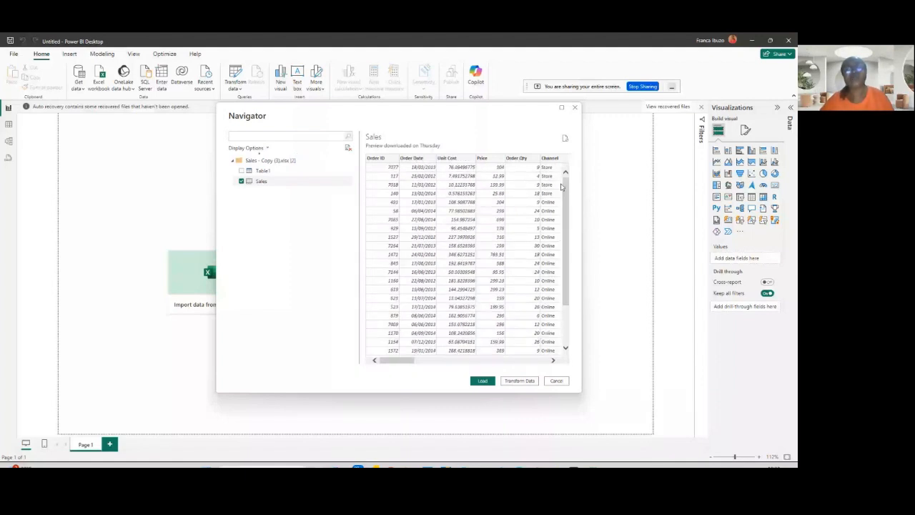
pyautogui.click(528, 381)
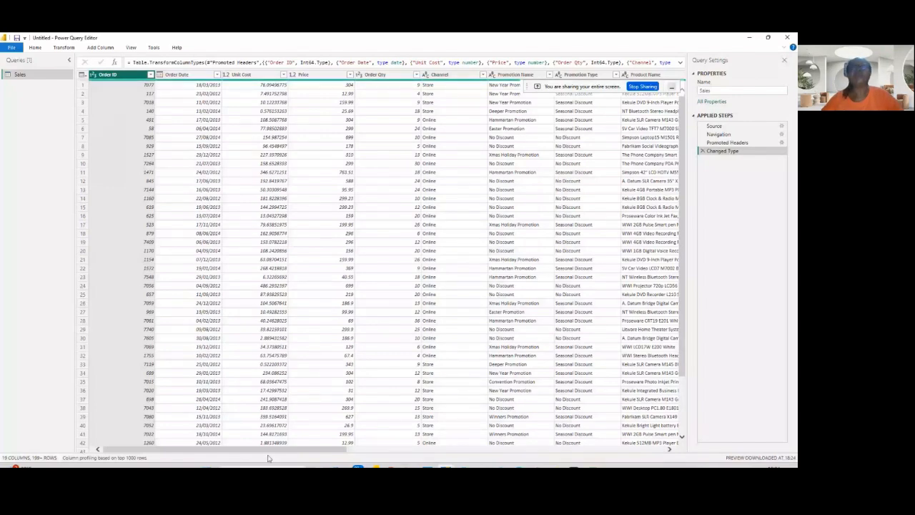
# - Browse across the Sales query's columns and the Unit Cost column's filter options
pyautogui.moveTo(268, 453); pyautogui.dragTo(563, 444)
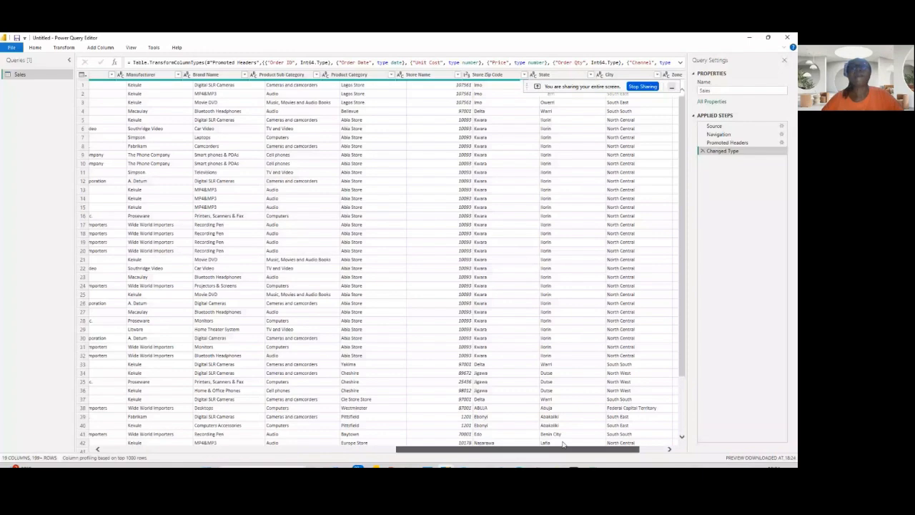
pyautogui.moveTo(563, 443); pyautogui.dragTo(268, 448)
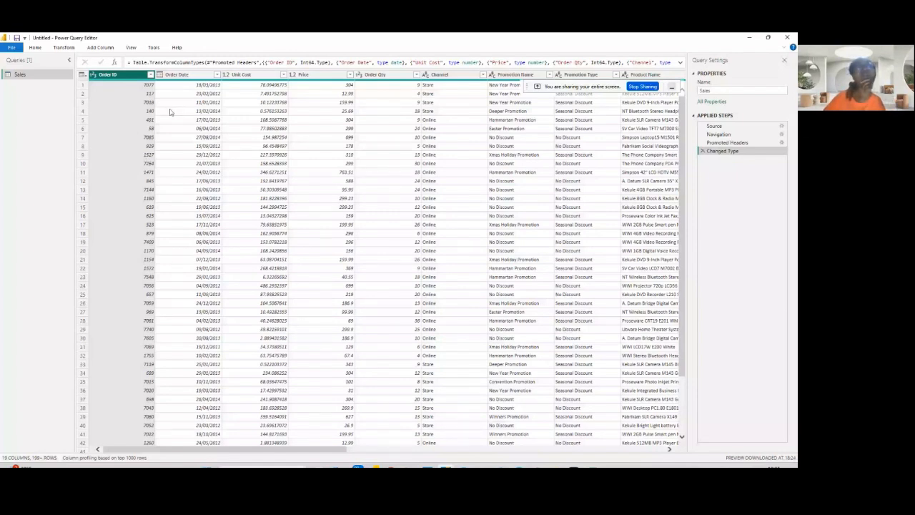
pyautogui.click(283, 75)
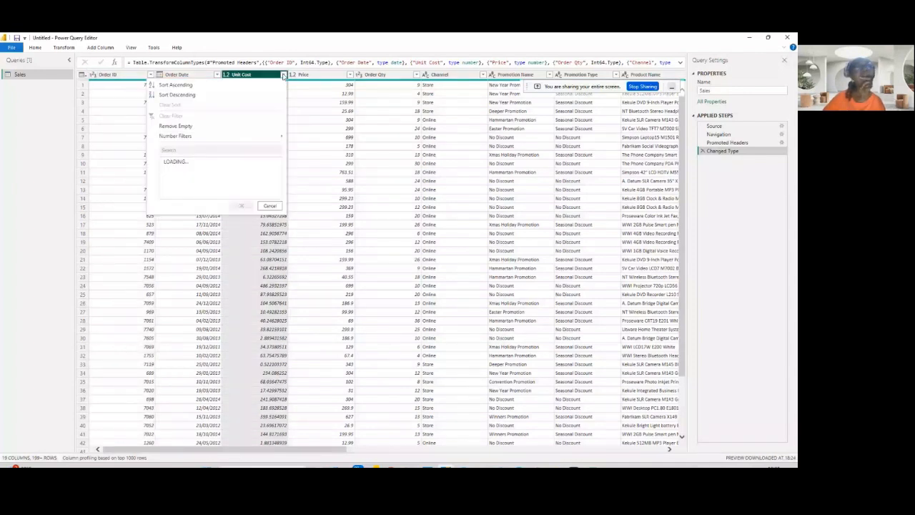
pyautogui.click(35, 131)
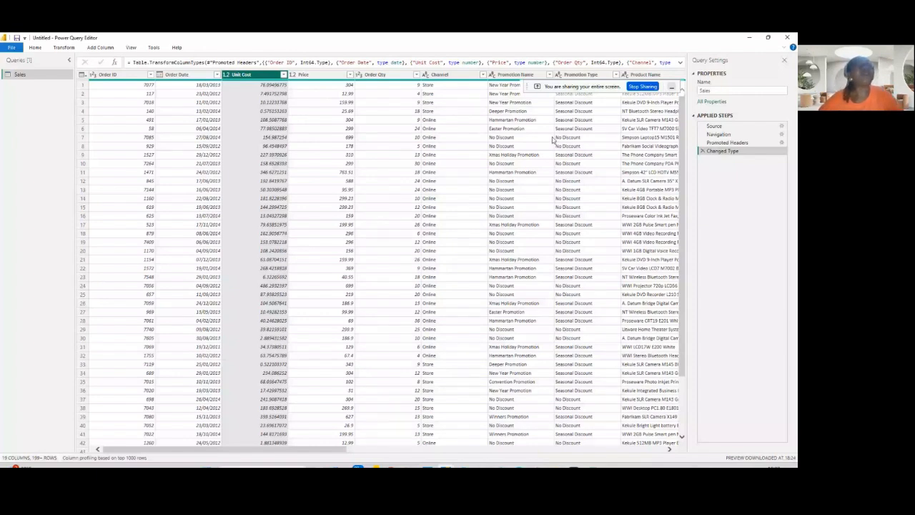
# - Add a custom column named Total Sales with the formula [Price] * [Order Qty]
pyautogui.click(106, 48)
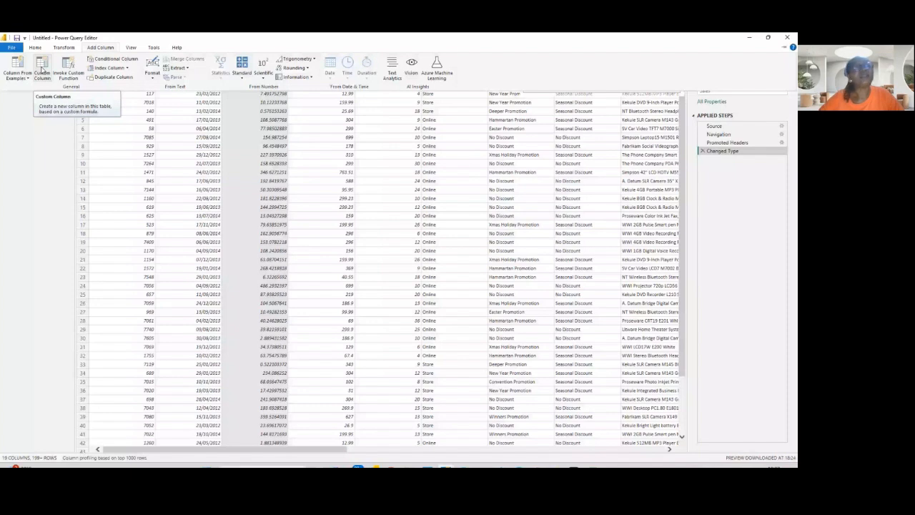
pyautogui.click(41, 70)
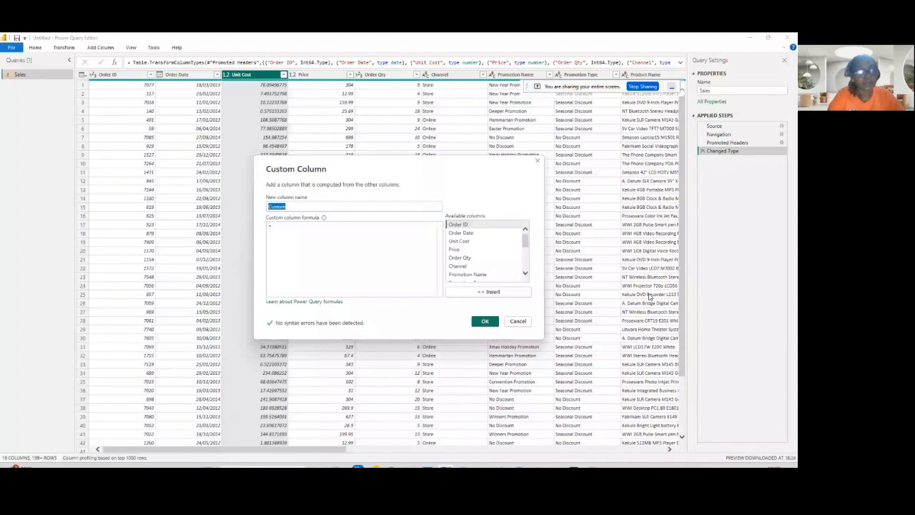
pyautogui.write('Total')
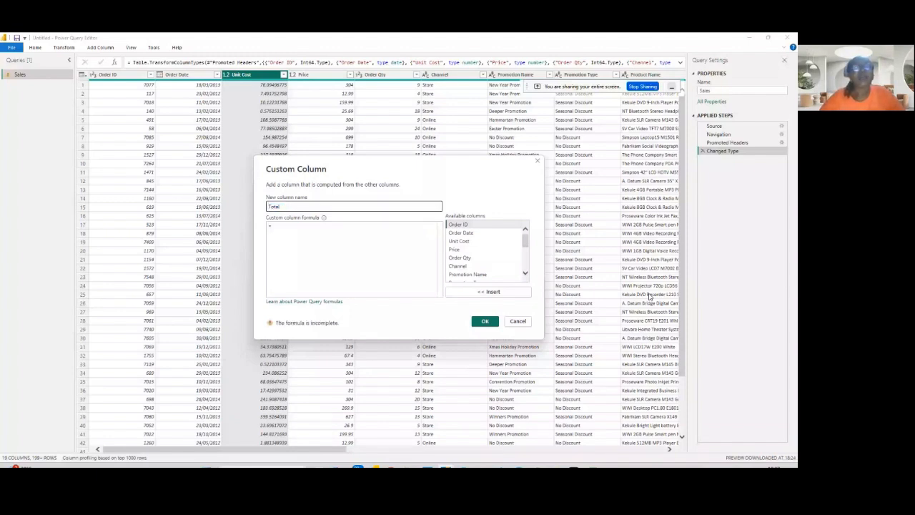
pyautogui.write(' Sales')
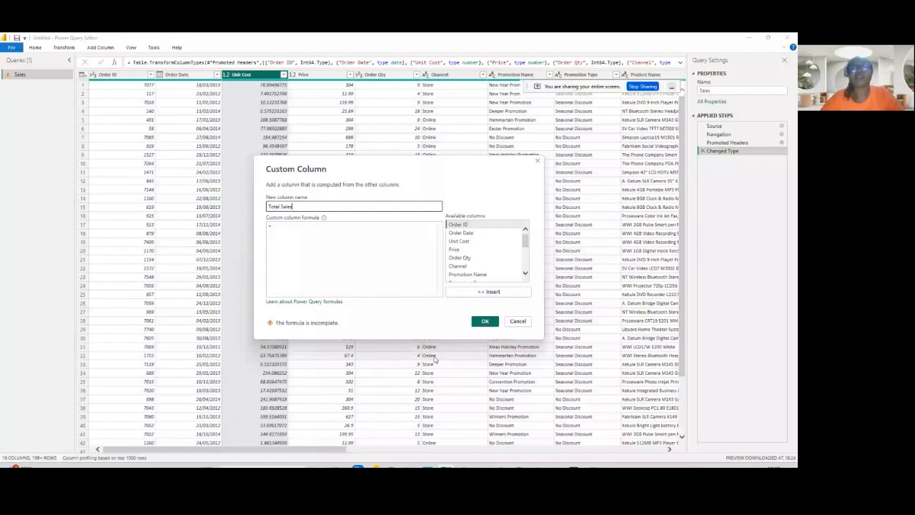
pyautogui.click(453, 250)
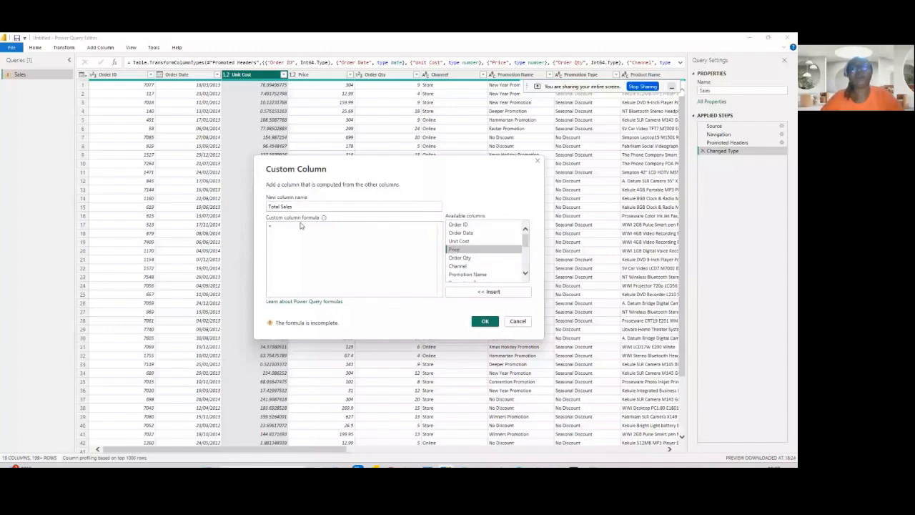
pyautogui.doubleClick(451, 250)
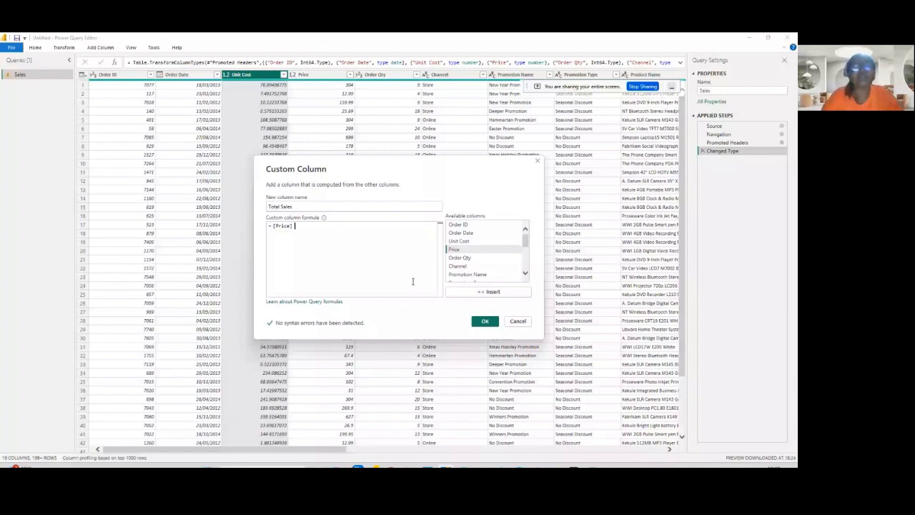
pyautogui.write('*')
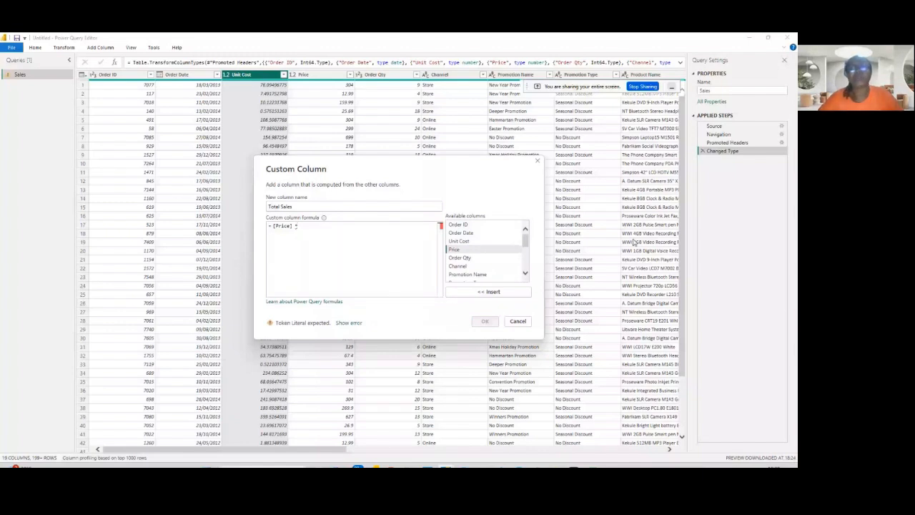
pyautogui.doubleClick(459, 257)
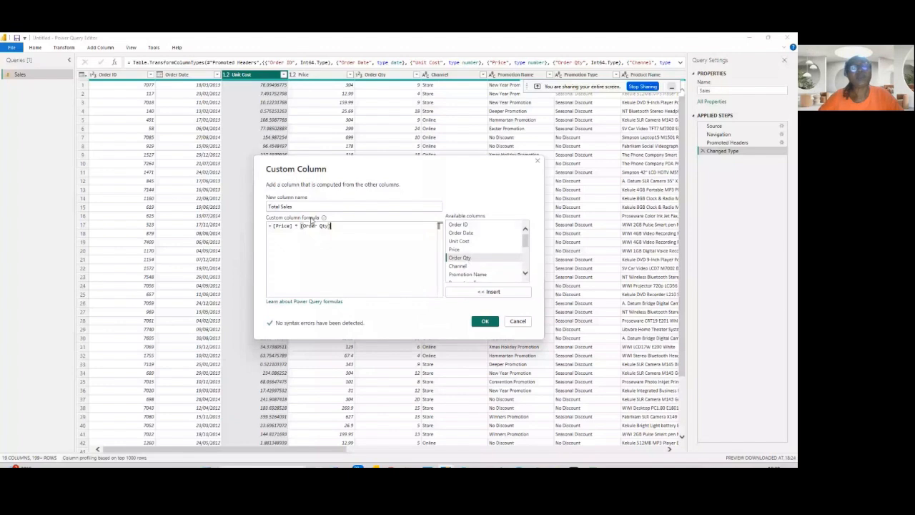
pyautogui.click(484, 321)
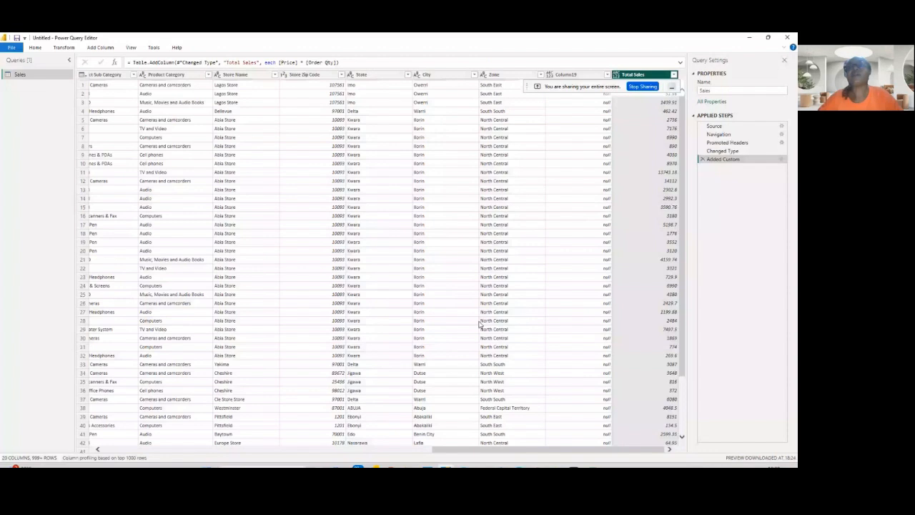
# - Check the filter options of the empty Column19 and remove that column from the query
pyautogui.moveTo(593, 89); pyautogui.dragTo(528, 34)
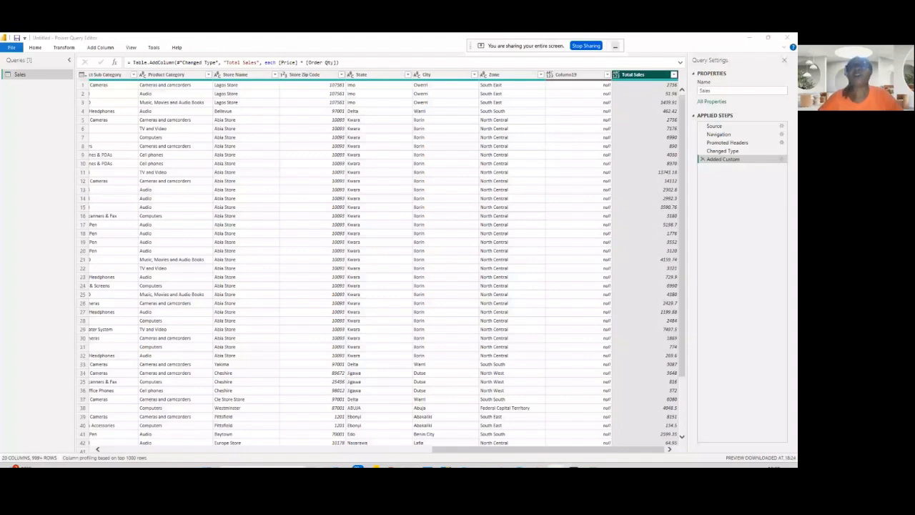
pyautogui.click(568, 80)
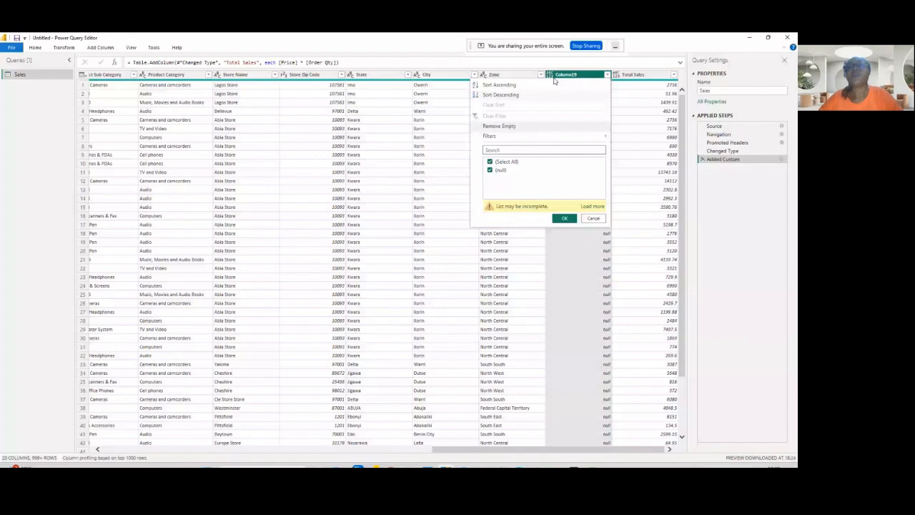
pyautogui.click(560, 64)
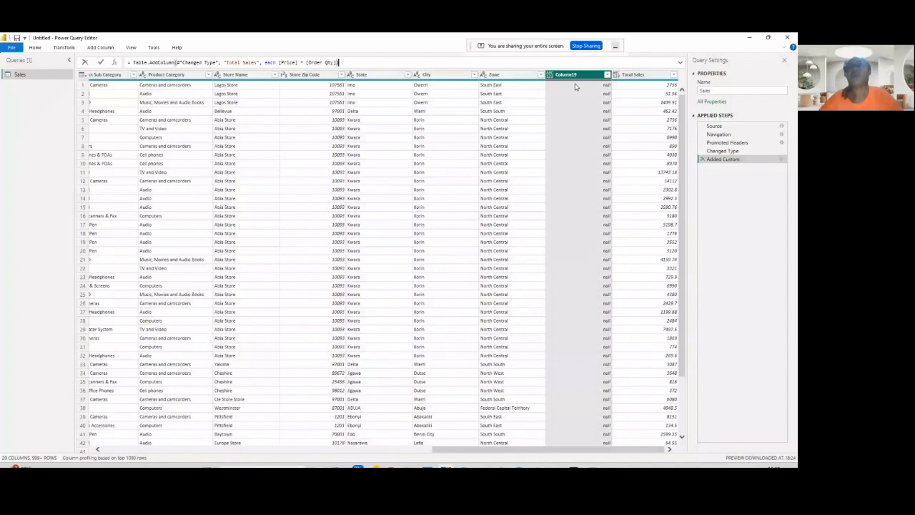
pyautogui.click(608, 76)
pyautogui.click(607, 75)
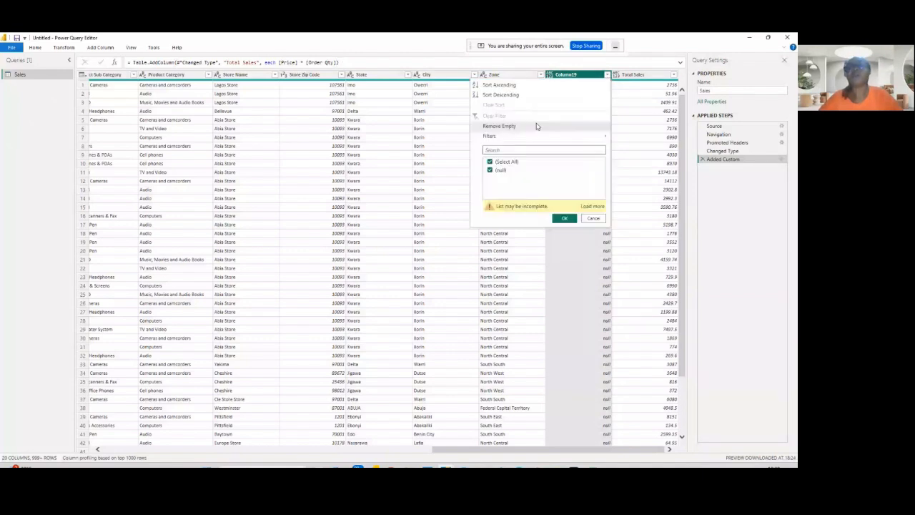
pyautogui.click(537, 126)
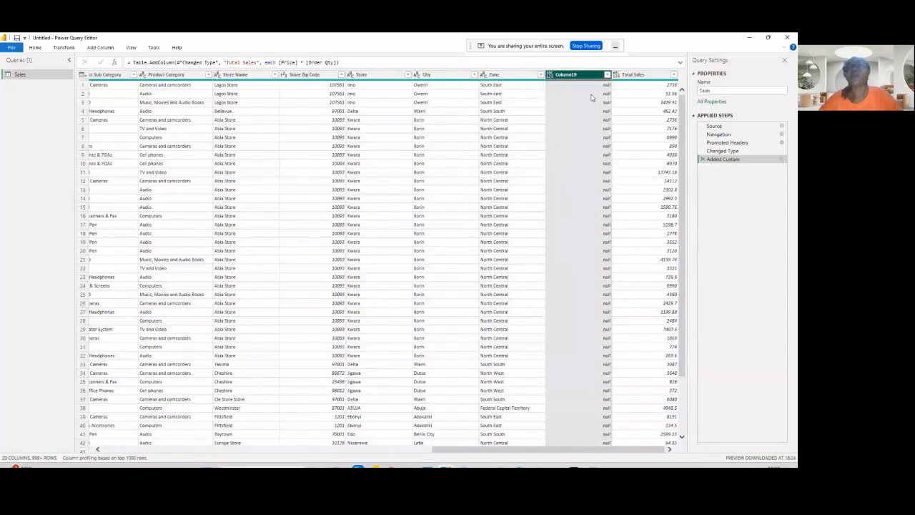
pyautogui.rightClick(582, 76)
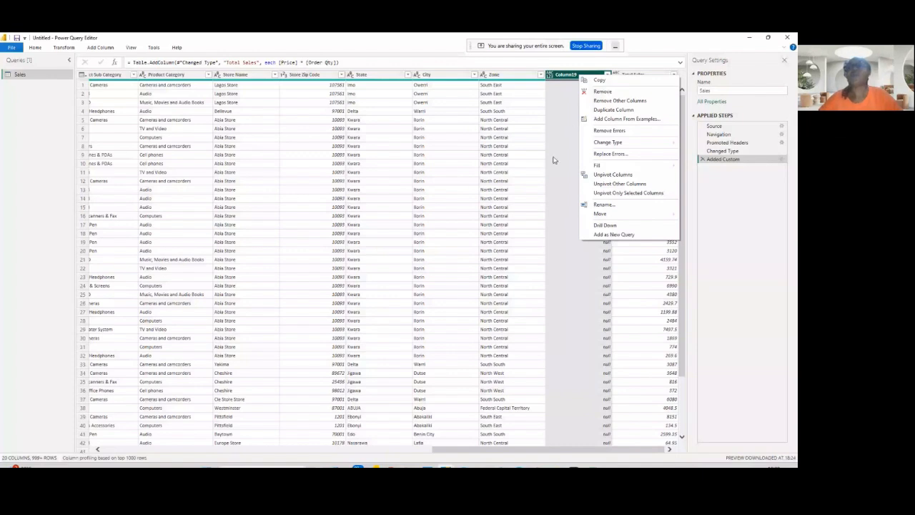
pyautogui.click(603, 91)
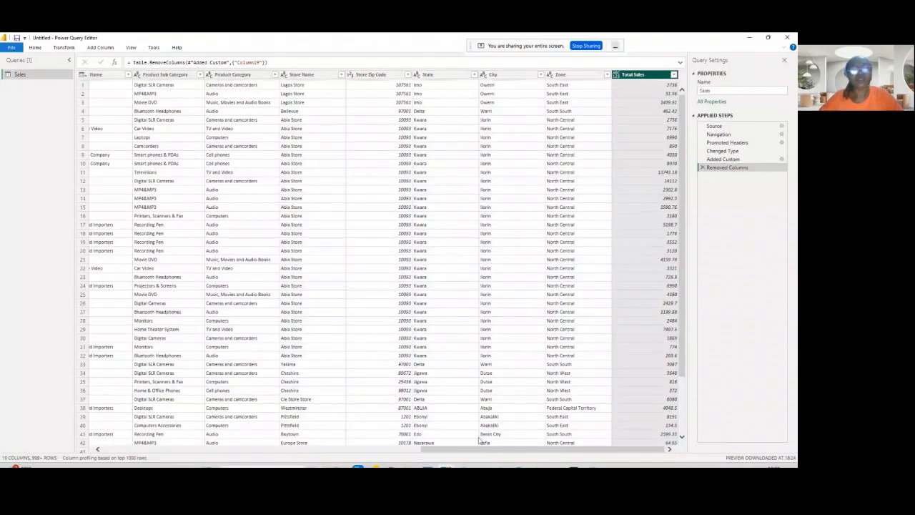
# - Add a custom column named Total Cost with the formula [Unit Cost] * [Order Qty]
pyautogui.hscroll(-10, 426, 359)
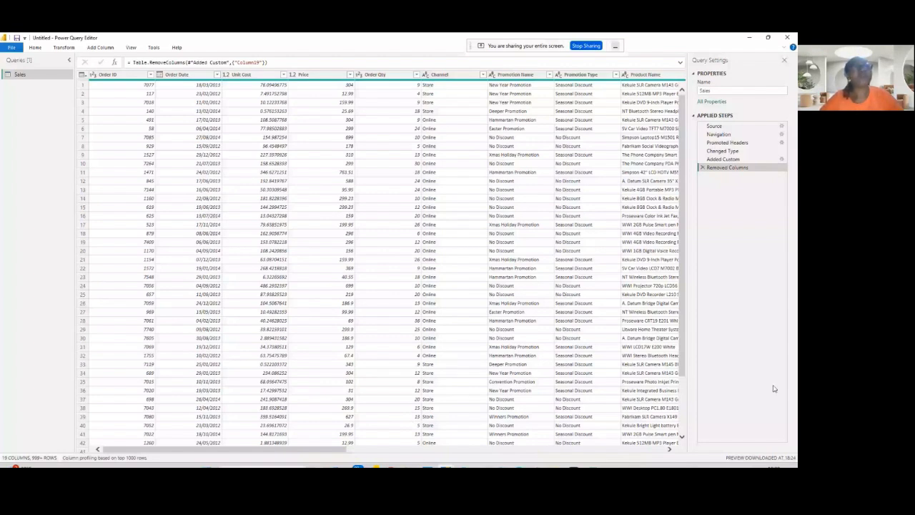
pyautogui.click(101, 47)
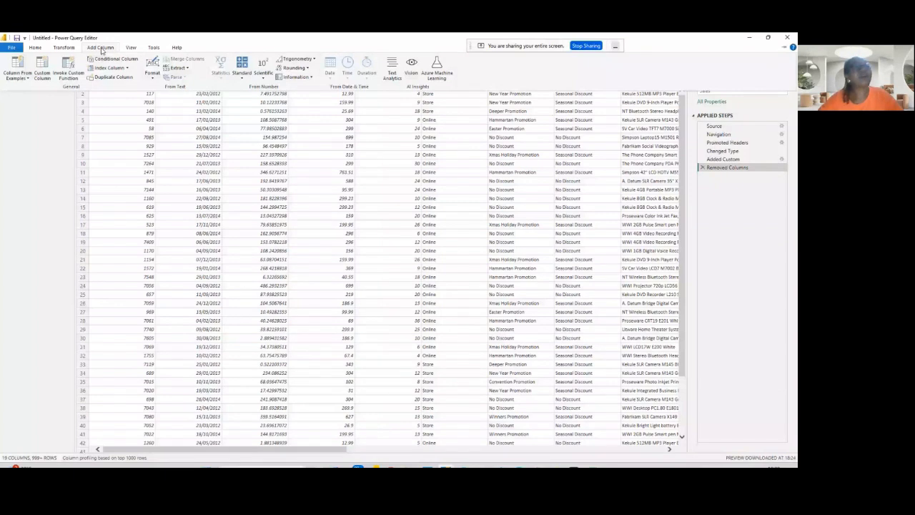
pyautogui.click(40, 70)
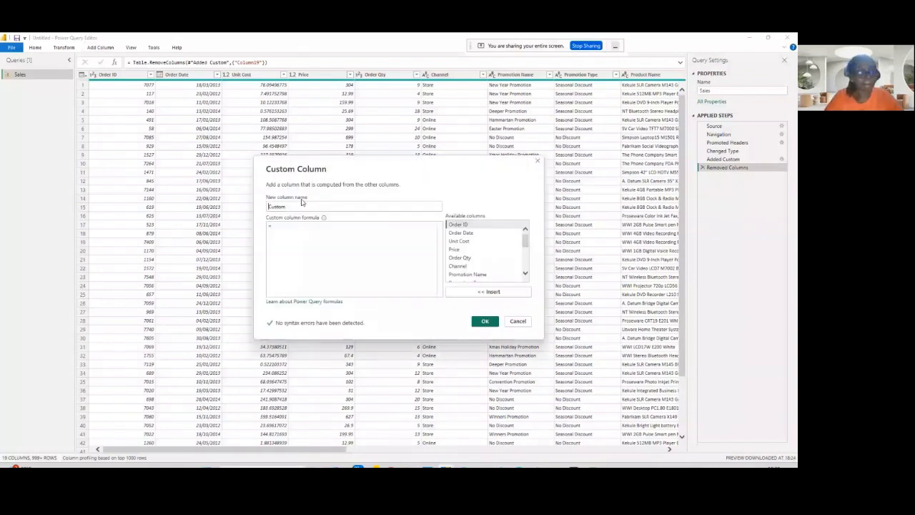
pyautogui.press('BackSpace')
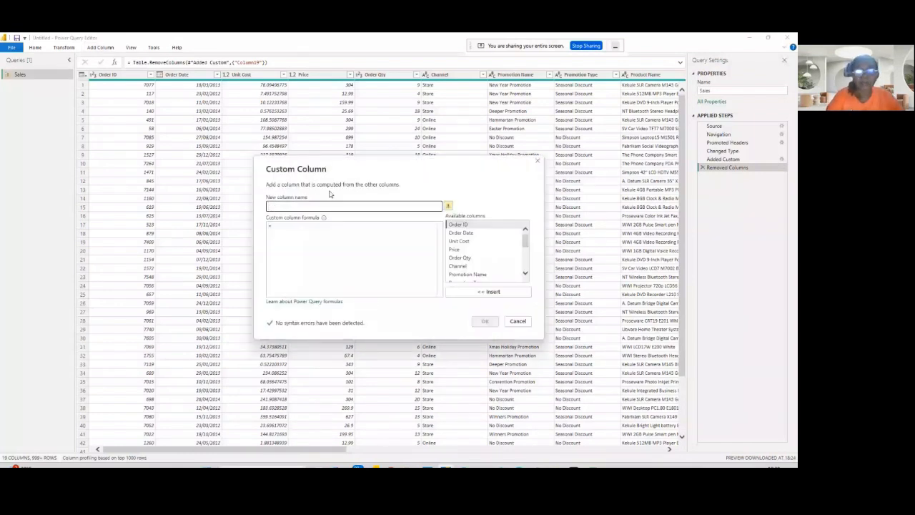
pyautogui.write('Tot')
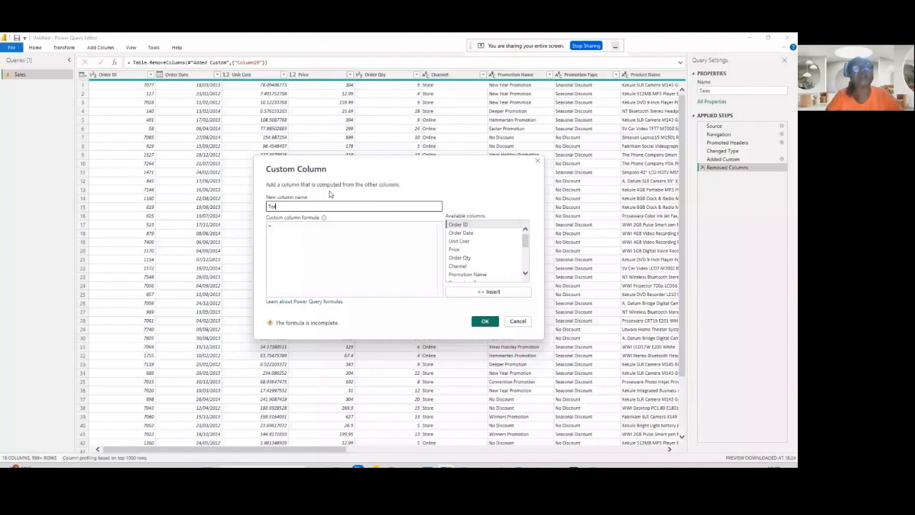
pyautogui.write('al Cost')
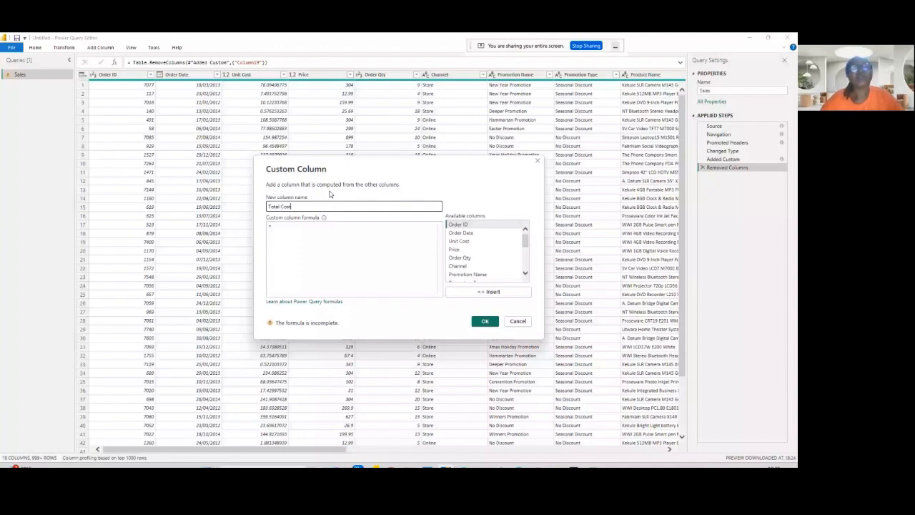
pyautogui.click(286, 227)
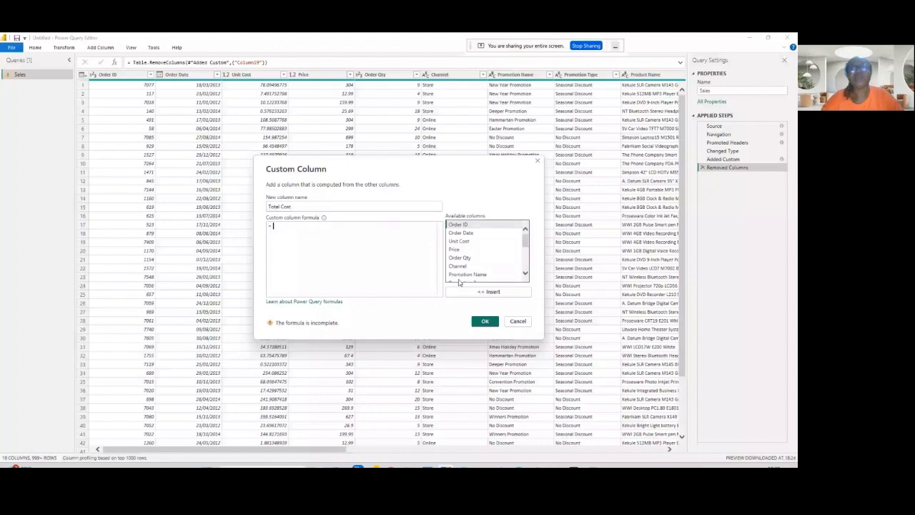
pyautogui.doubleClick(471, 243)
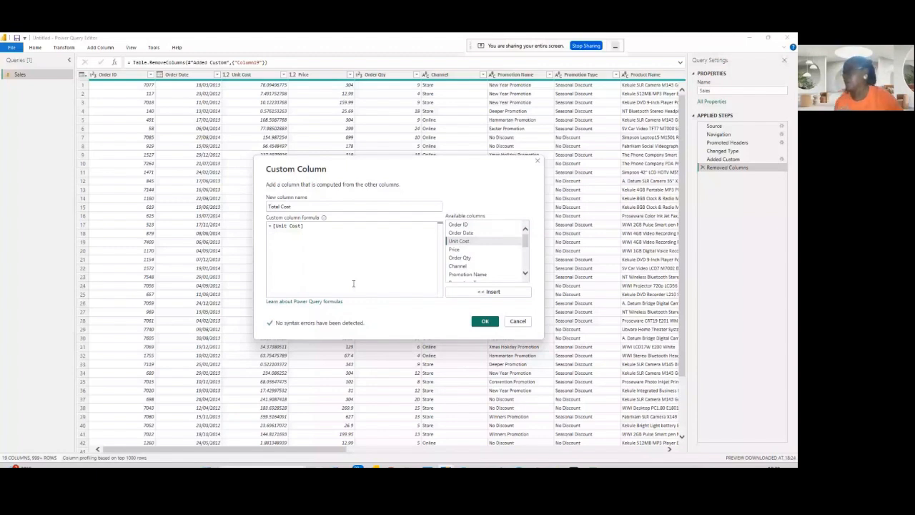
pyautogui.write('*')
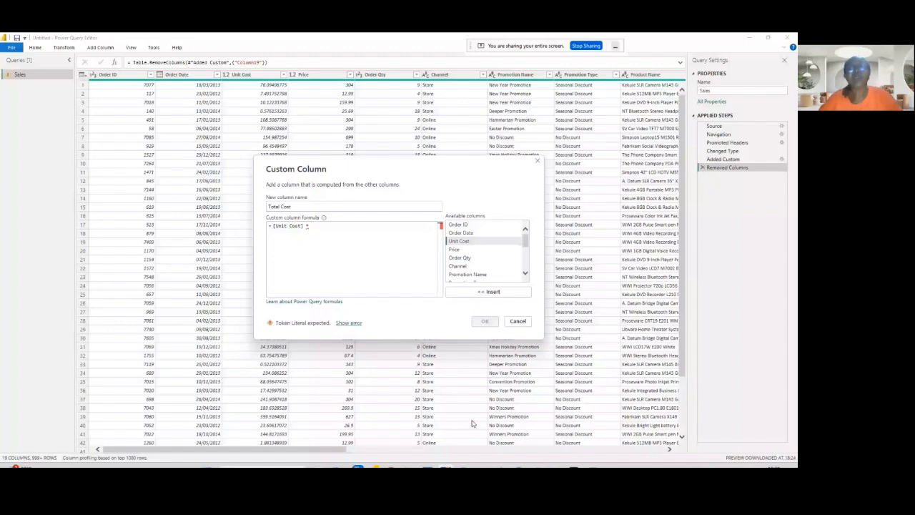
pyautogui.click(459, 258)
pyautogui.doubleClick(458, 258)
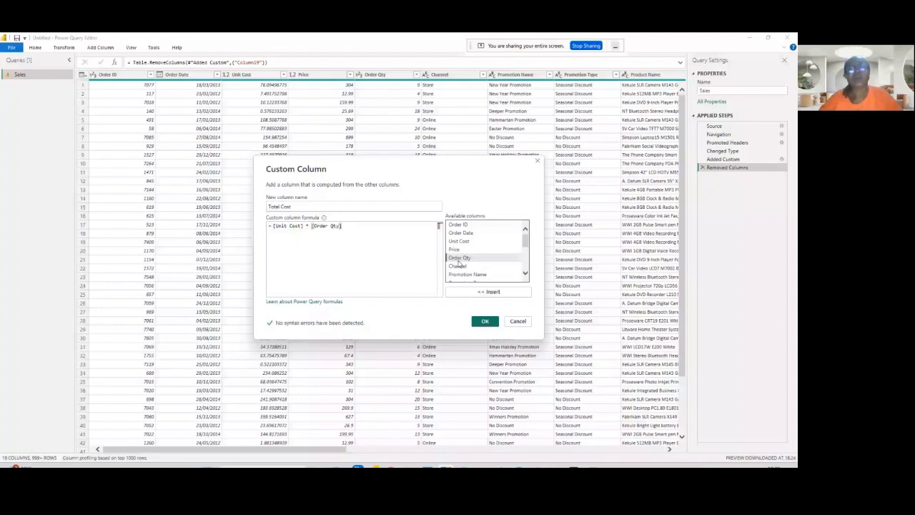
pyautogui.click(484, 320)
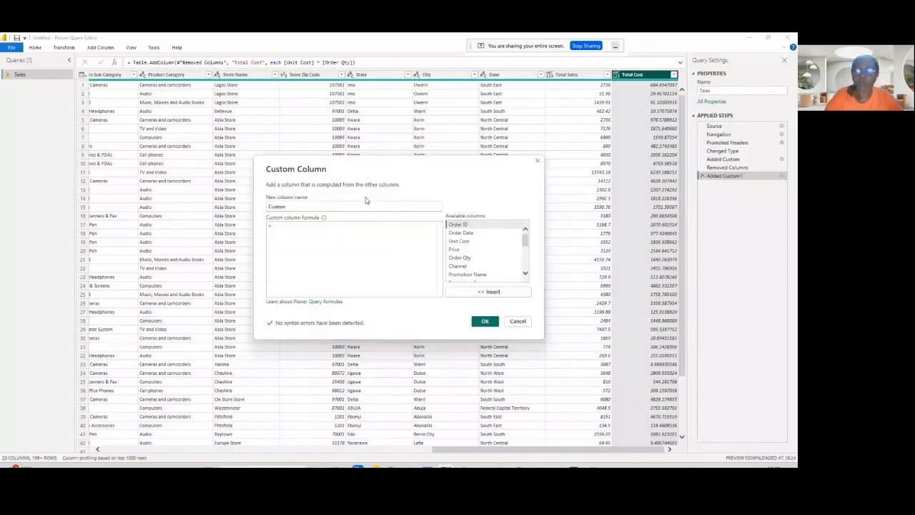
# - Add a custom column named Profit with the formula [Total Sales] - [Total Cost]
pyautogui.doubleClick(365, 202)
pyautogui.write('C')
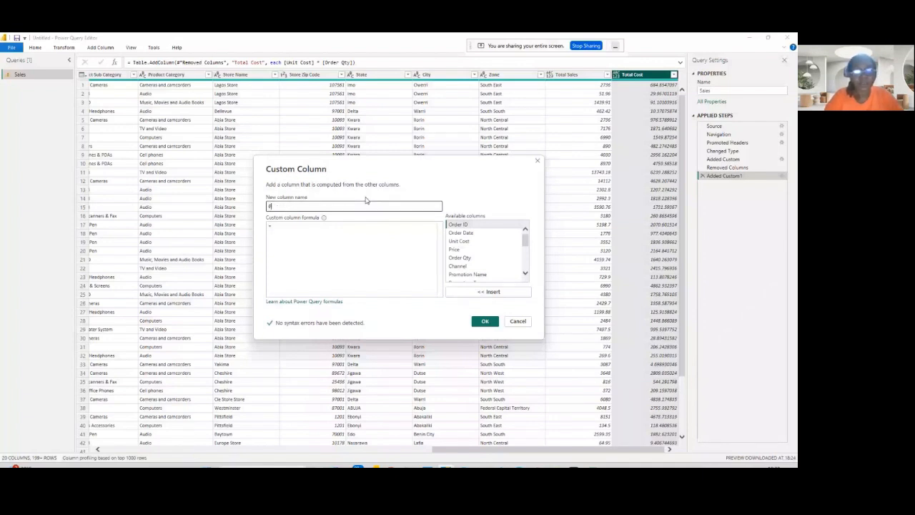
pyautogui.write('rofi')
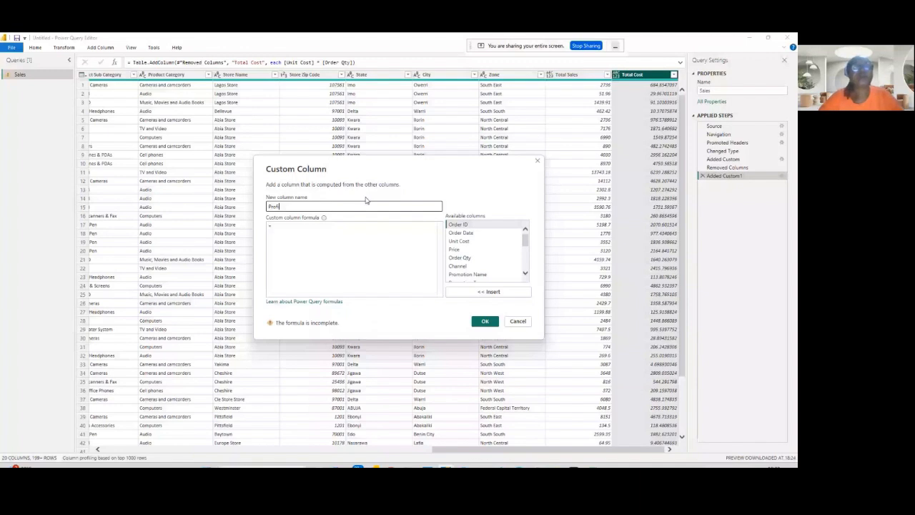
pyautogui.write('t')
pyautogui.click(324, 226)
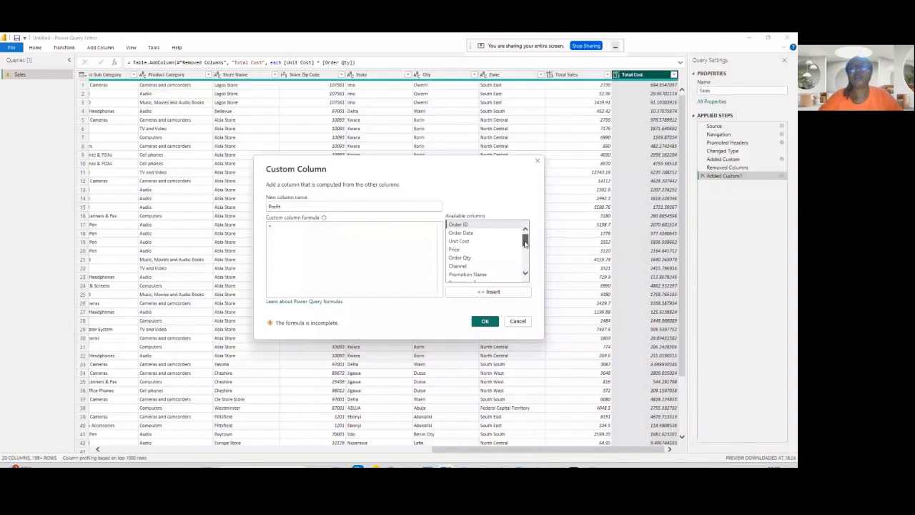
pyautogui.moveTo(524, 242); pyautogui.dragTo(526, 267)
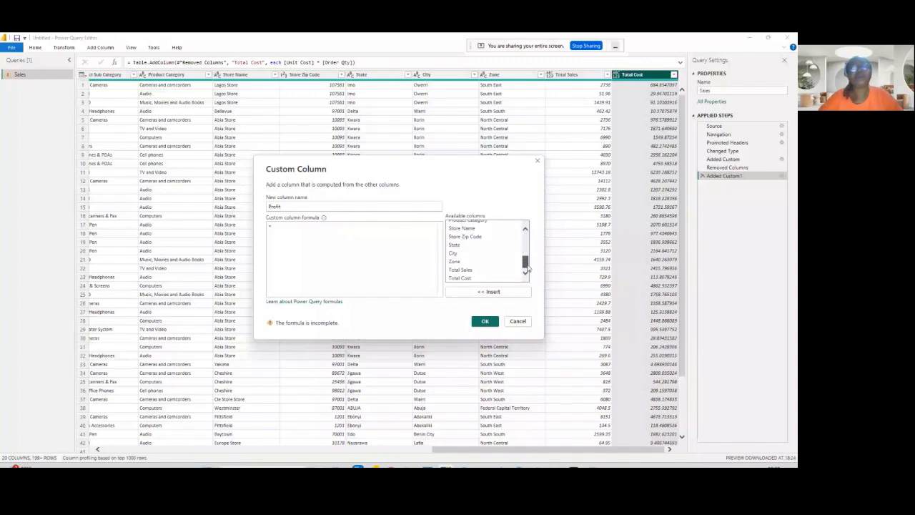
pyautogui.doubleClick(460, 270)
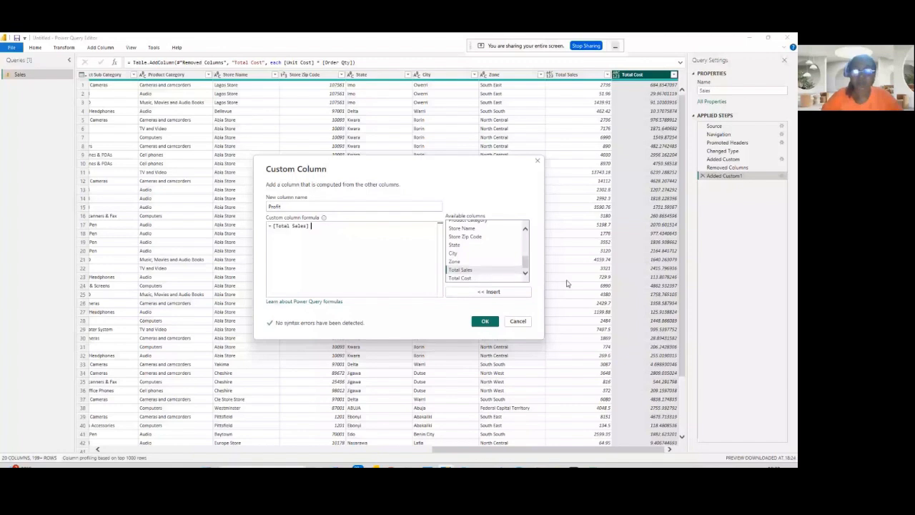
pyautogui.write('-')
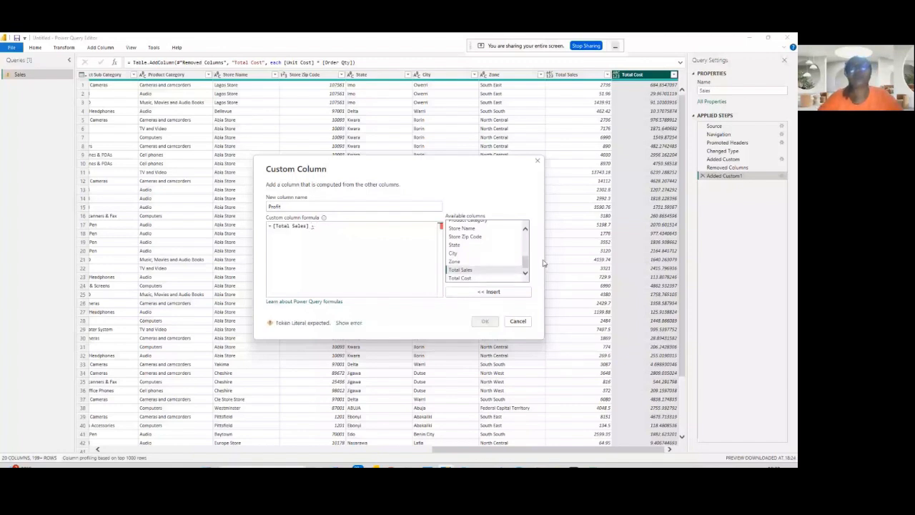
pyautogui.doubleClick(465, 279)
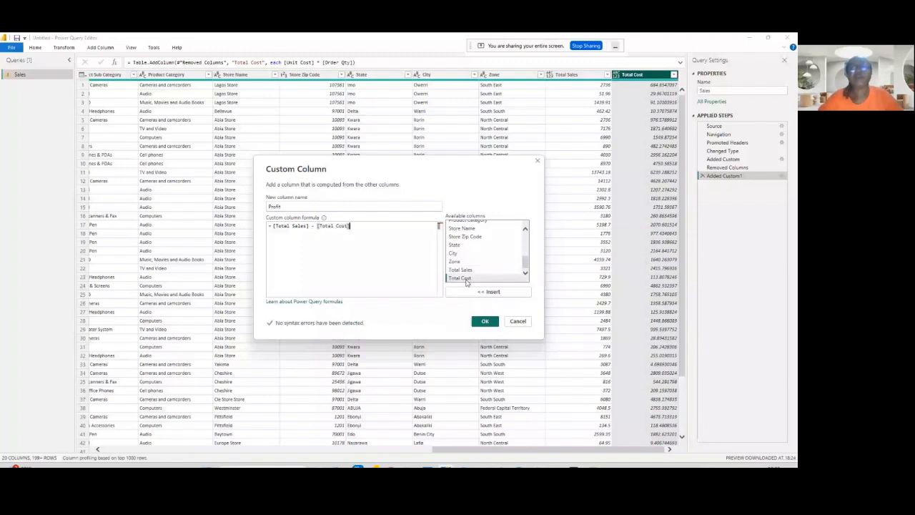
pyautogui.click(484, 321)
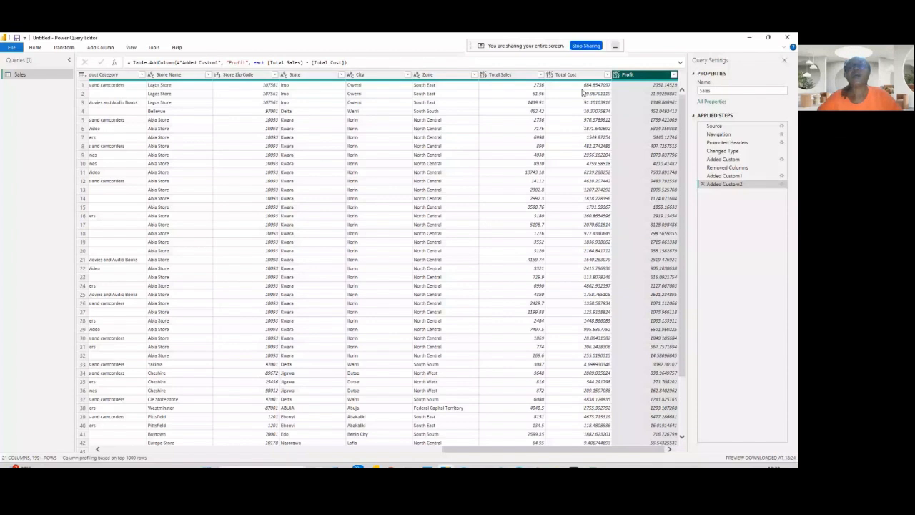
# - Change the Total Cost column's data type to Fixed decimal number
pyautogui.click(606, 74)
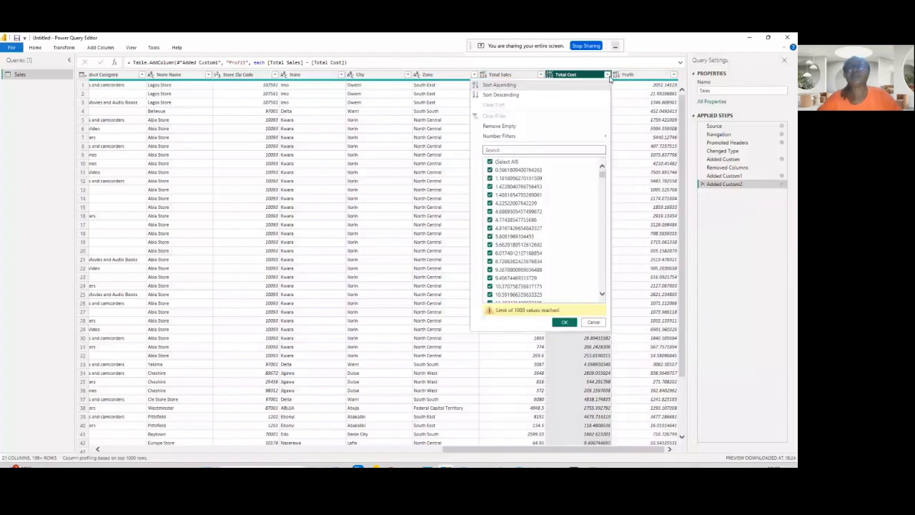
pyautogui.rightClick(566, 77)
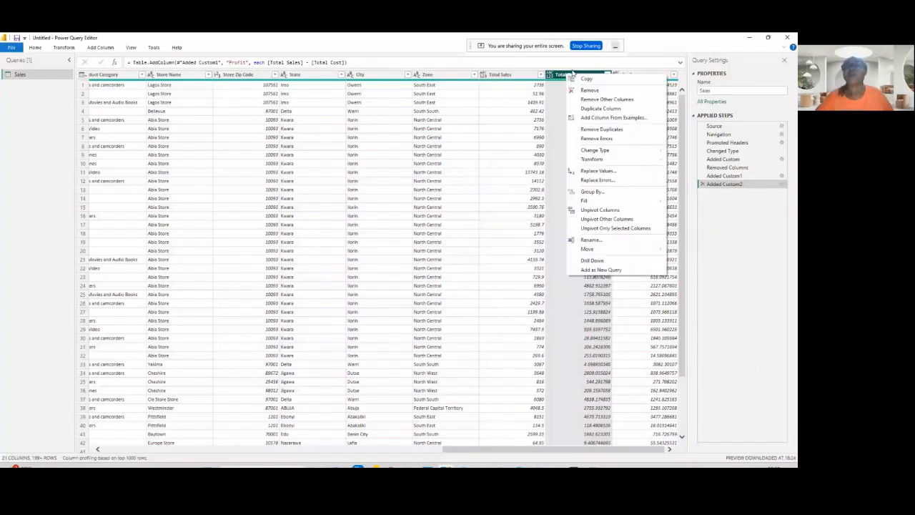
pyautogui.moveTo(585, 164)
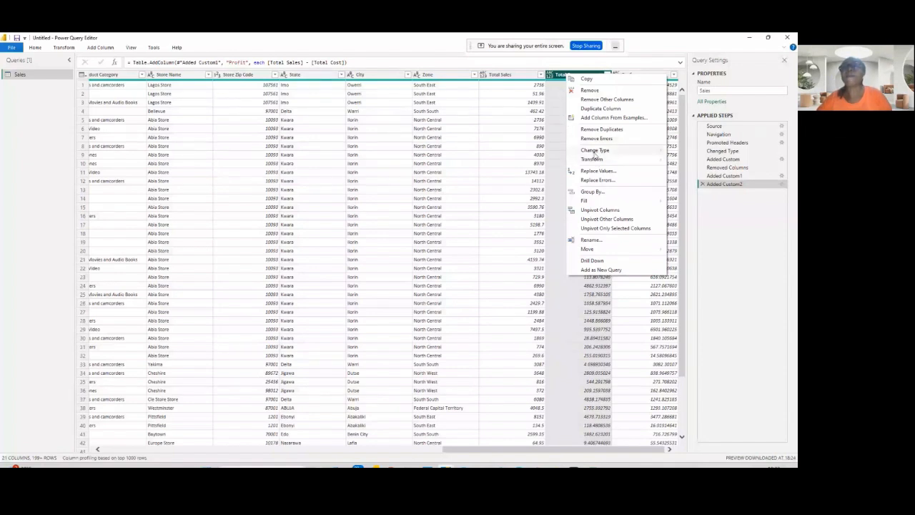
pyautogui.moveTo(602, 155)
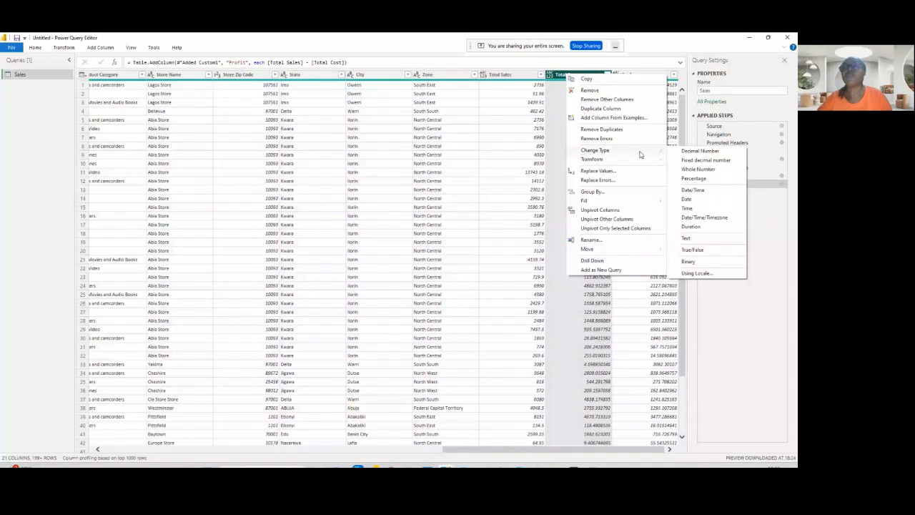
pyautogui.click(694, 161)
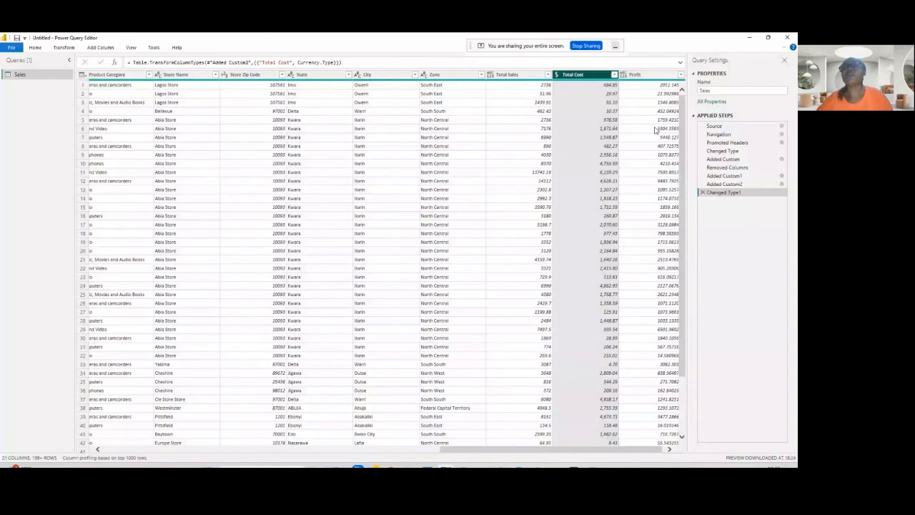
# - Change the Profit column's data type to Fixed decimal number
pyautogui.rightClick(646, 77)
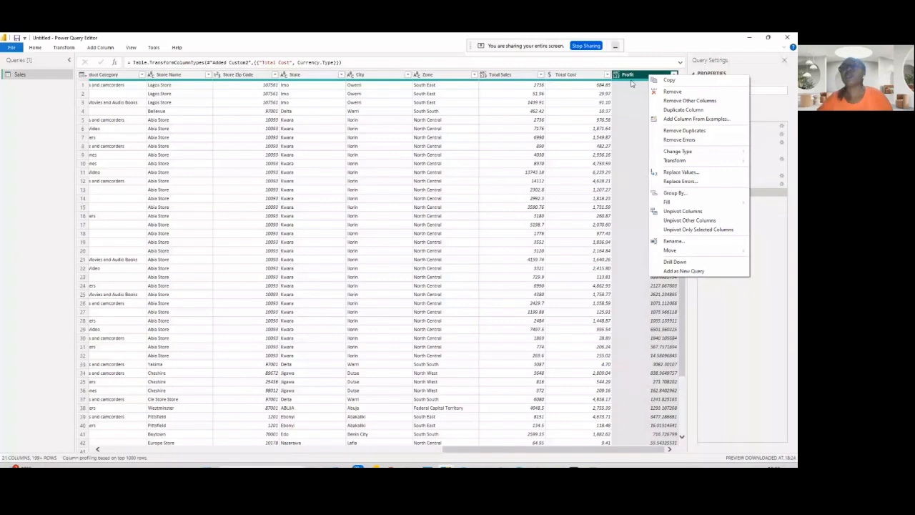
pyautogui.moveTo(676, 154)
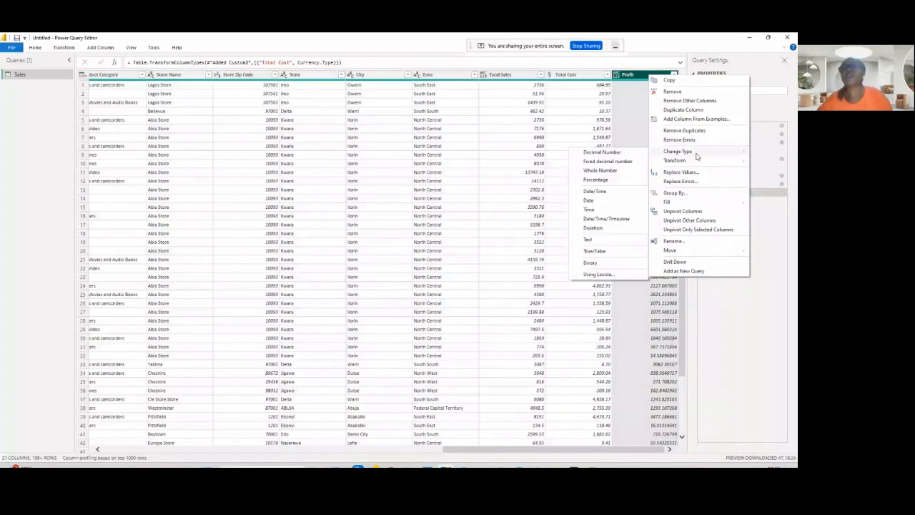
pyautogui.click(599, 163)
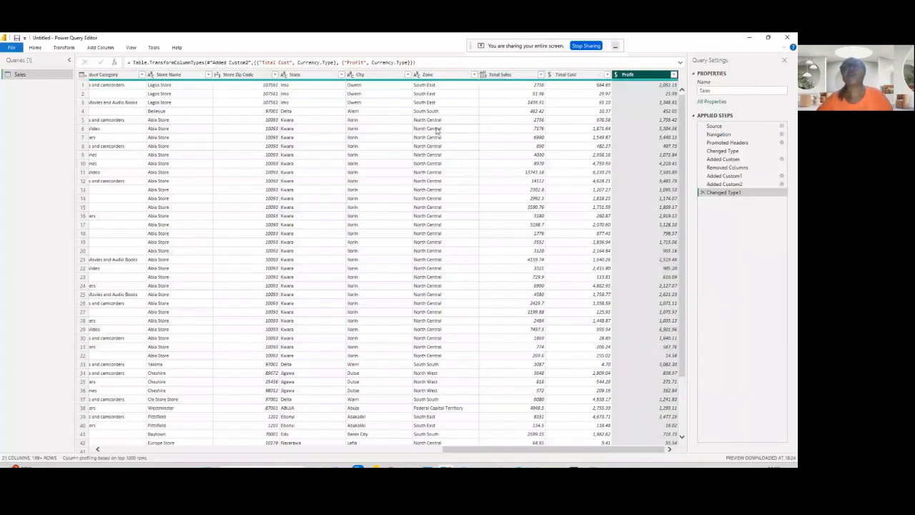
# - Set the Total Sales column's data type to Whole Number, replacing the current type conversion
pyautogui.rightClick(504, 77)
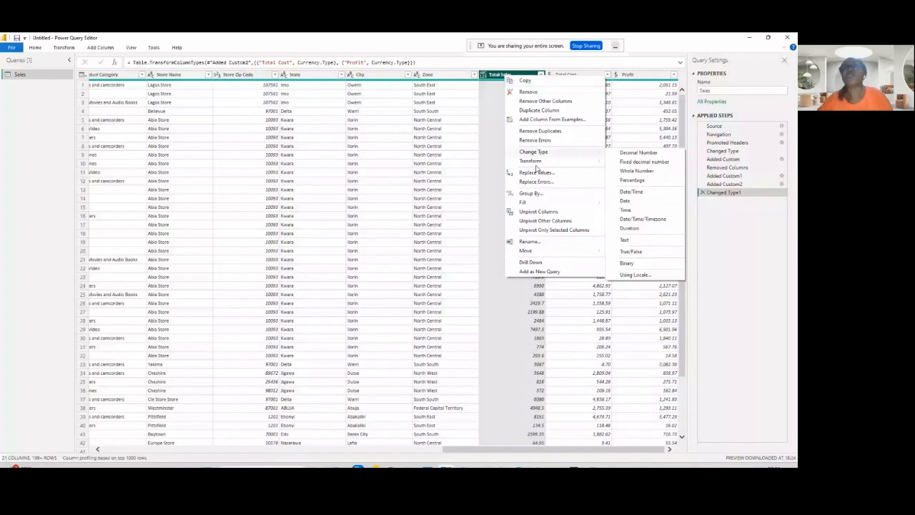
pyautogui.click(631, 163)
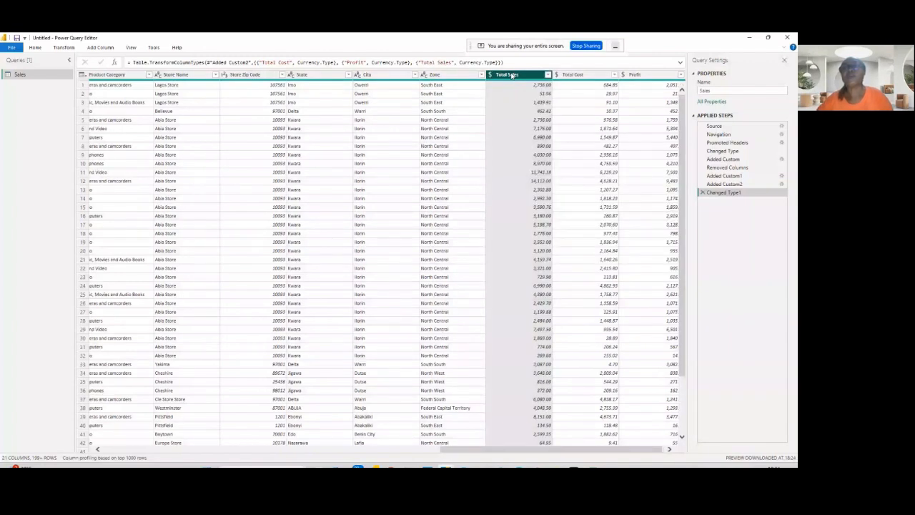
pyautogui.rightClick(520, 73)
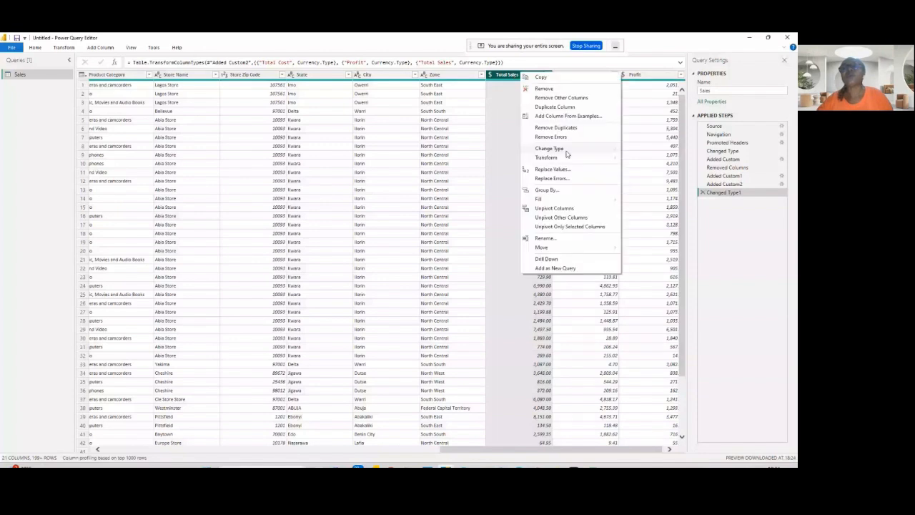
pyautogui.click(648, 170)
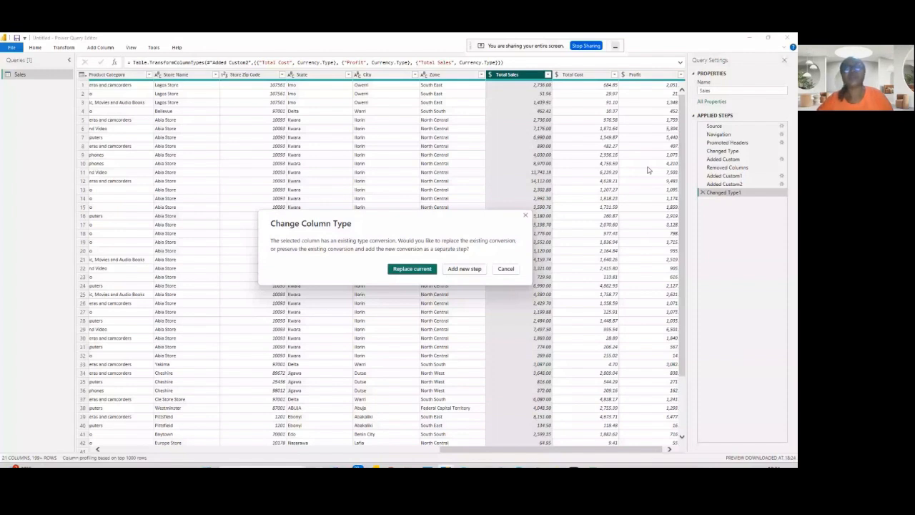
pyautogui.click(411, 268)
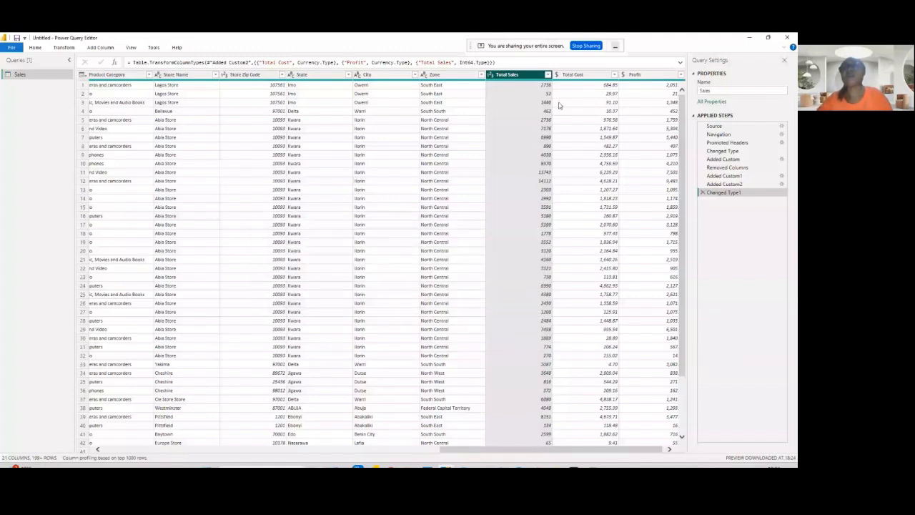
# - Set the Total Cost column's data type to Whole Number, replacing the current type conversion
pyautogui.rightClick(583, 75)
pyautogui.moveTo(638, 162)
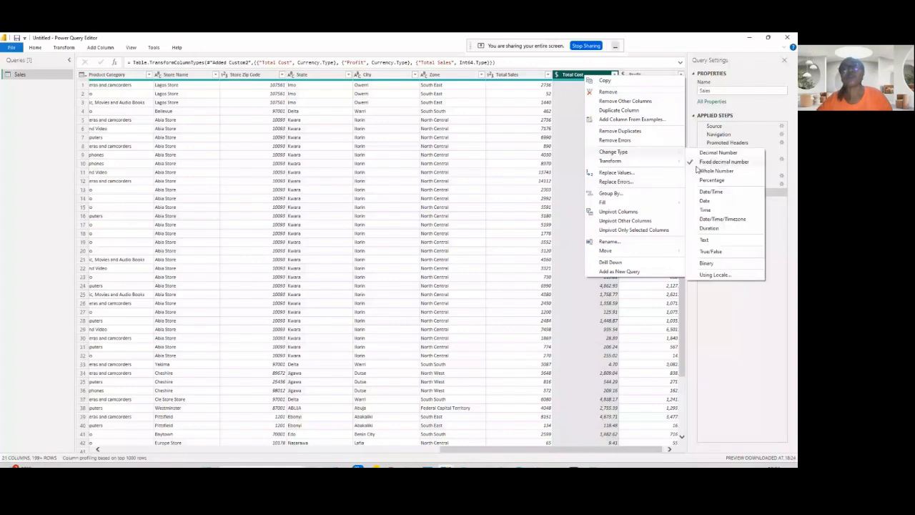
pyautogui.click(698, 171)
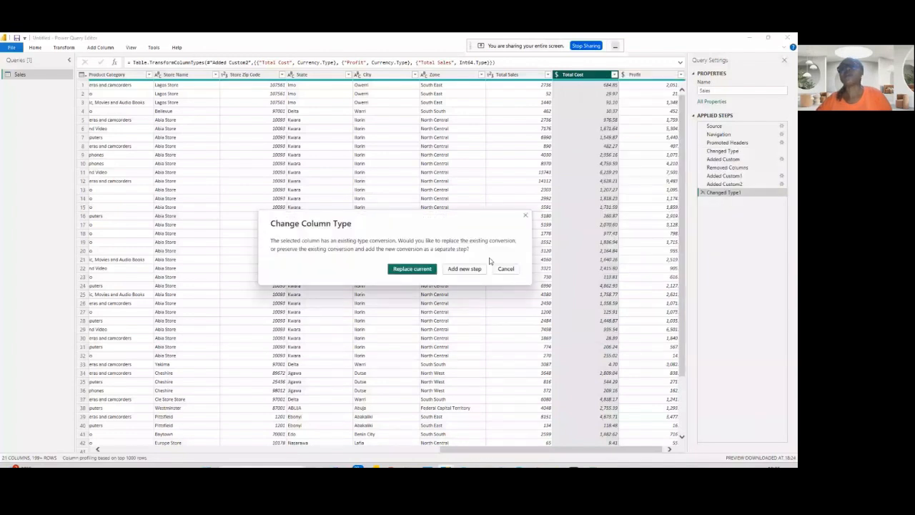
pyautogui.click(412, 269)
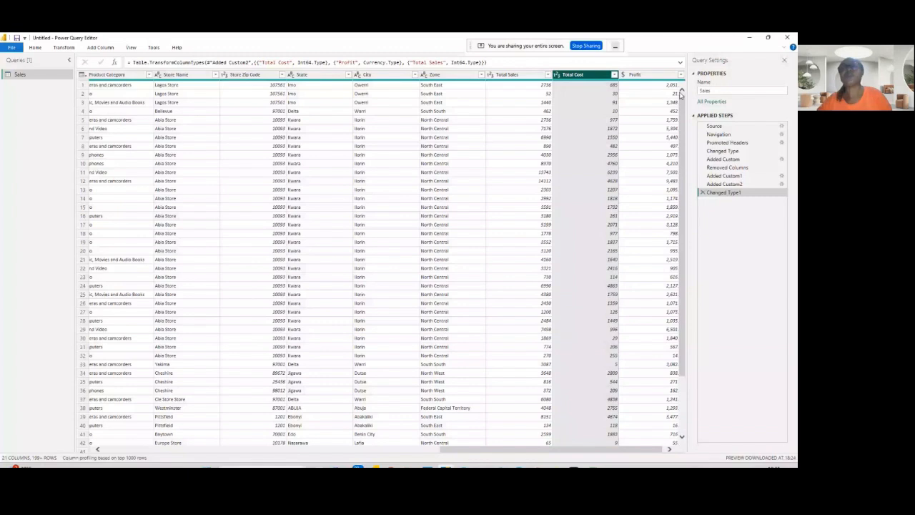
# - Set the Profit column's data type to Whole Number, replacing the current type conversion
pyautogui.rightClick(635, 75)
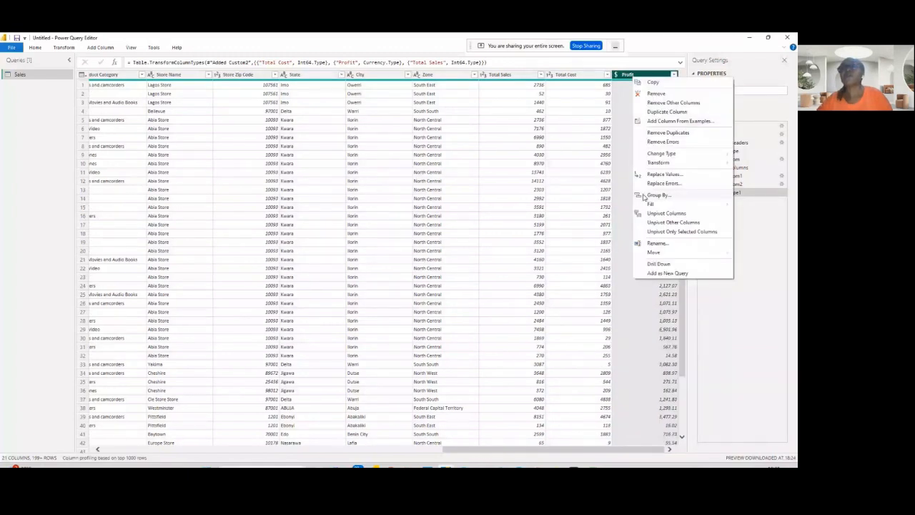
pyautogui.moveTo(701, 156)
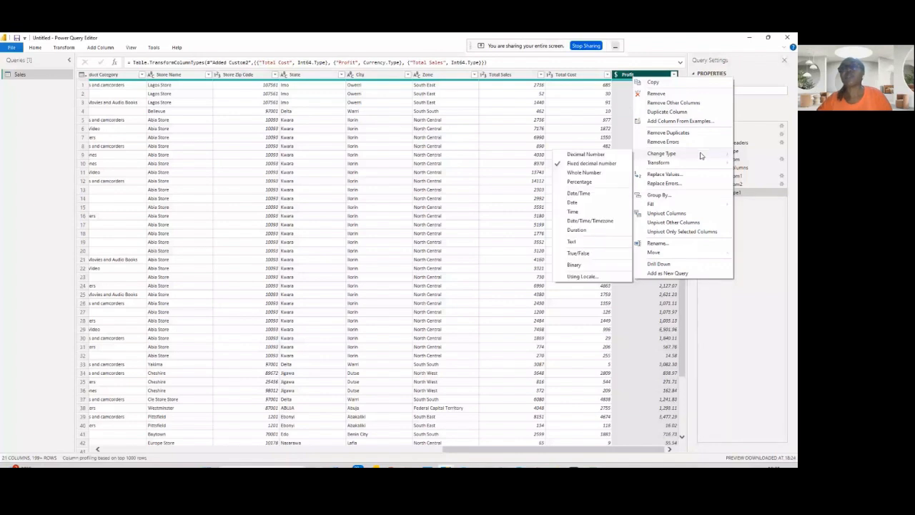
pyautogui.click(584, 173)
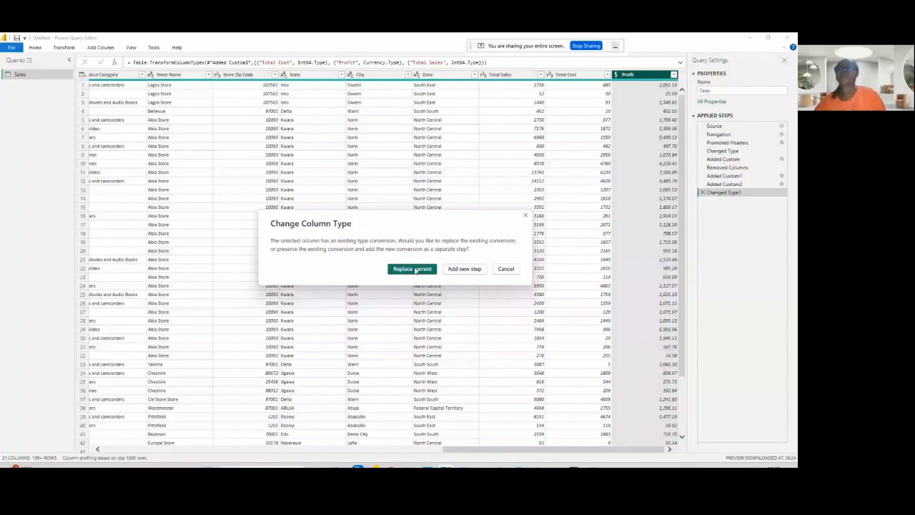
pyautogui.click(413, 269)
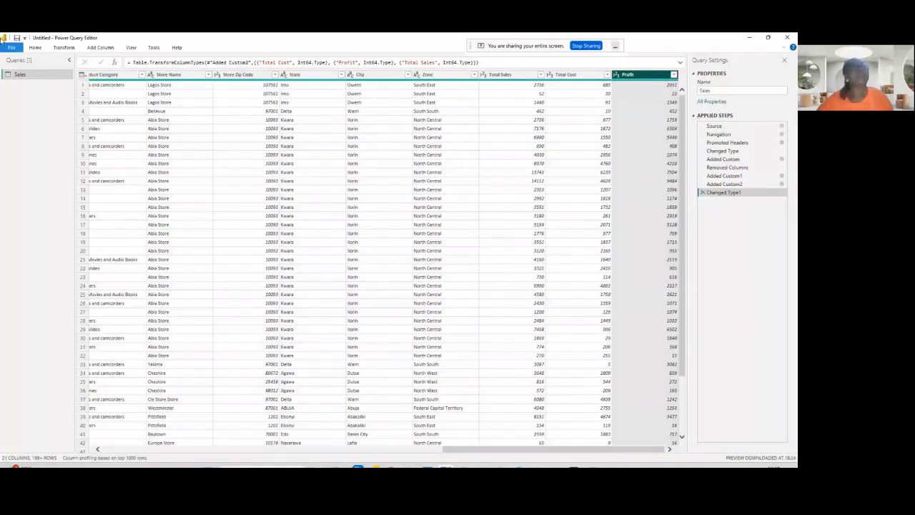
# - Close the Power Query Editor and apply the pending changes to load the Sales query
pyautogui.click(35, 48)
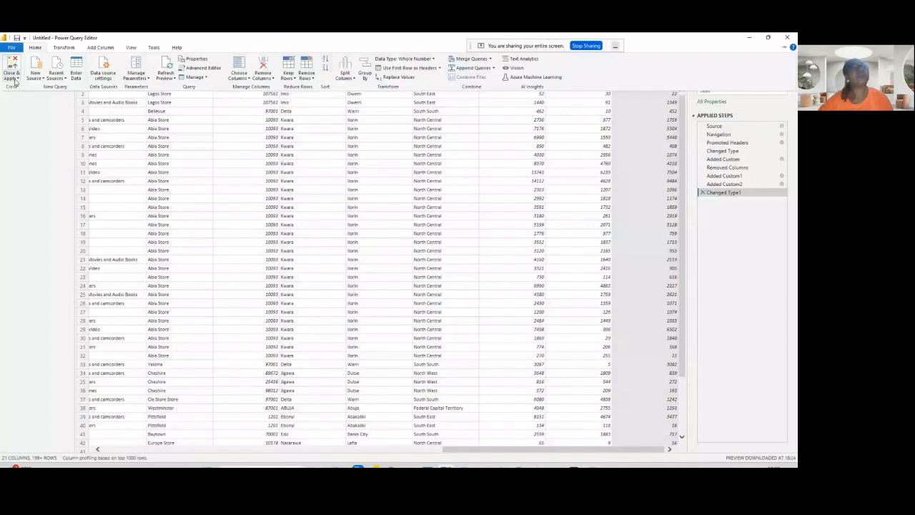
pyautogui.click(16, 79)
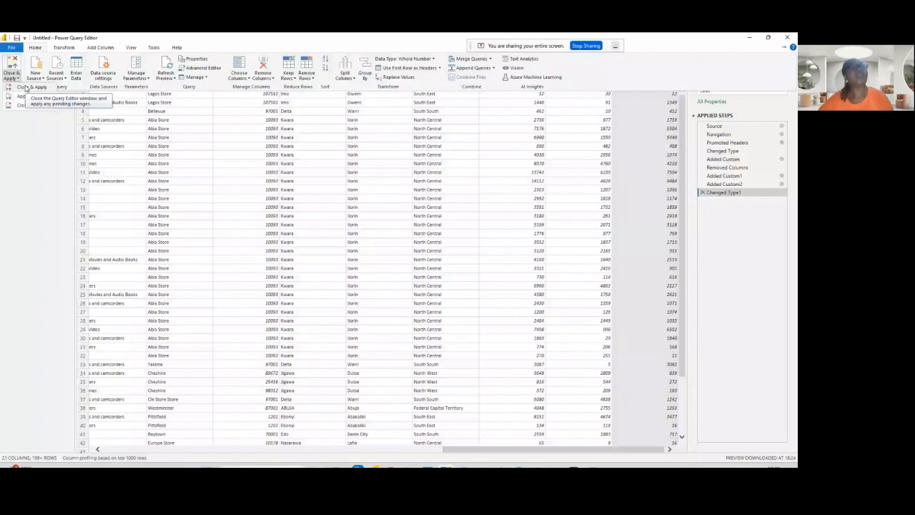
pyautogui.click(27, 87)
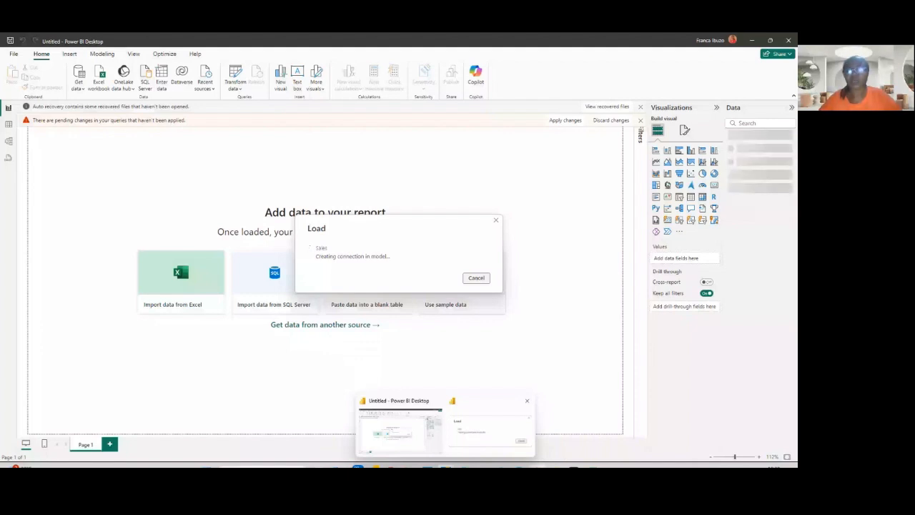
# - Switch to PowerPoint and present the Types of Visuals to Cover slide full screen
pyautogui.click(481, 466)
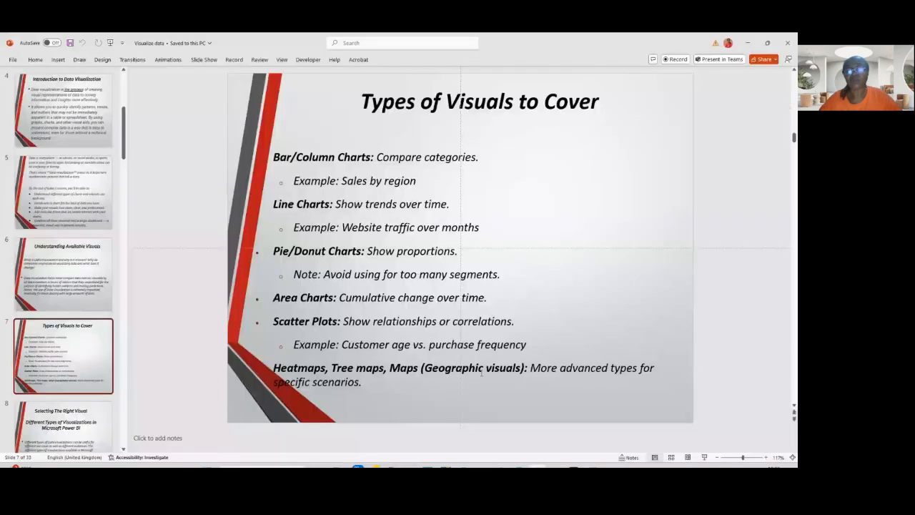
pyautogui.click(702, 459)
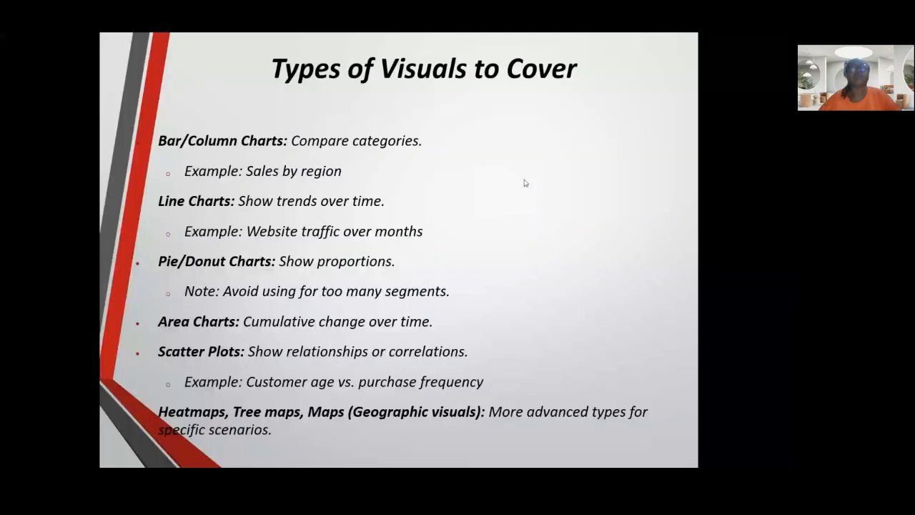
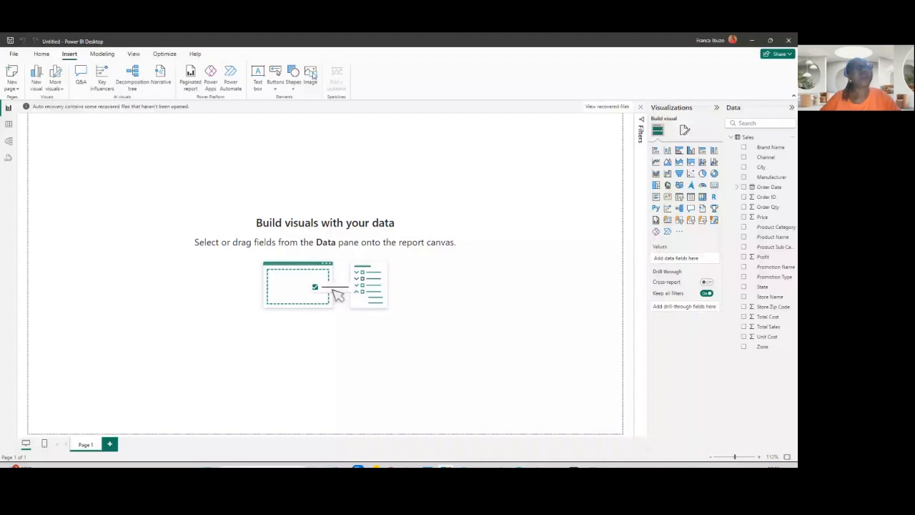
# - Insert the Techstyler logo image onto the report page and shrink it in the top-left corner
pyautogui.click(310, 74)
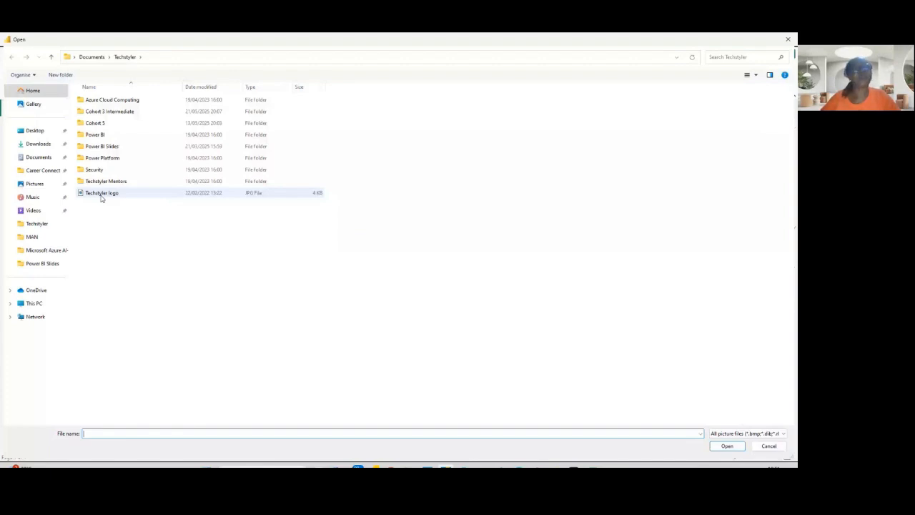
pyautogui.doubleClick(101, 194)
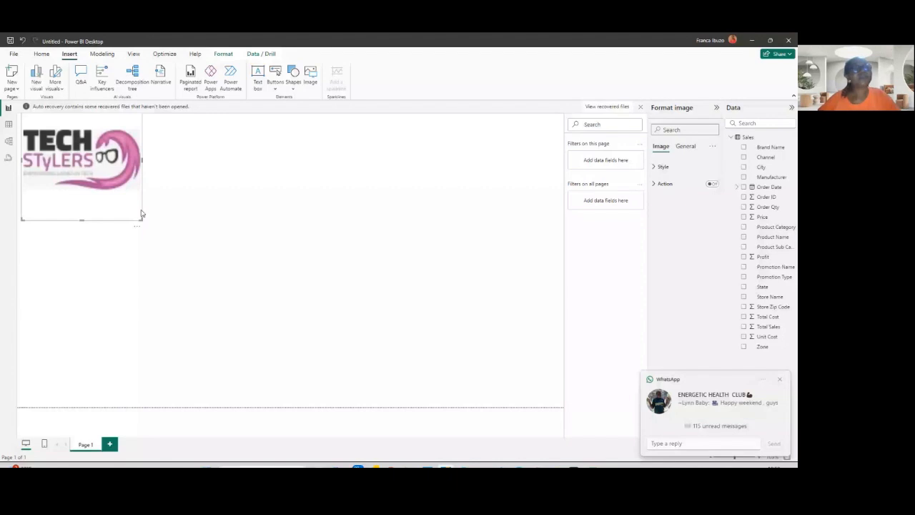
pyautogui.moveTo(142, 214); pyautogui.dragTo(98, 163)
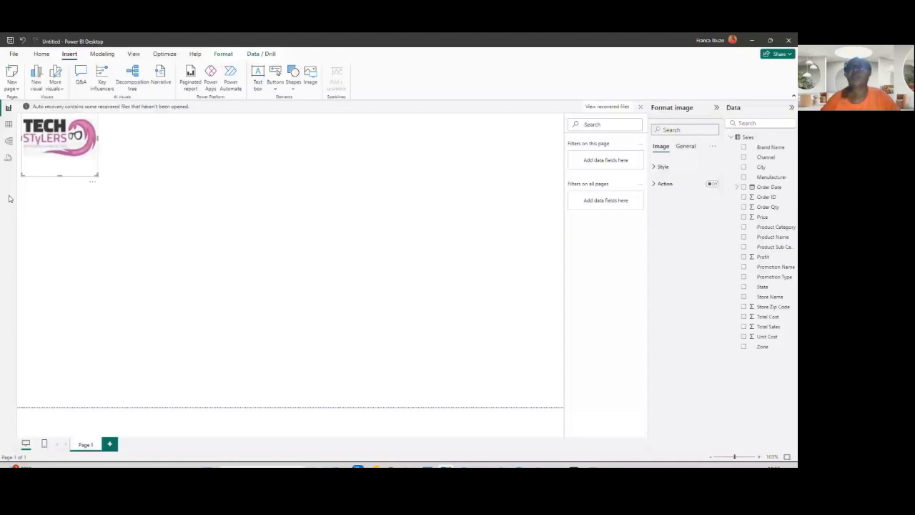
pyautogui.click(157, 235)
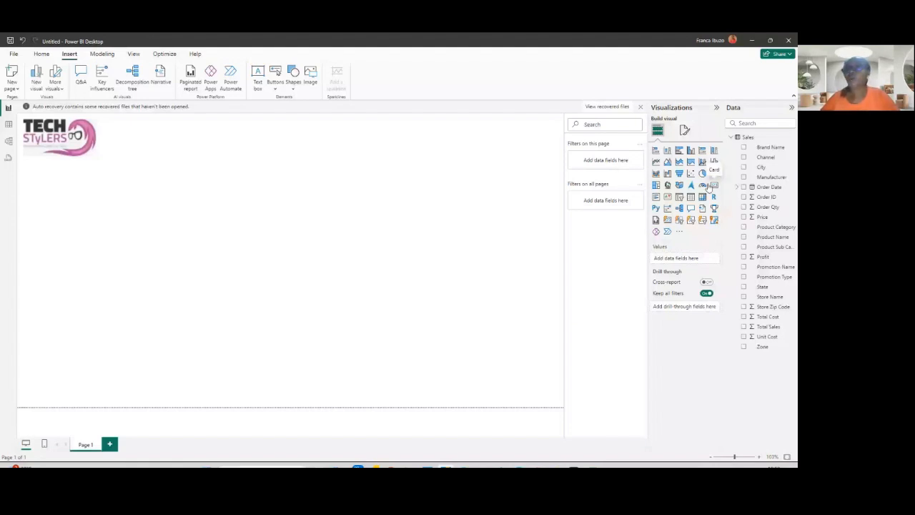
# - Add a card visual showing Total Sales and make it smaller
pyautogui.click(710, 185)
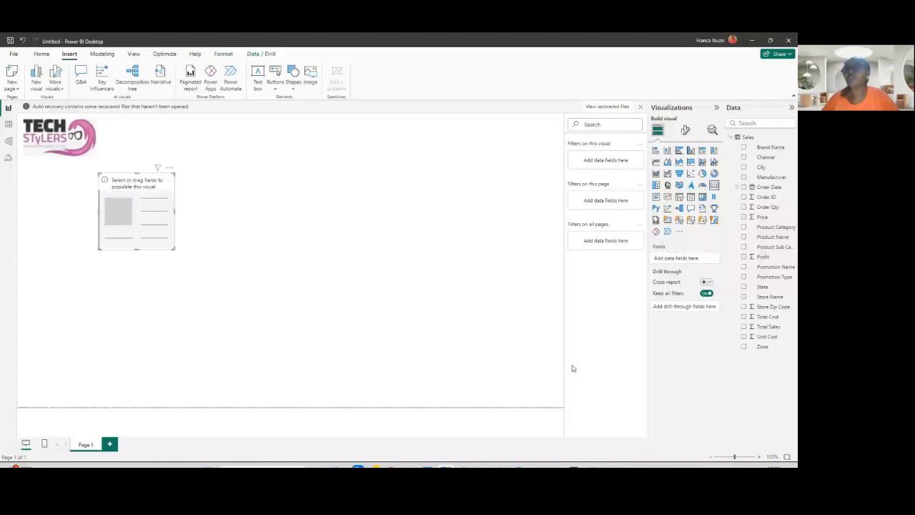
pyautogui.click(743, 327)
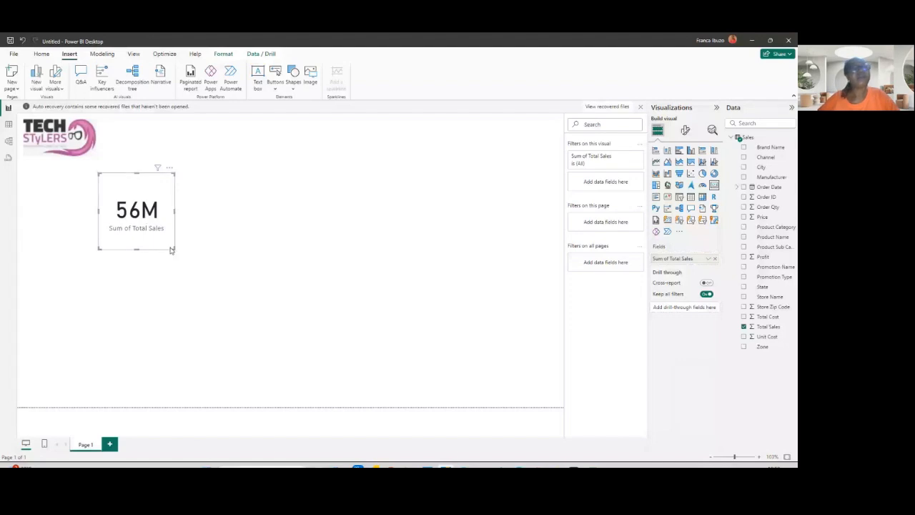
pyautogui.moveTo(171, 249); pyautogui.dragTo(168, 219)
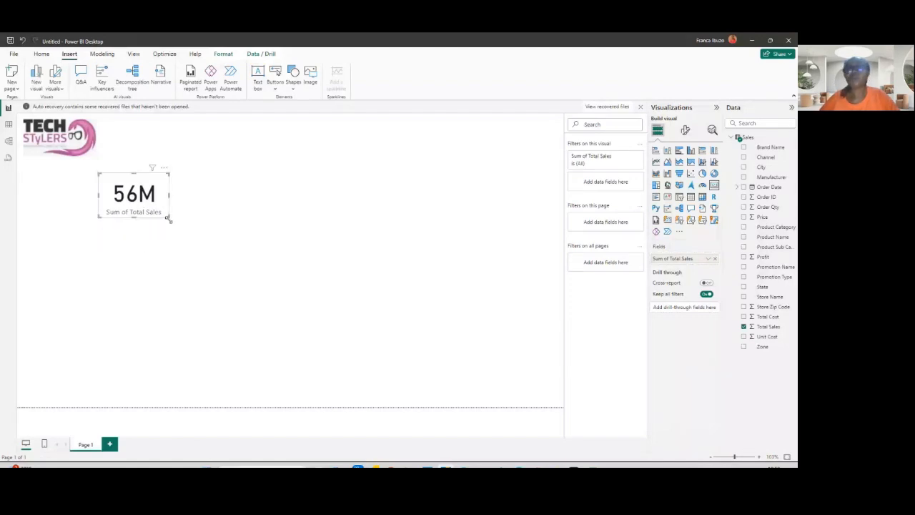
pyautogui.click(250, 196)
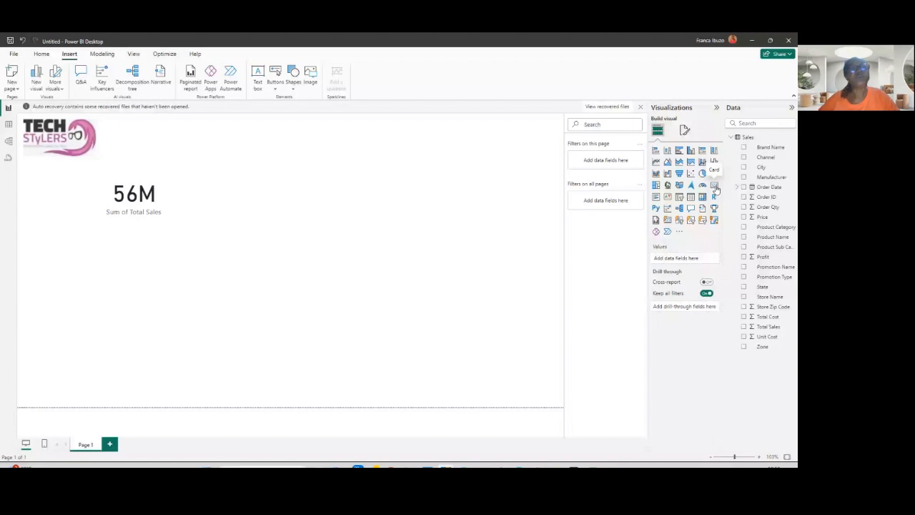
# - Add a second card visual showing Unit Cost and position it beside the first card
pyautogui.click(714, 186)
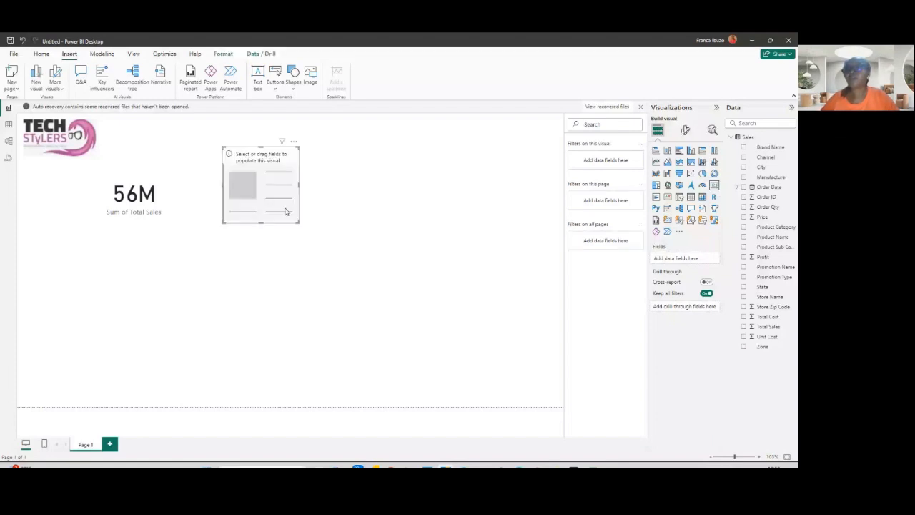
pyautogui.moveTo(285, 211); pyautogui.dragTo(295, 219)
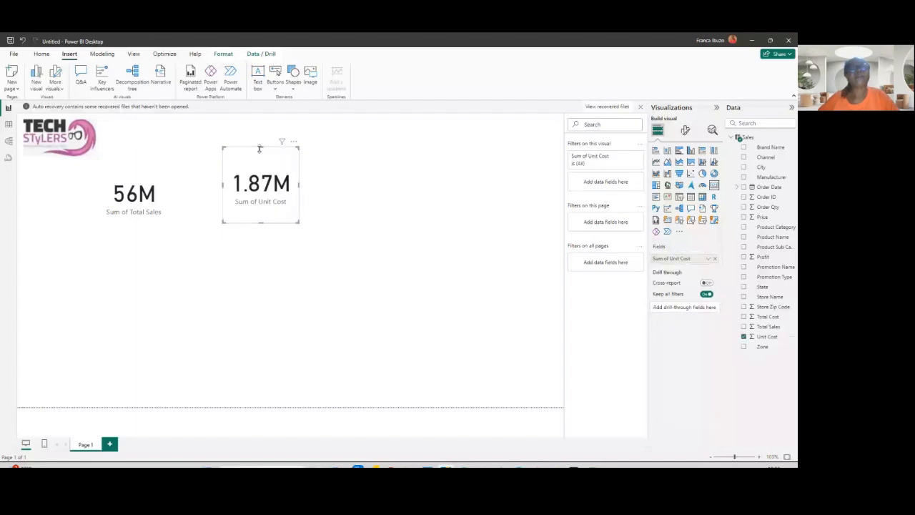
pyautogui.moveTo(259, 148); pyautogui.dragTo(270, 163)
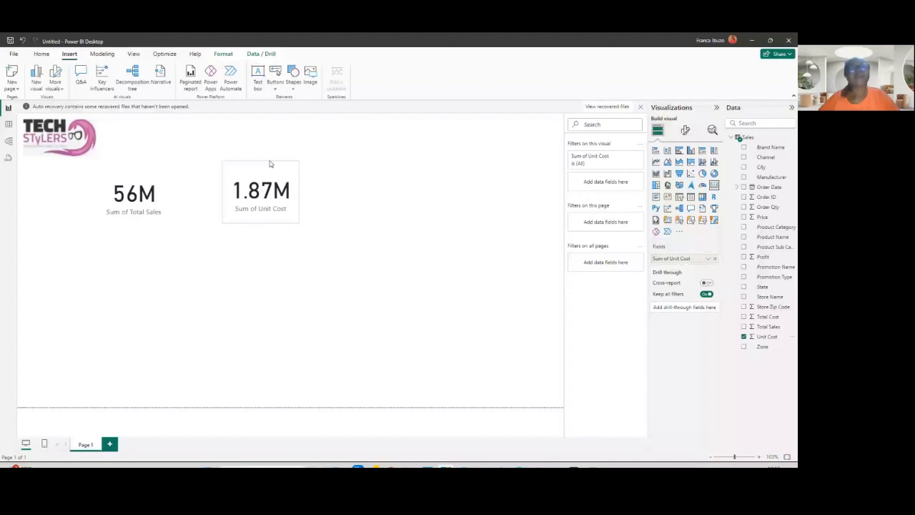
pyautogui.click(405, 205)
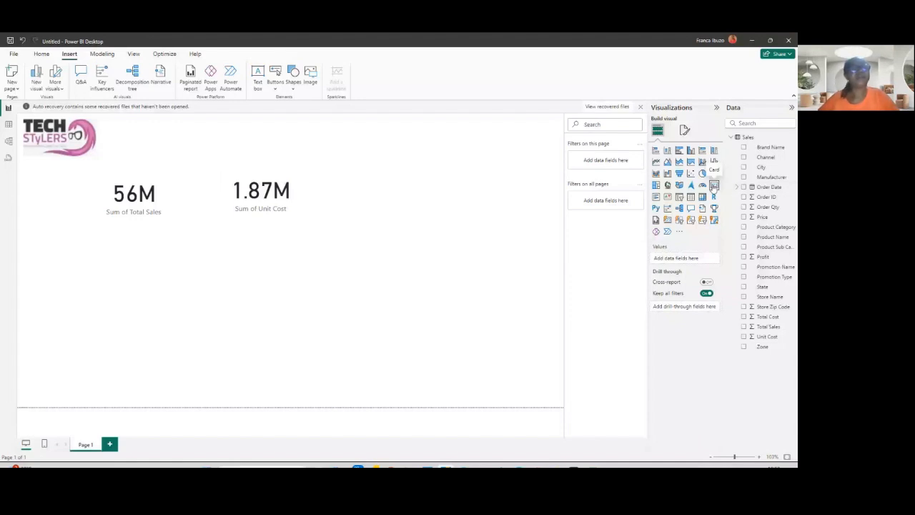
# - Add a third card visual showing Profit to the right of the other cards
pyautogui.click(713, 186)
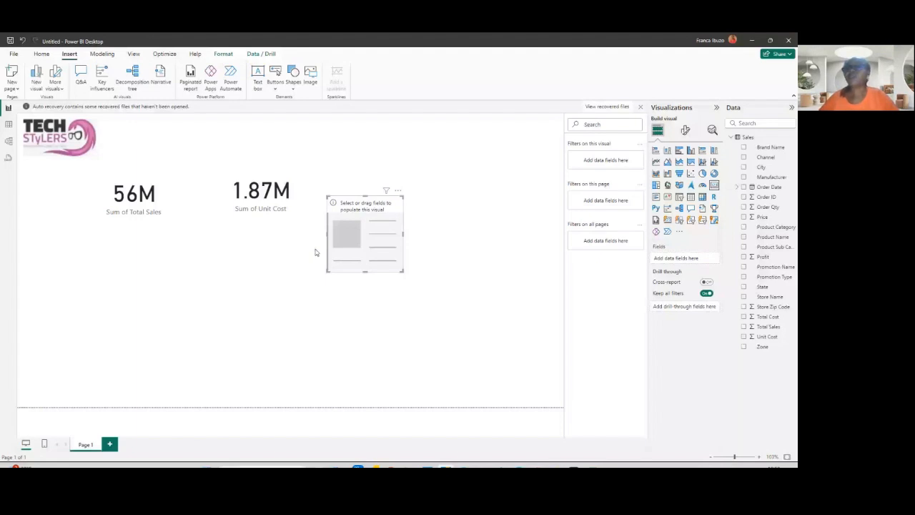
pyautogui.moveTo(343, 246); pyautogui.dragTo(373, 220)
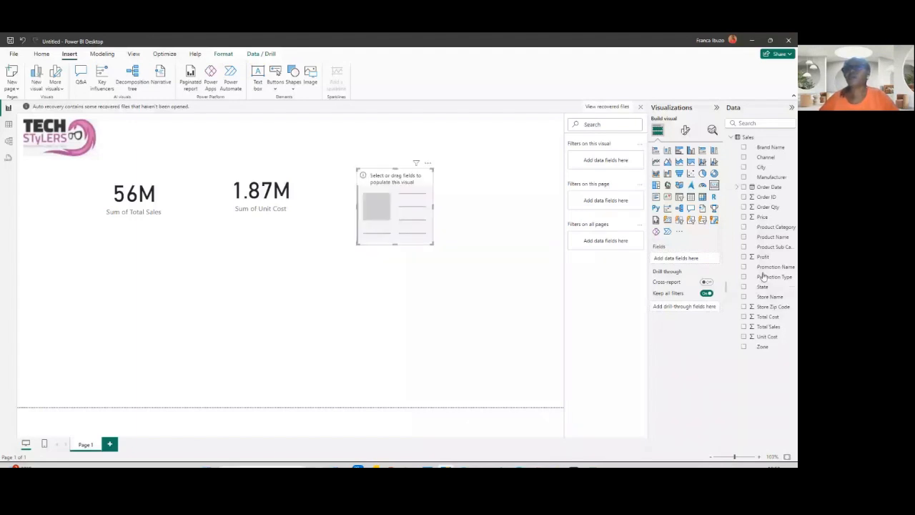
pyautogui.click(744, 256)
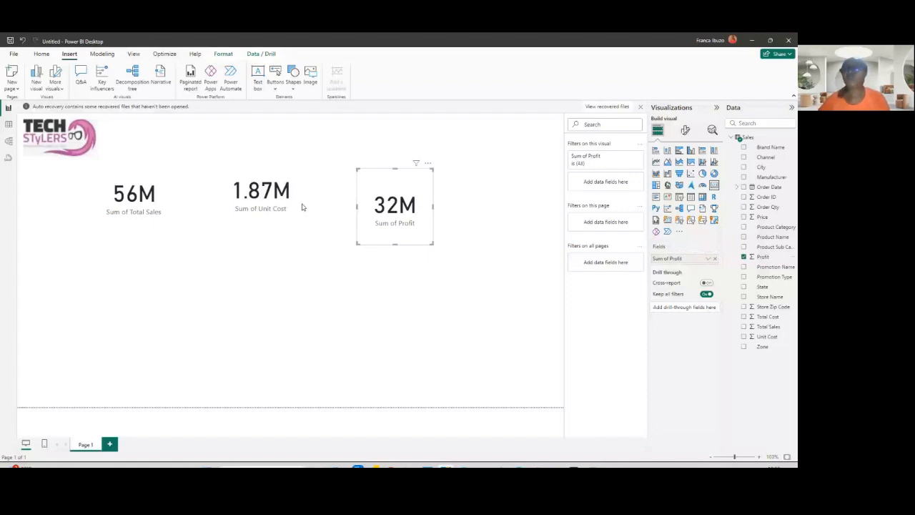
# - Change the Total Sales card's aggregation from Sum to Average
pyautogui.click(146, 200)
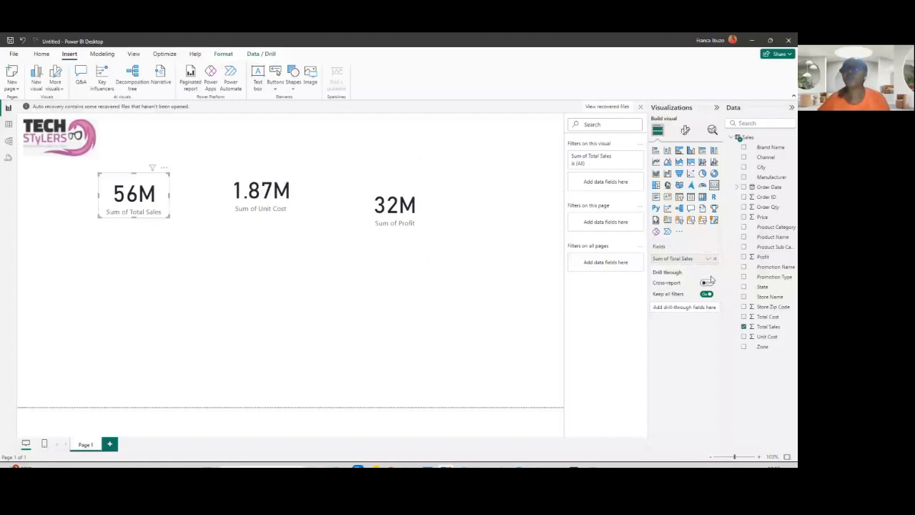
pyautogui.click(707, 258)
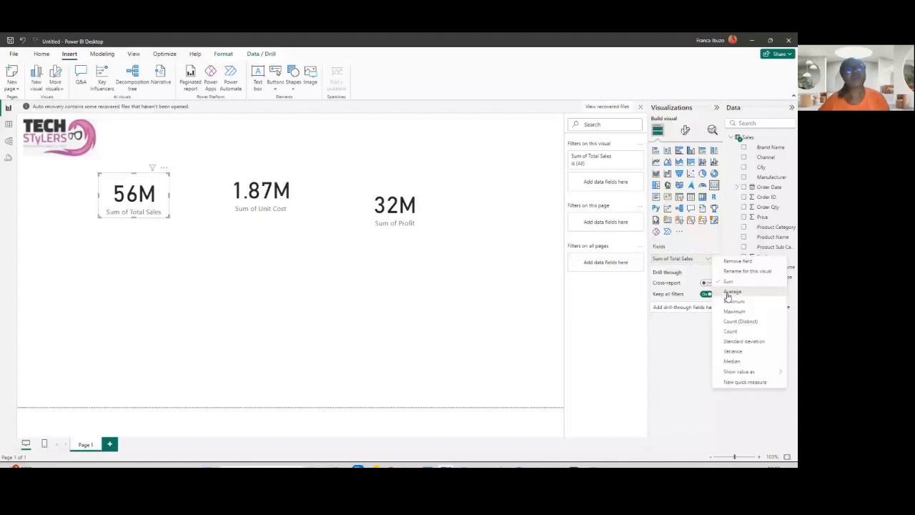
pyautogui.click(732, 292)
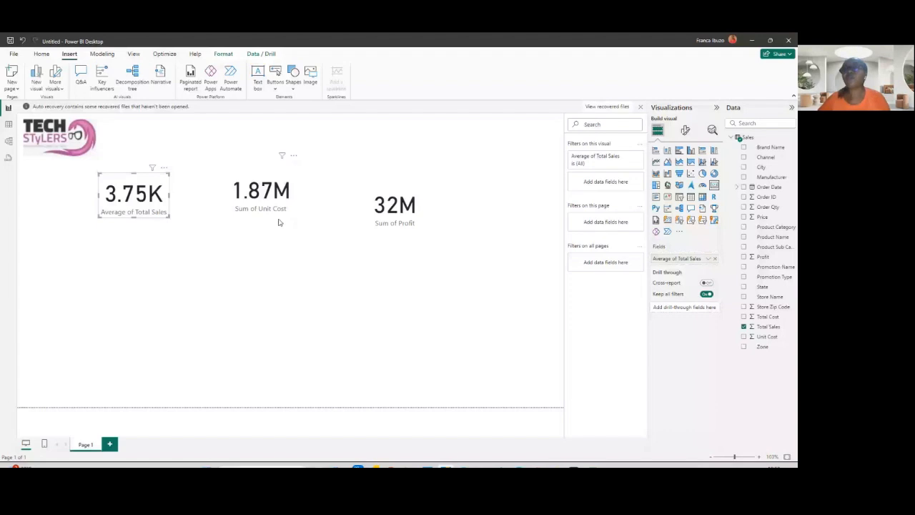
# - Change the Unit Cost and Profit cards' aggregation to Average
pyautogui.click(279, 223)
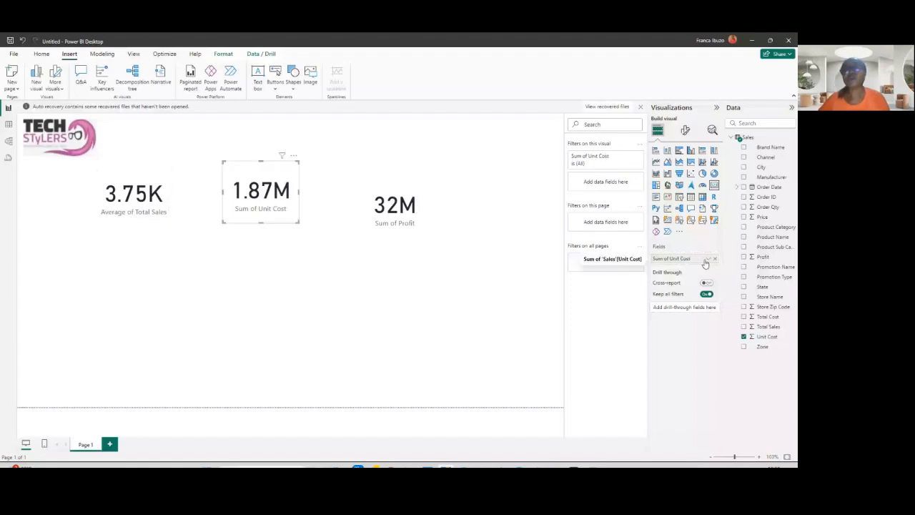
pyautogui.click(707, 259)
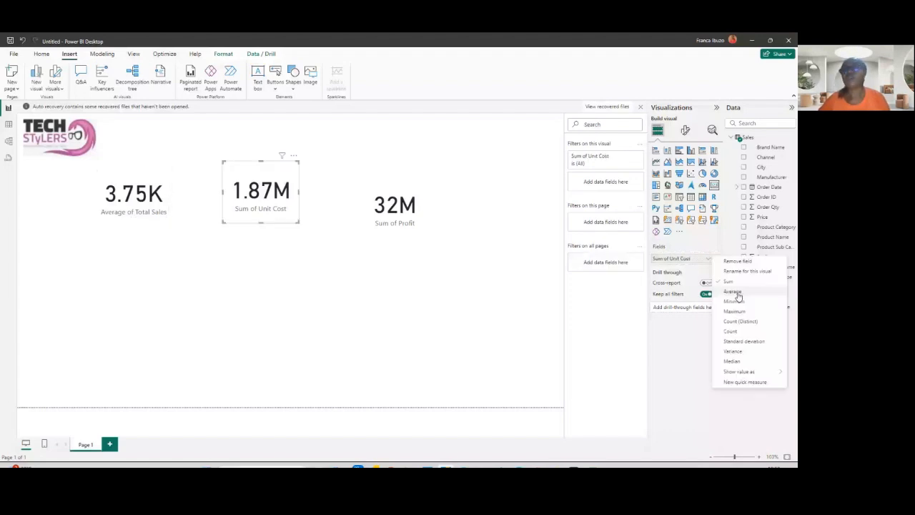
pyautogui.click(737, 293)
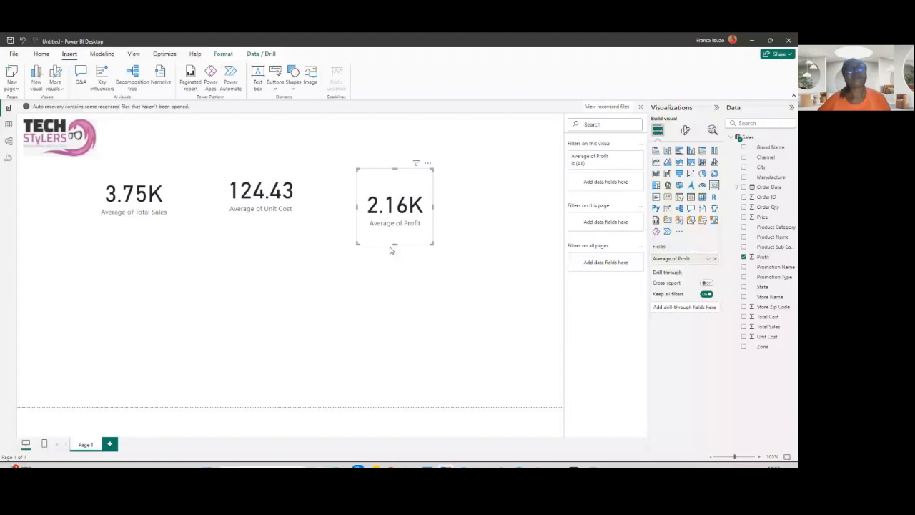
# - Resize and align the three cards into an even row
pyautogui.moveTo(395, 245); pyautogui.dragTo(399, 235)
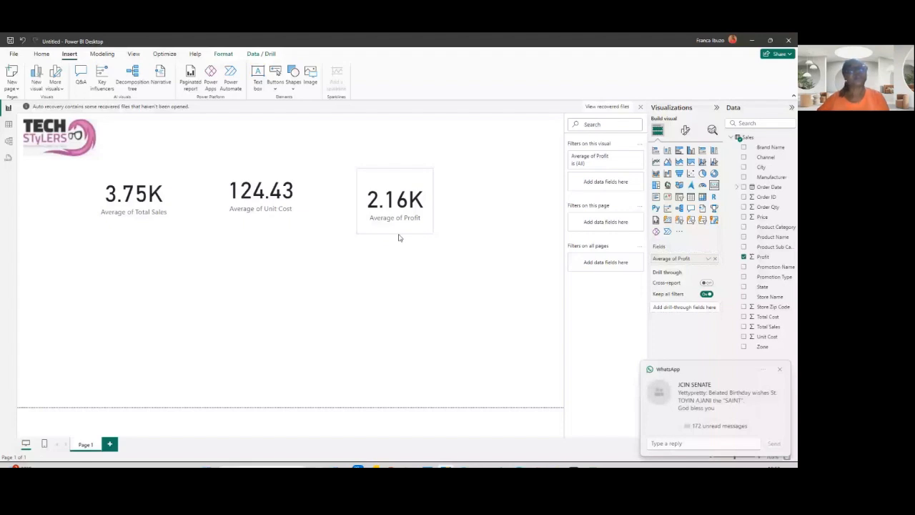
pyautogui.click(134, 196)
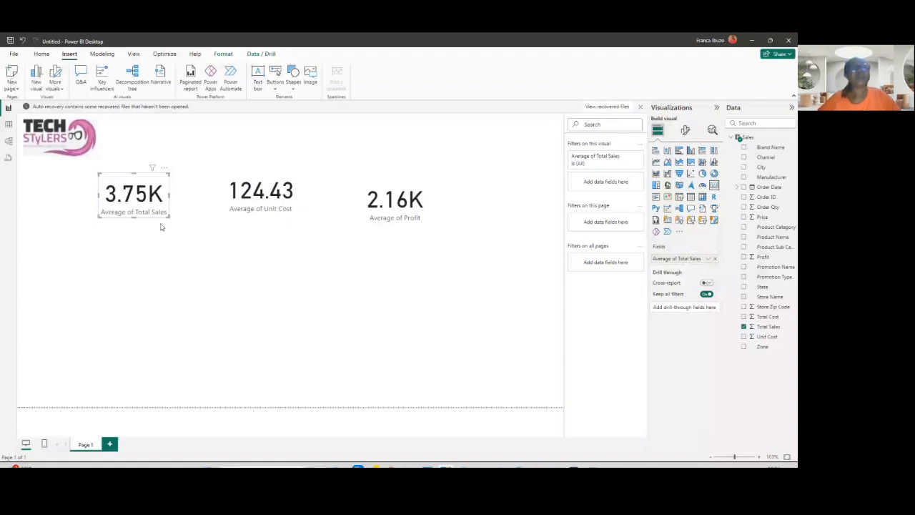
pyautogui.click(261, 192)
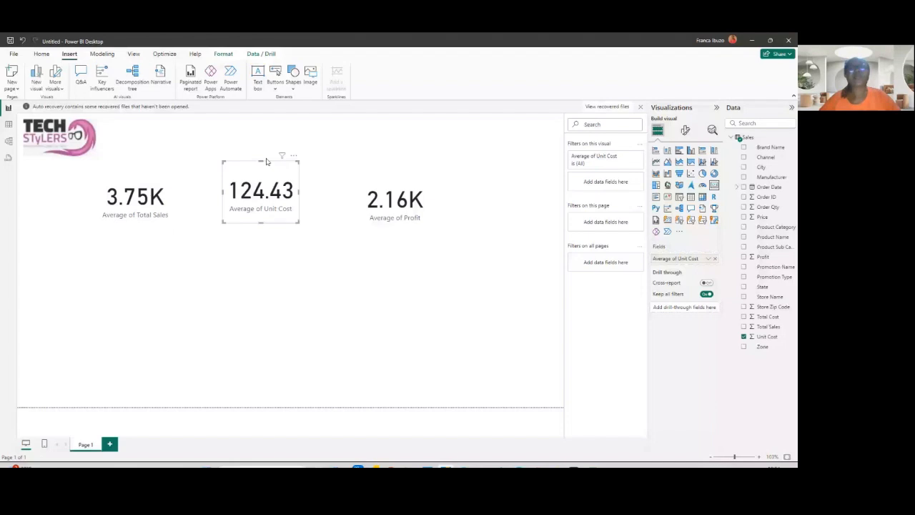
pyautogui.moveTo(266, 161); pyautogui.dragTo(267, 168)
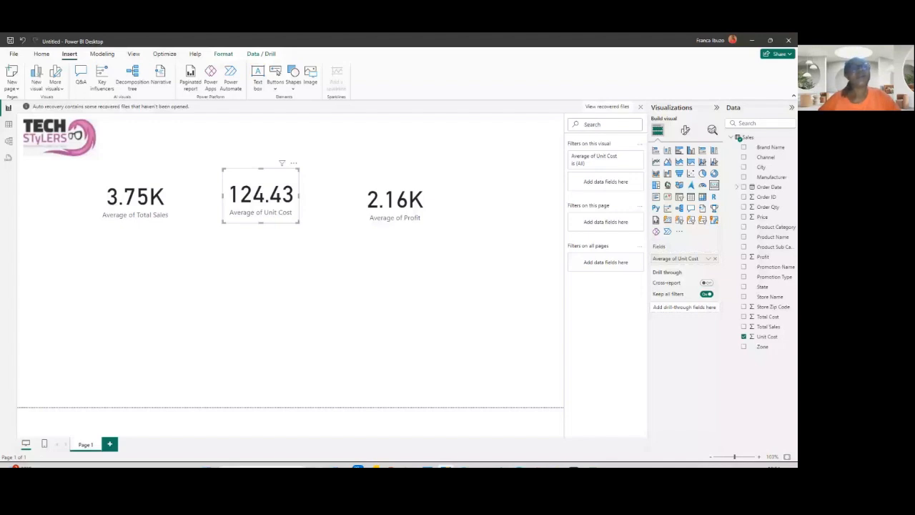
pyautogui.click(251, 263)
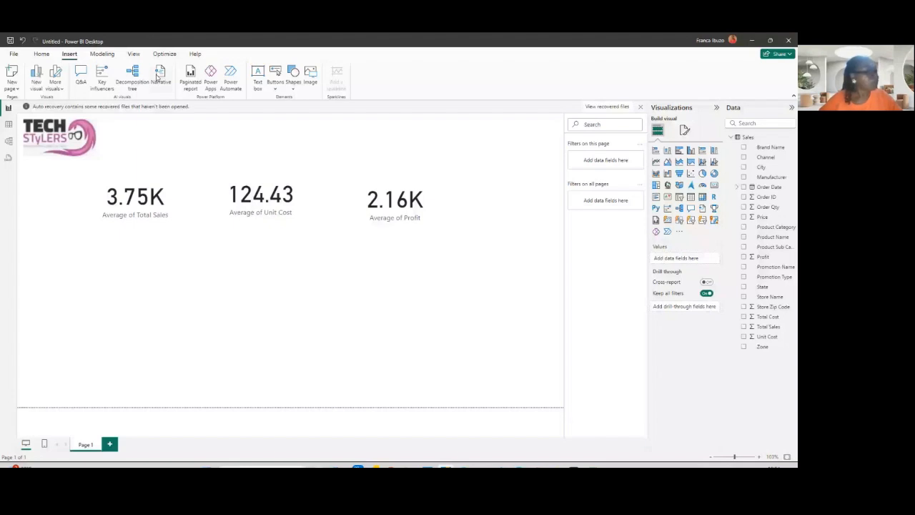
# - Insert a text box below the cards, widen it, and enter the title SALES ANALYSIS REPORT
pyautogui.click(258, 76)
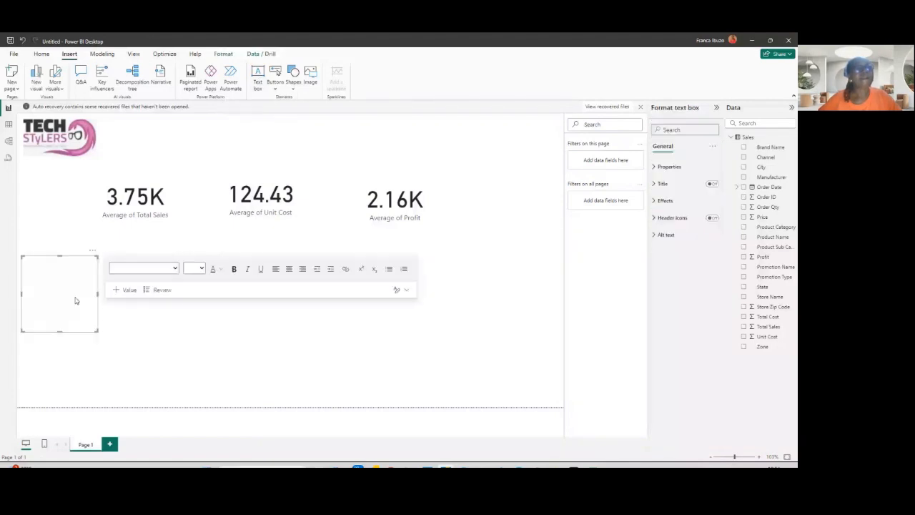
pyautogui.click(75, 300)
pyautogui.moveTo(96, 294); pyautogui.dragTo(70, 296)
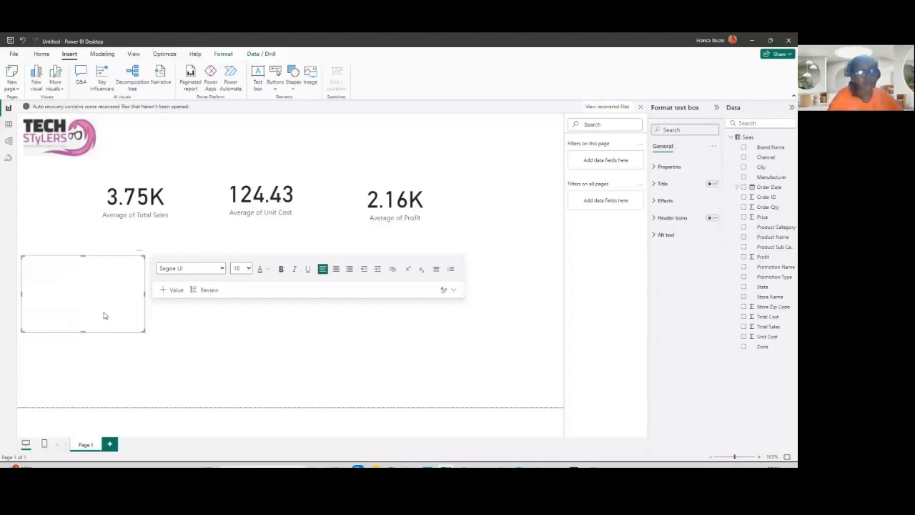
pyautogui.write('Sa')
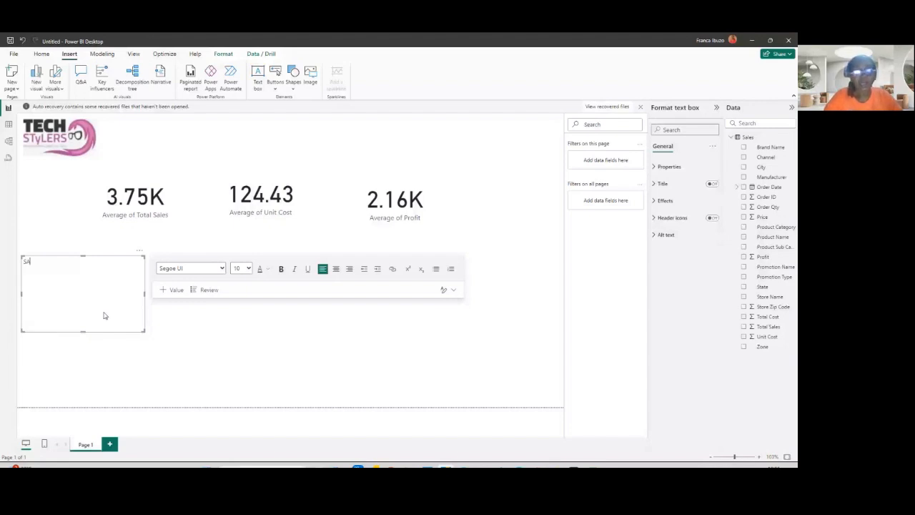
pyautogui.write('LES ANALYSIS RE')
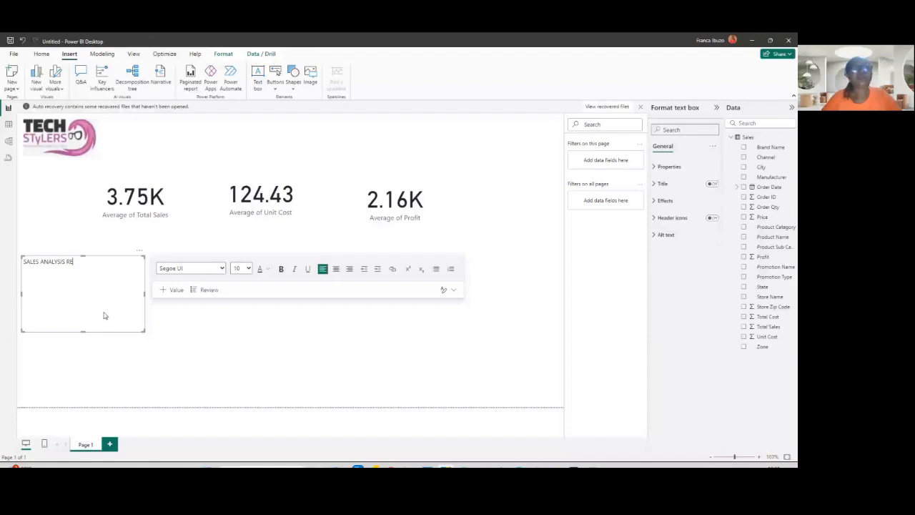
pyautogui.write('PORT')
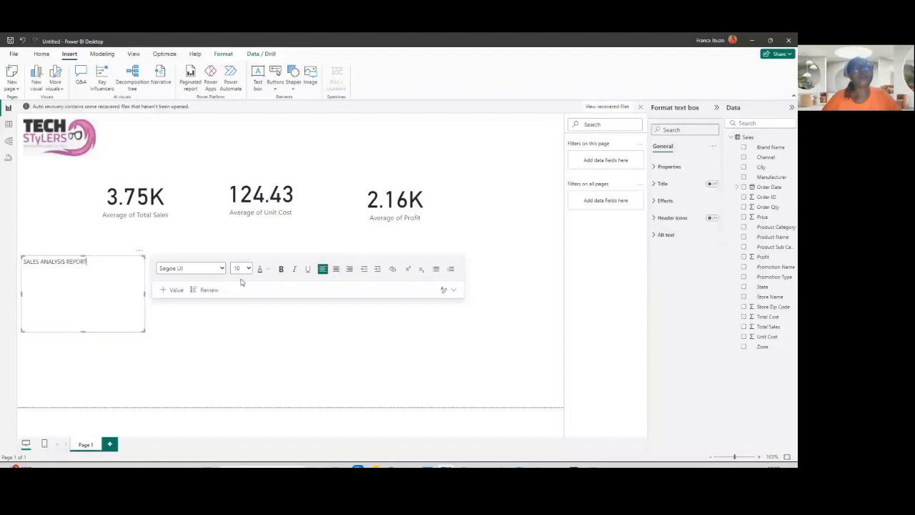
# - Set the title text's font size to 32
pyautogui.click(241, 269)
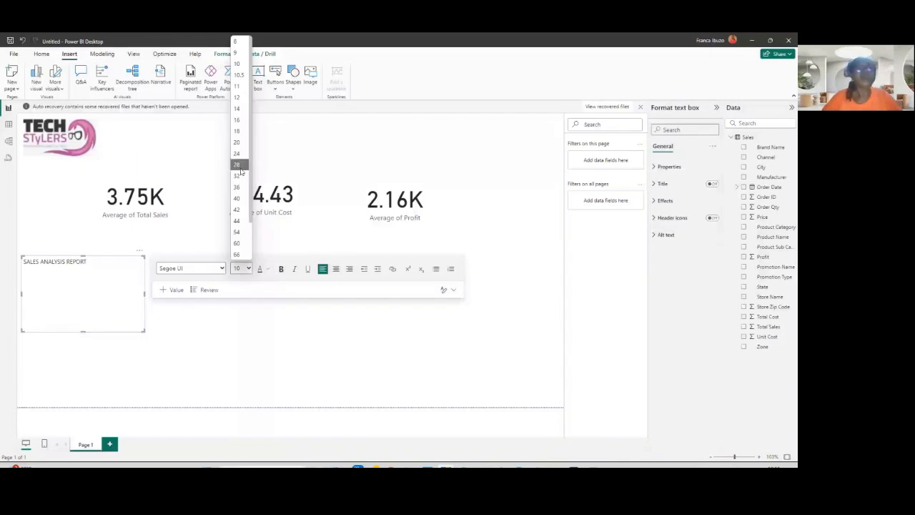
pyautogui.click(241, 175)
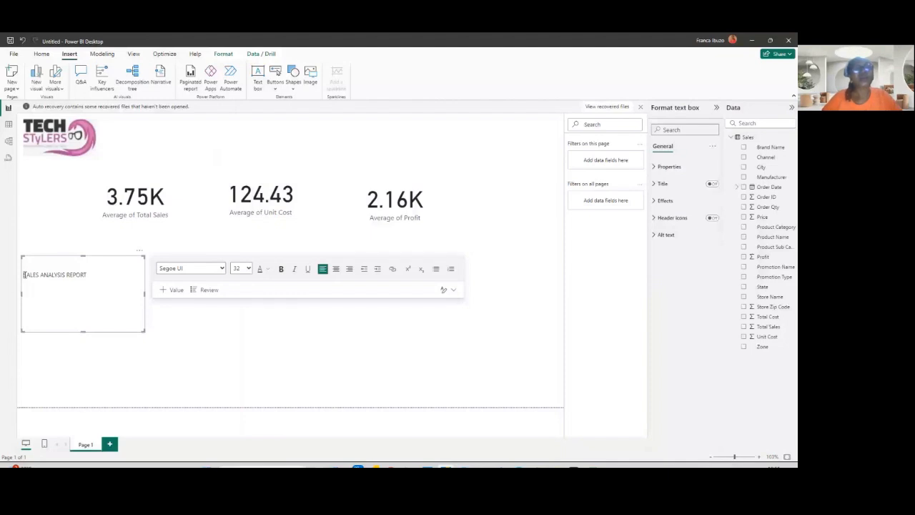
pyautogui.moveTo(24, 274); pyautogui.dragTo(86, 275)
pyautogui.click(247, 268)
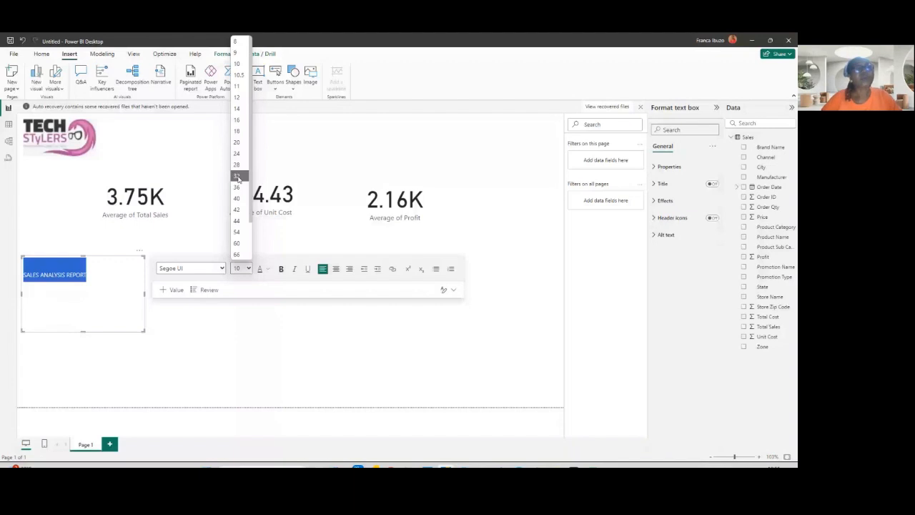
pyautogui.click(238, 176)
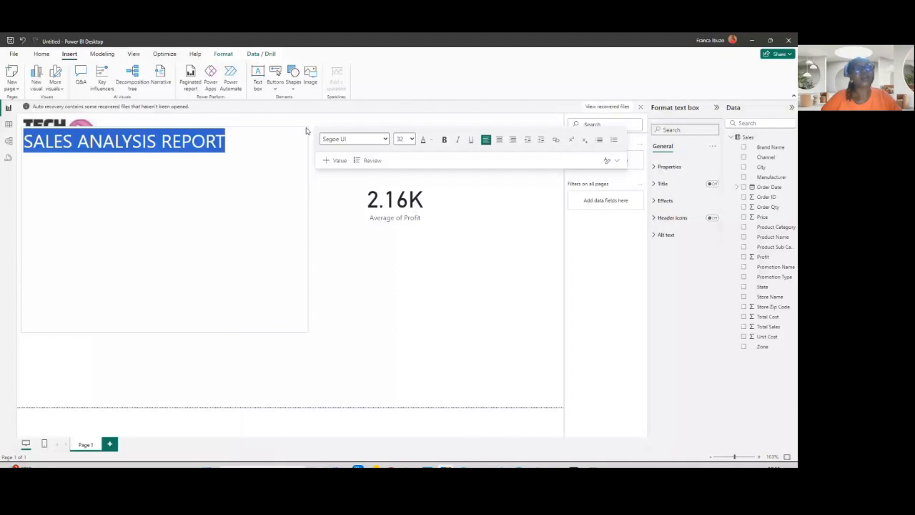
# - Shrink the title text box to one line, move it beside the logo, and widen it
pyautogui.moveTo(306, 131); pyautogui.dragTo(308, 147)
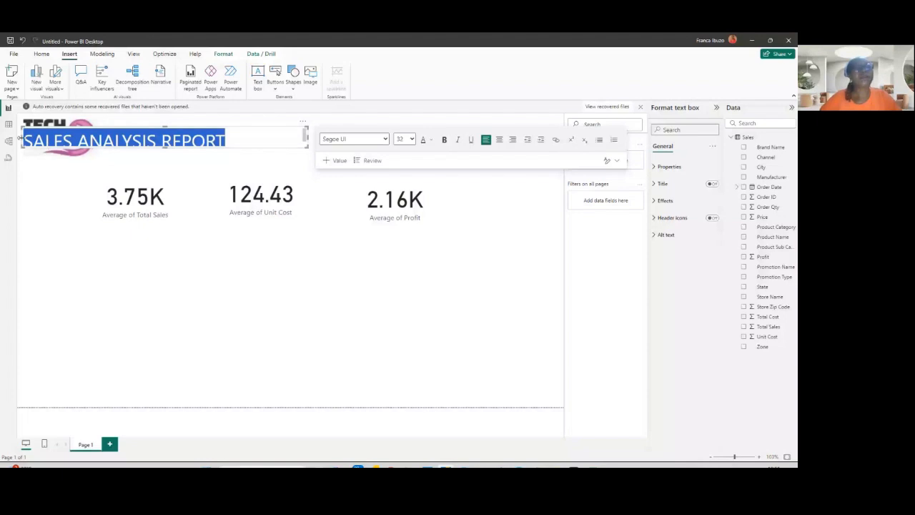
pyautogui.moveTo(19, 138); pyautogui.dragTo(127, 138)
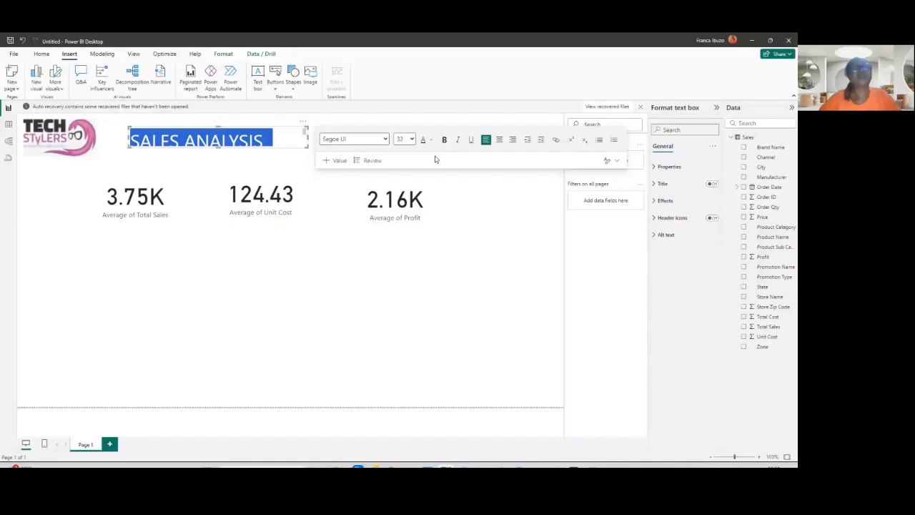
pyautogui.moveTo(307, 138); pyautogui.dragTo(424, 138)
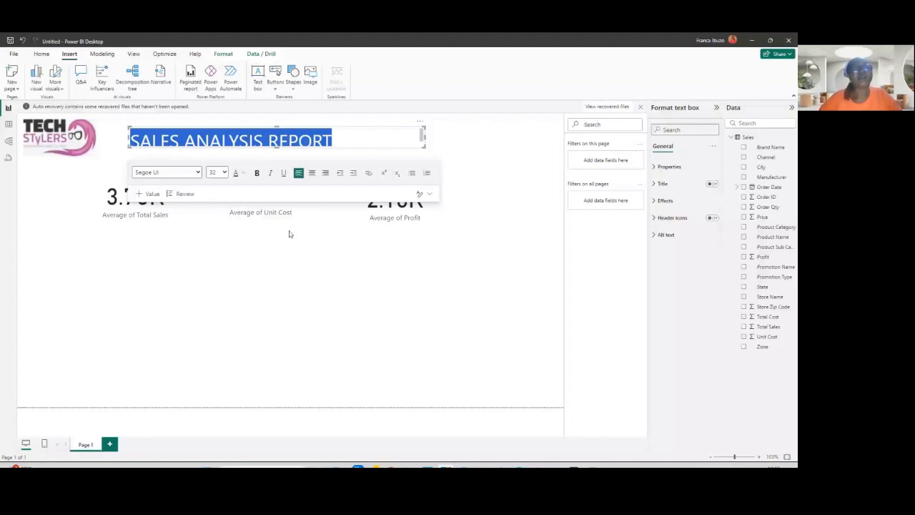
# - Format the SALES ANALYSIS REPORT title as italic, bold and in the purple theme color 4
pyautogui.hotkey('ctrl', 'i')
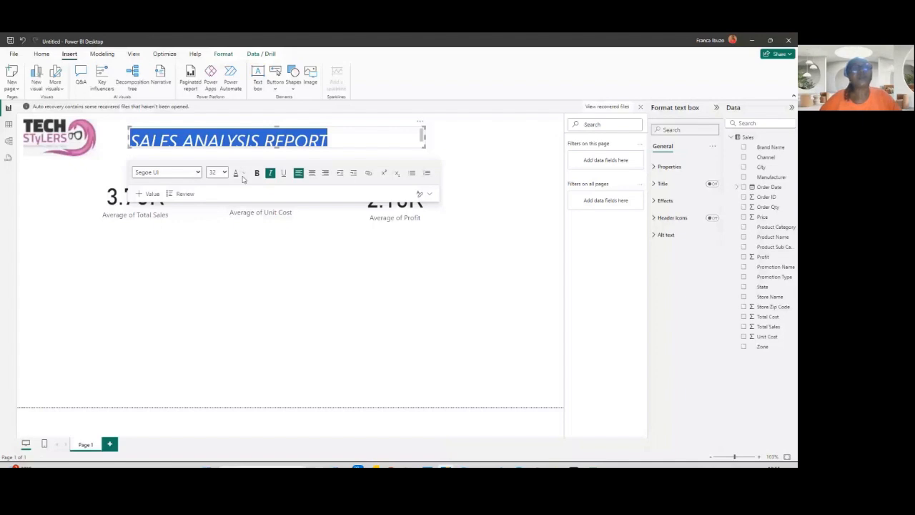
pyautogui.click(243, 175)
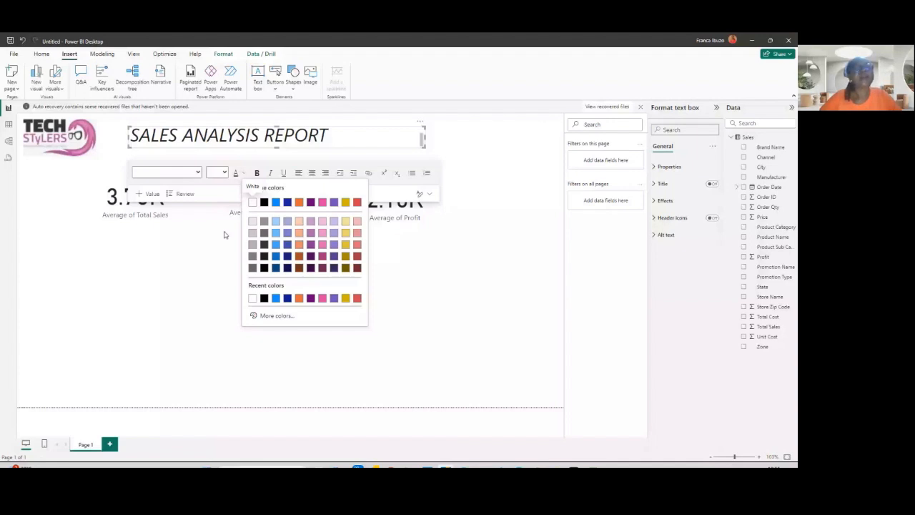
pyautogui.click(311, 203)
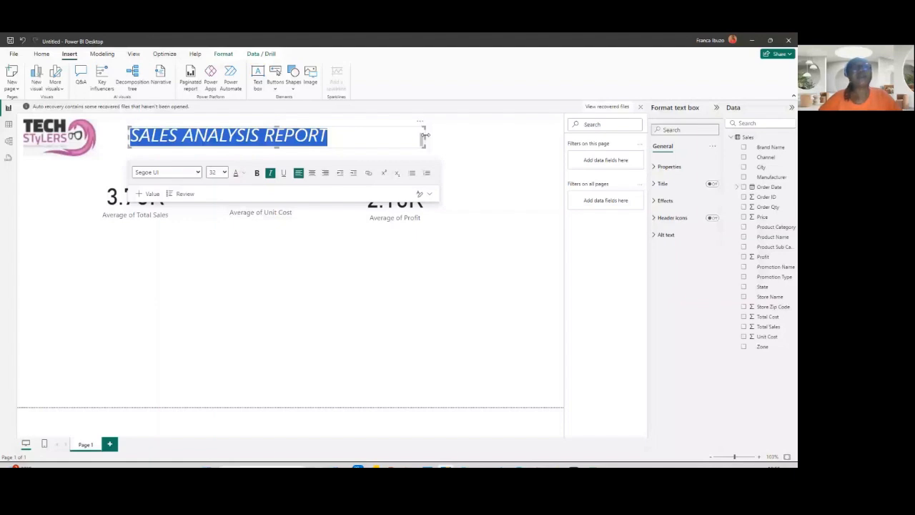
pyautogui.click(260, 133)
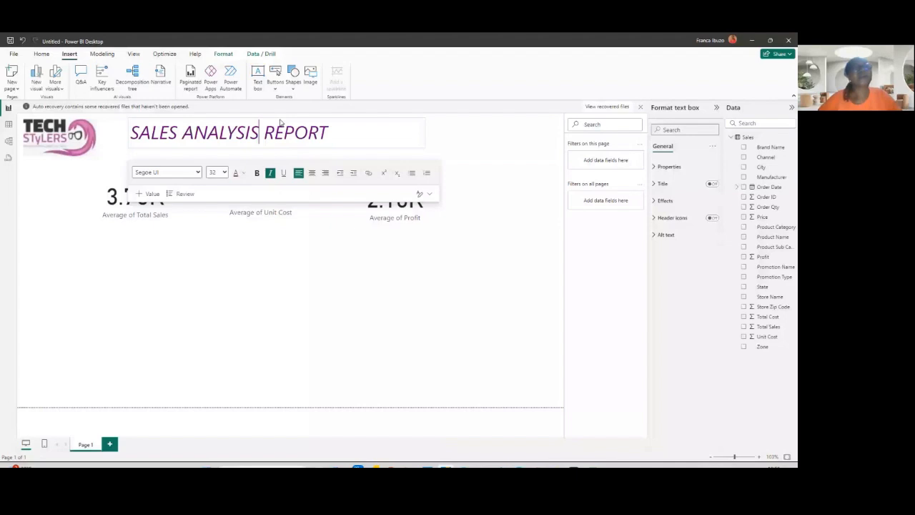
pyautogui.moveTo(122, 133); pyautogui.dragTo(344, 130)
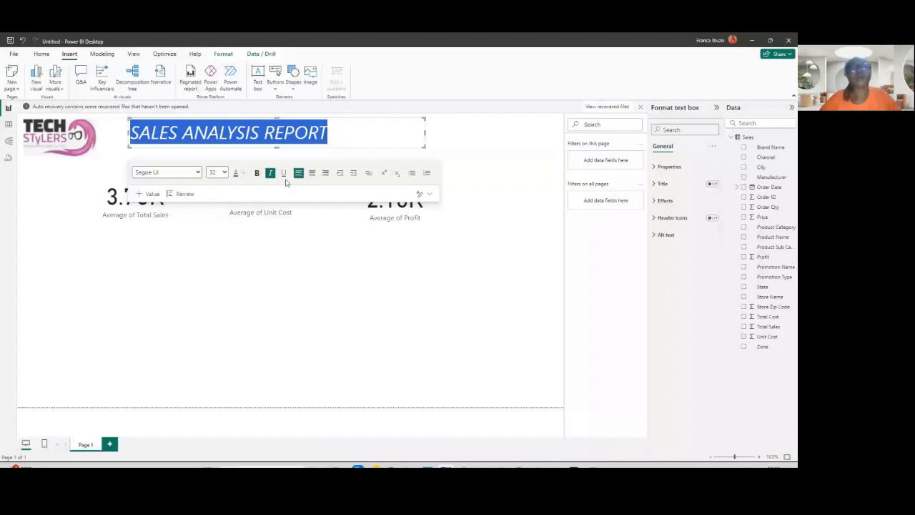
pyautogui.hotkey('ctrl', 'b')
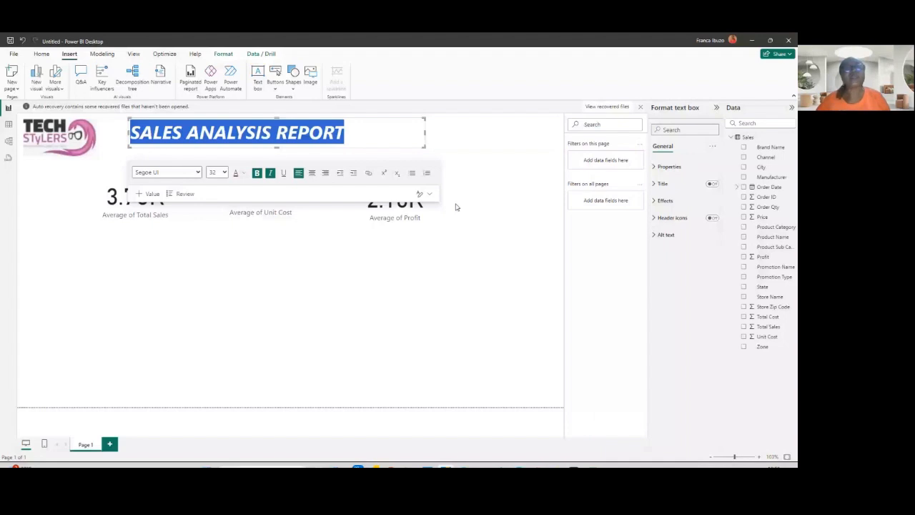
pyautogui.click(462, 283)
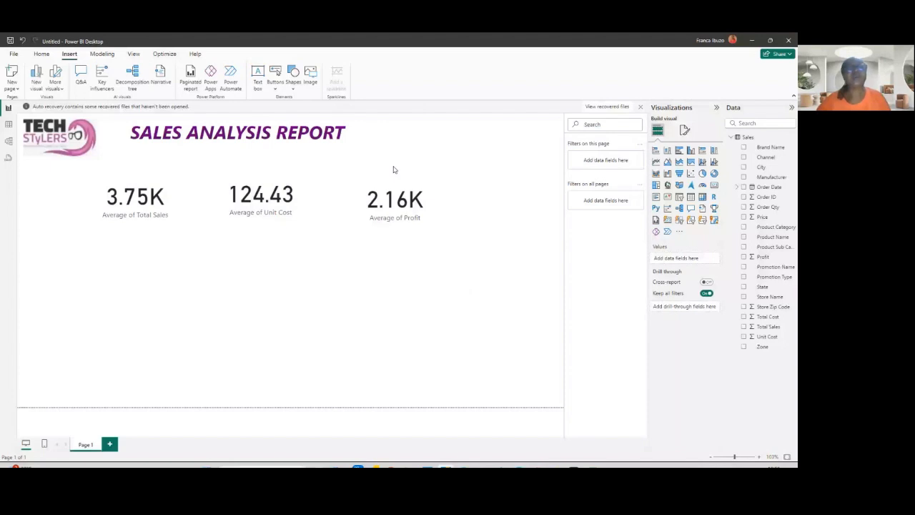
# - Examine the page format settings: page information, canvas settings and canvas background
pyautogui.click(390, 142)
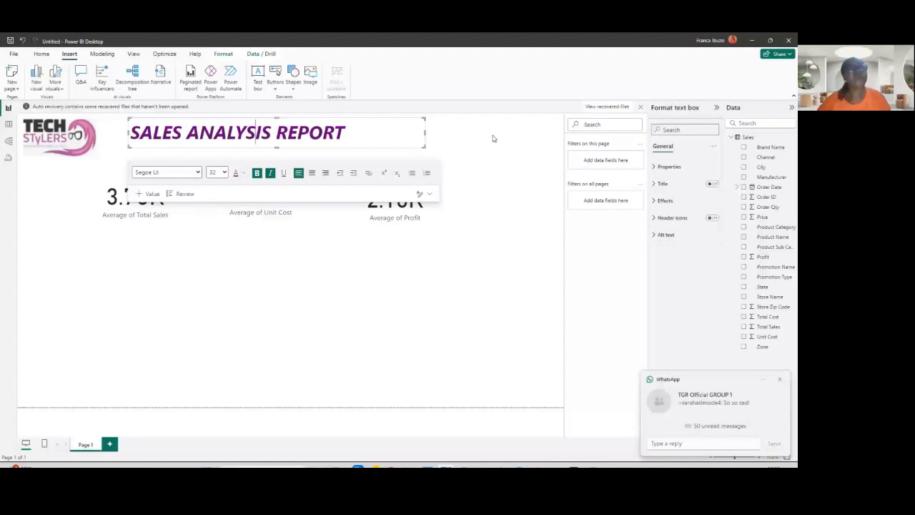
pyautogui.click(137, 211)
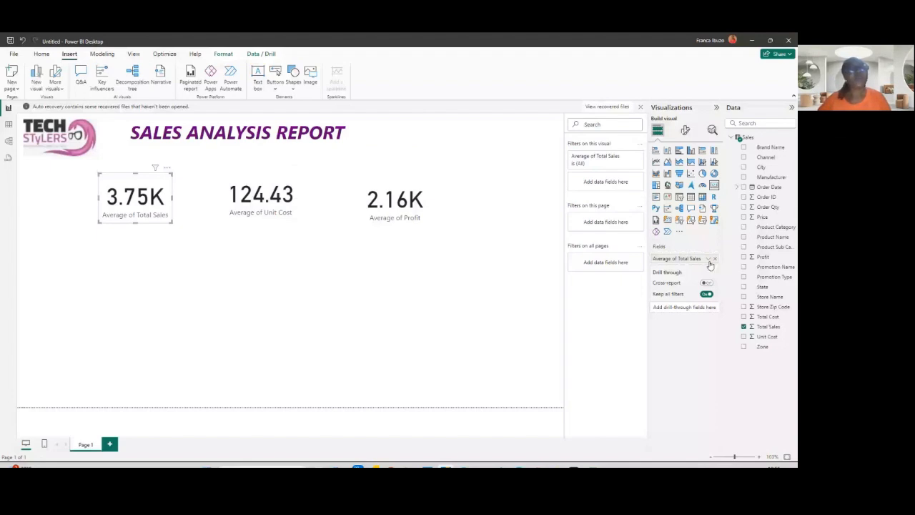
pyautogui.click(127, 302)
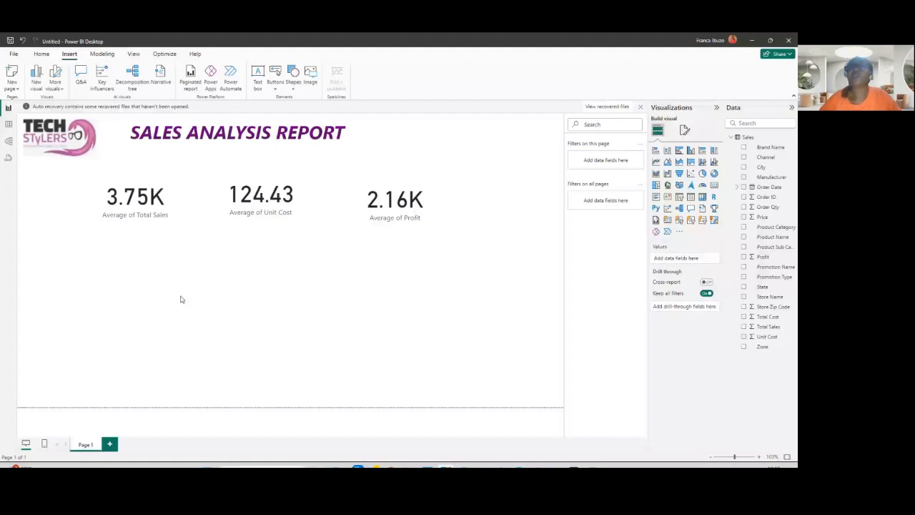
pyautogui.click(684, 131)
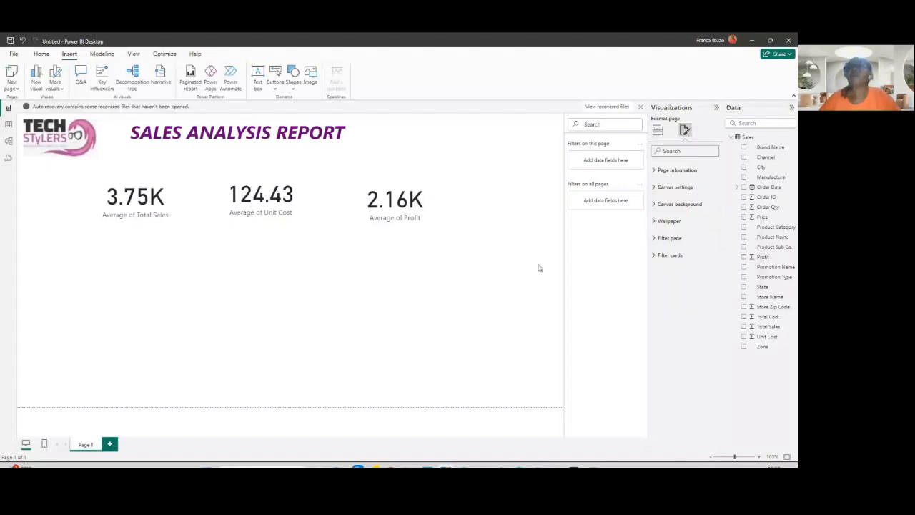
pyautogui.click(657, 131)
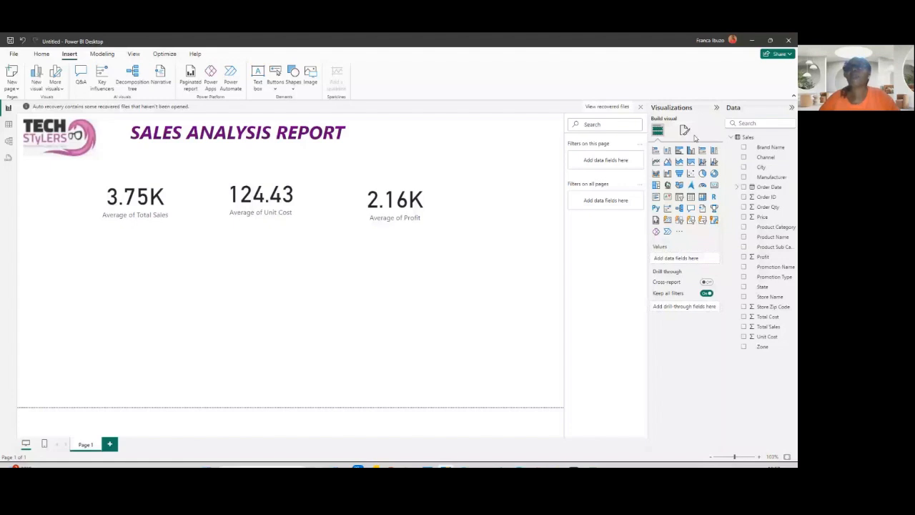
pyautogui.click(686, 130)
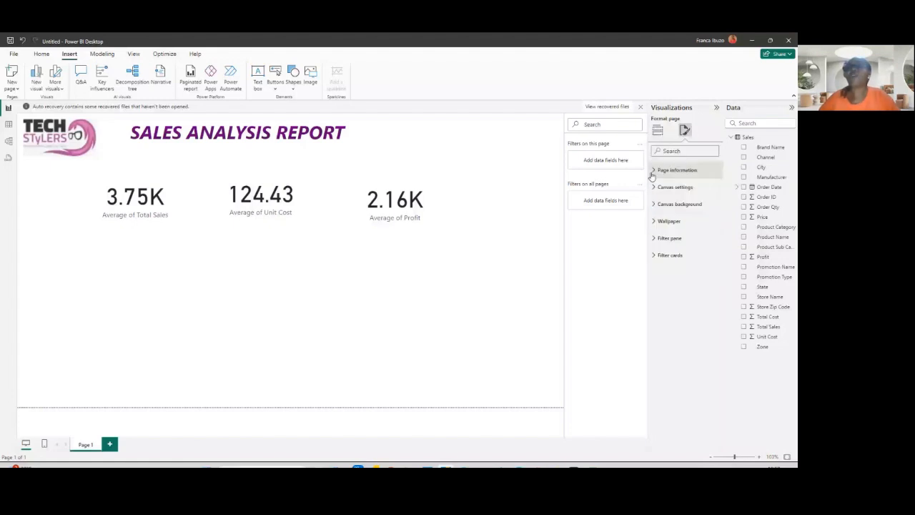
pyautogui.click(653, 172)
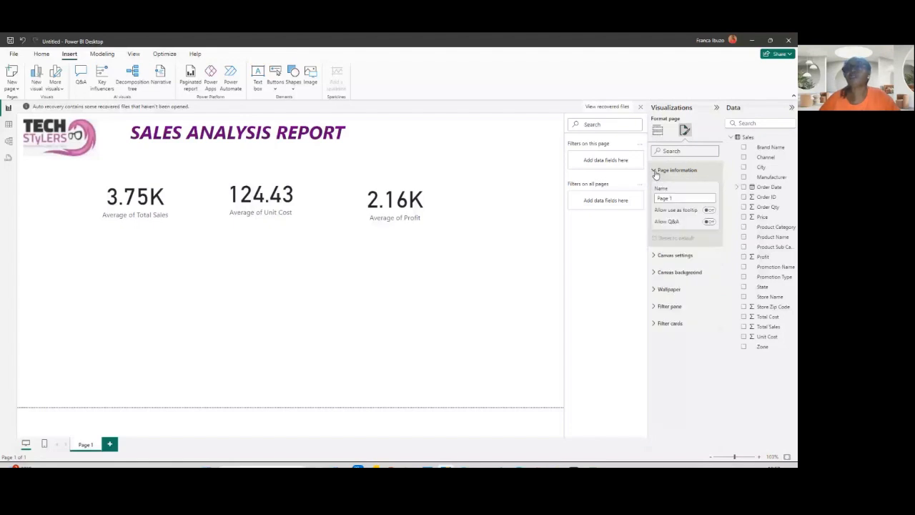
pyautogui.click(658, 256)
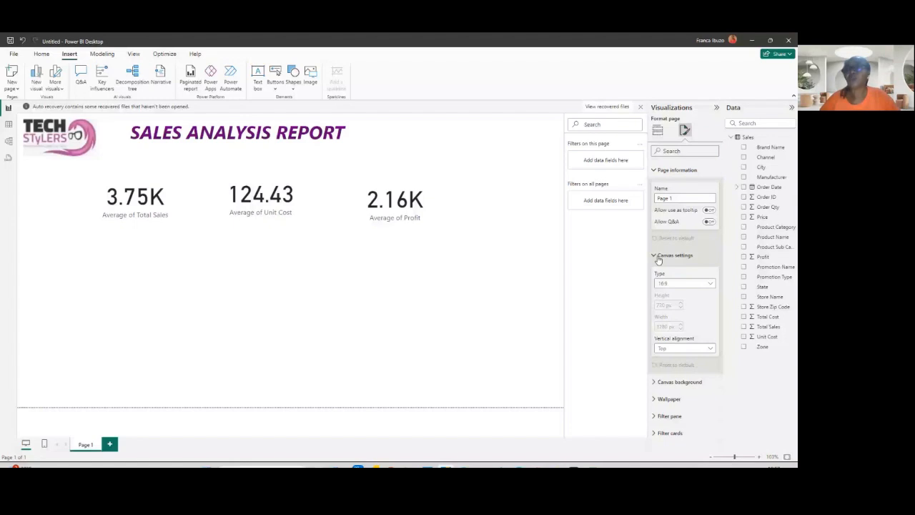
pyautogui.click(654, 383)
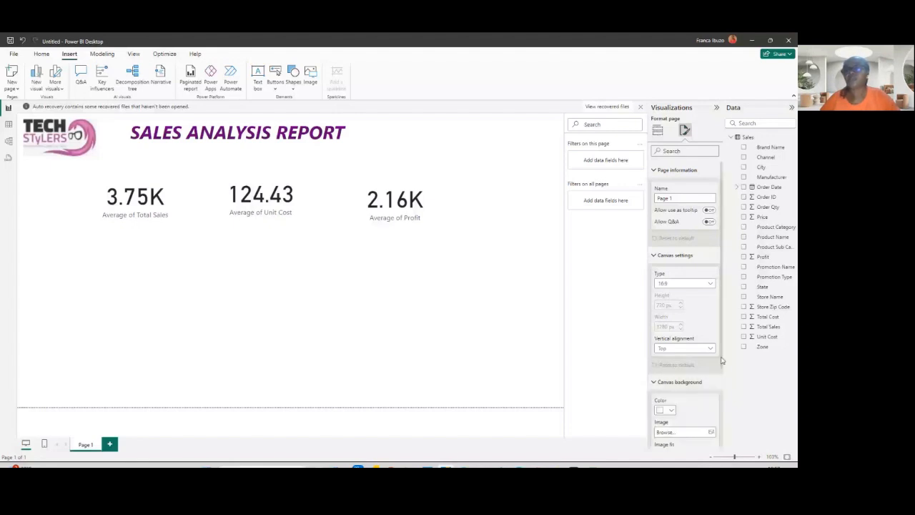
pyautogui.scroll(-3, 667, 440)
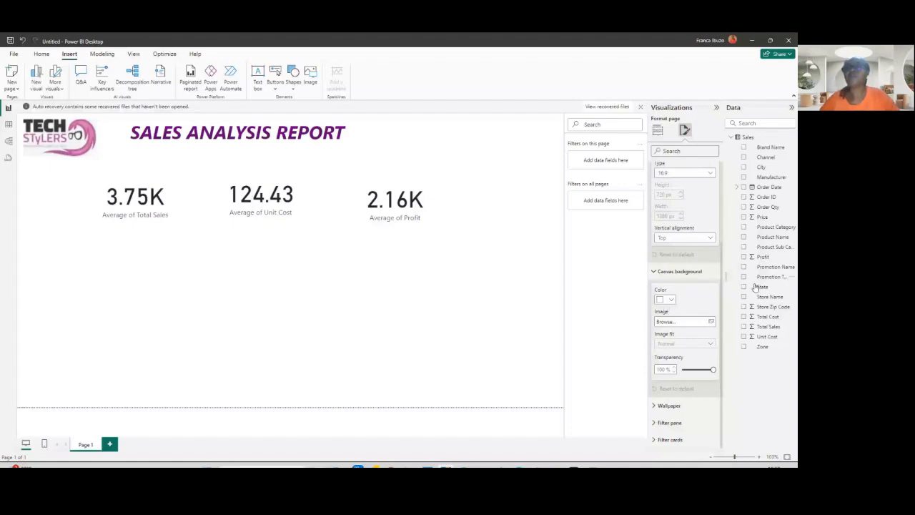
pyautogui.scroll(3, 722, 205)
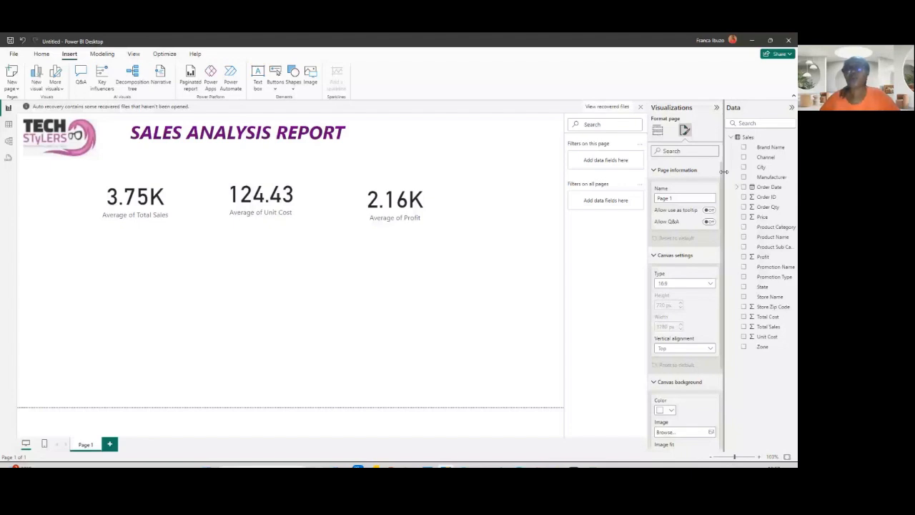
pyautogui.scroll(-2, 720, 286)
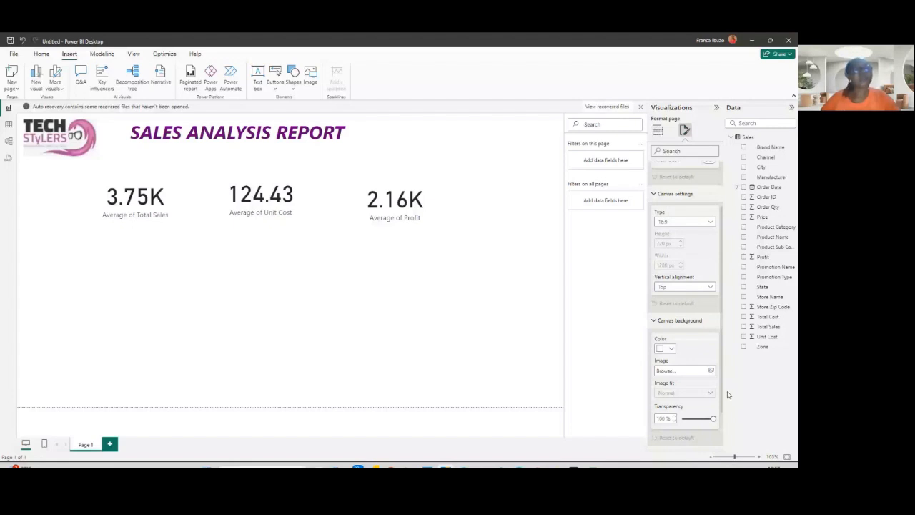
pyautogui.scroll(-2, 720, 357)
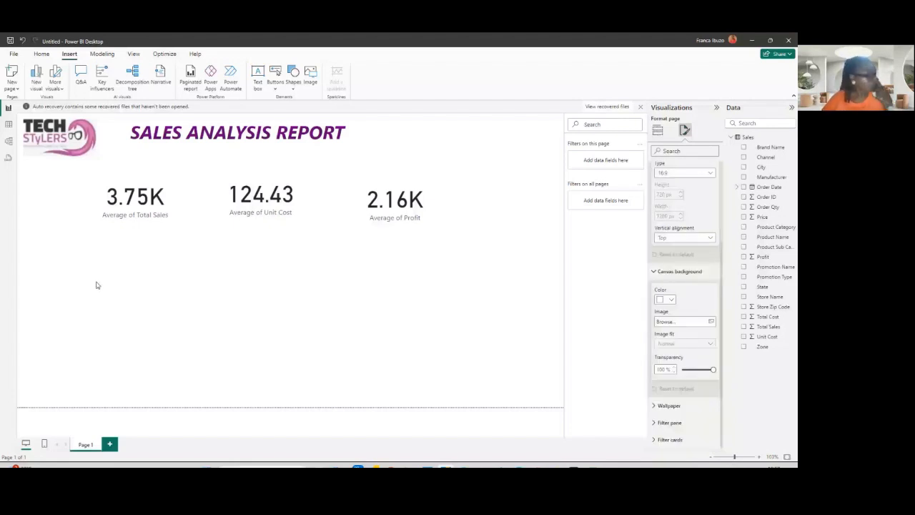
# - Add a clustered column chart showing Profit by Channel and change Profit's aggregation to Average
pyautogui.click(125, 306)
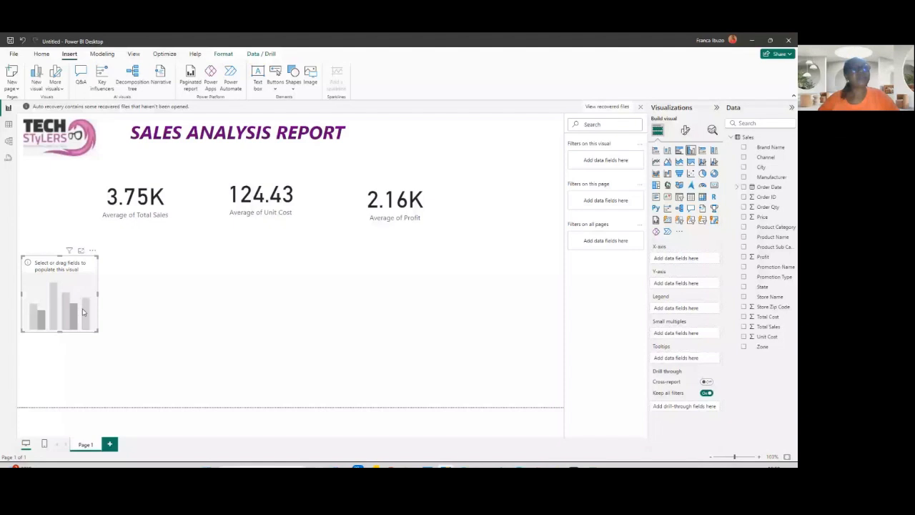
pyautogui.click(81, 251)
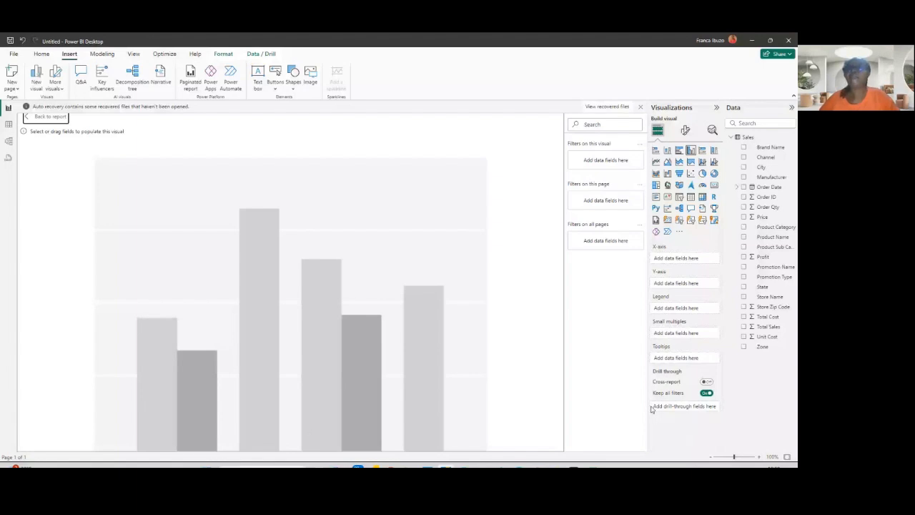
pyautogui.click(743, 157)
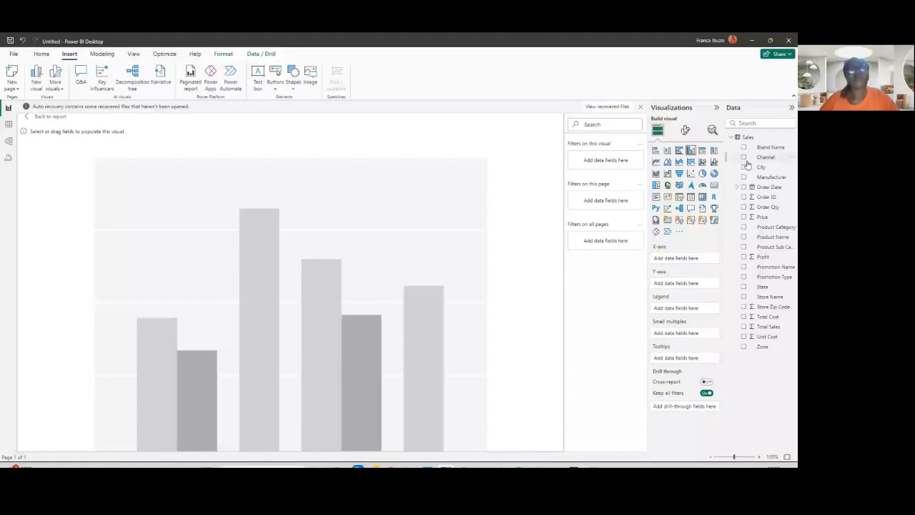
pyautogui.click(743, 257)
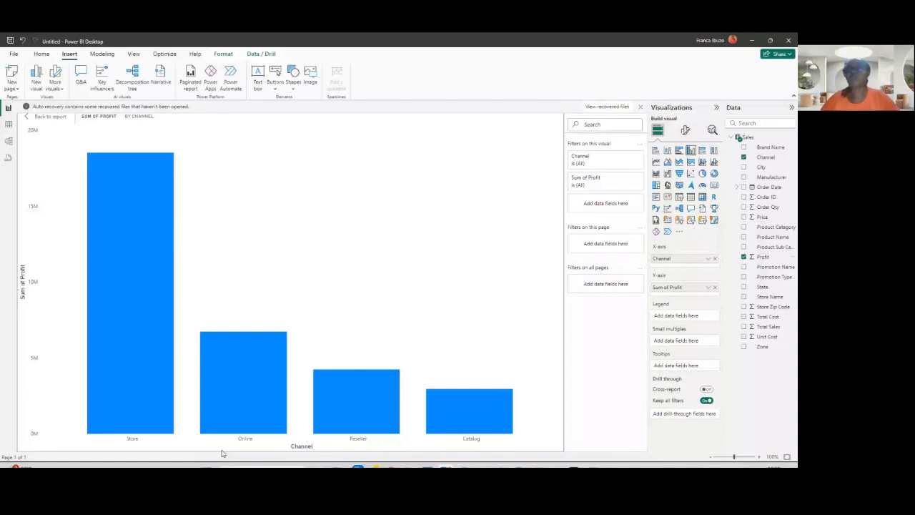
pyautogui.click(708, 287)
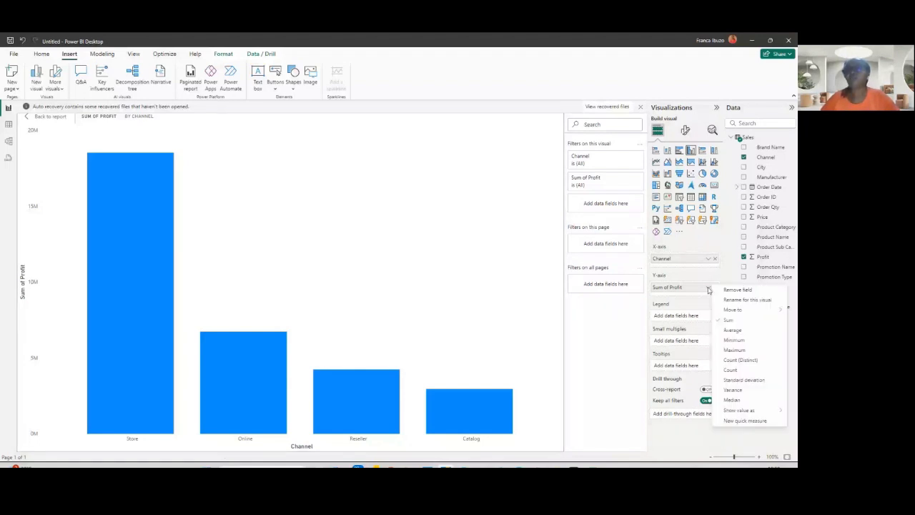
pyautogui.click(732, 330)
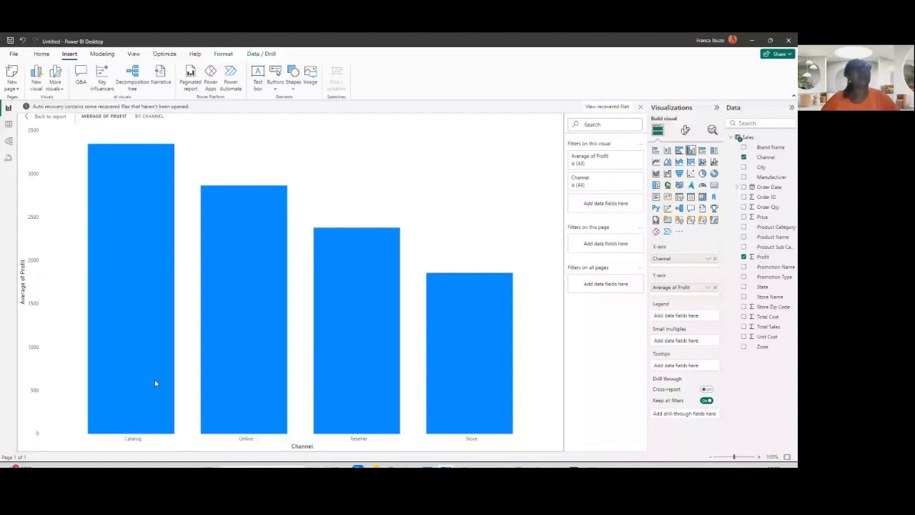
# - Return to the report page and enlarge the Average of Profit by Channel chart below the cards
pyautogui.moveTo(126, 160)
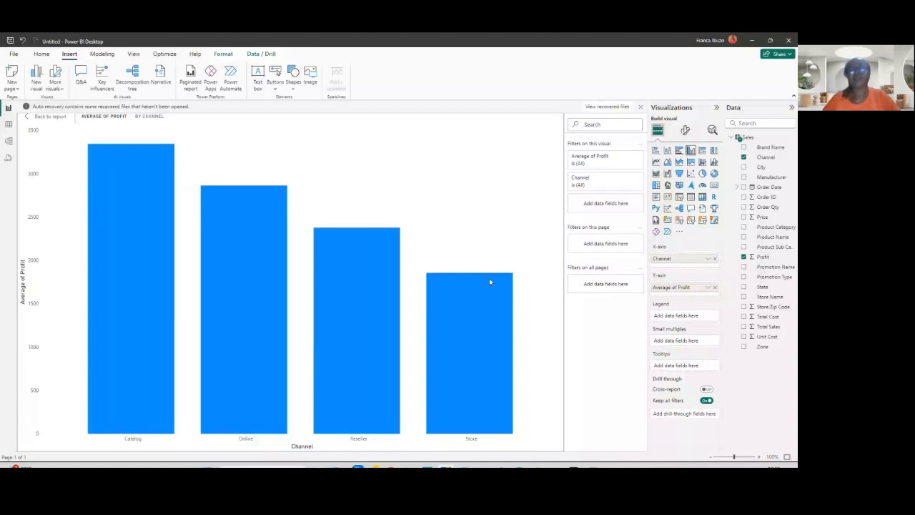
pyautogui.moveTo(484, 284)
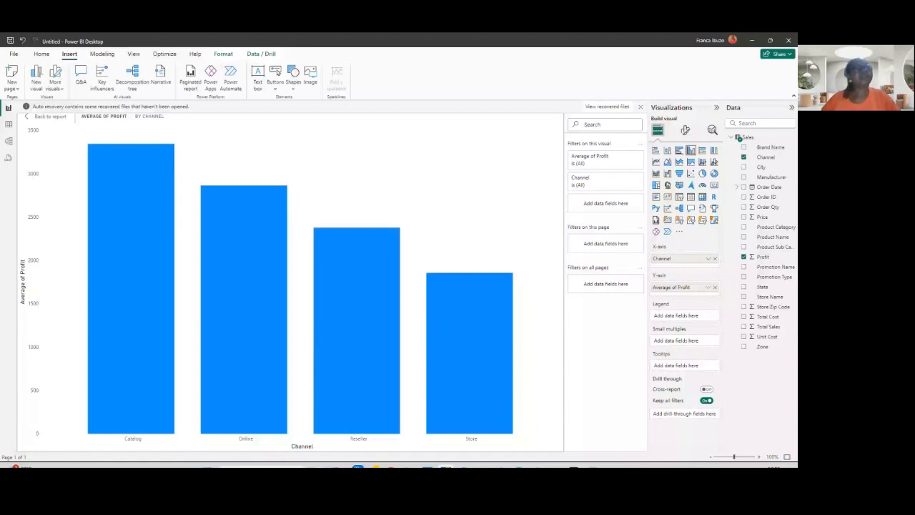
pyautogui.click(47, 117)
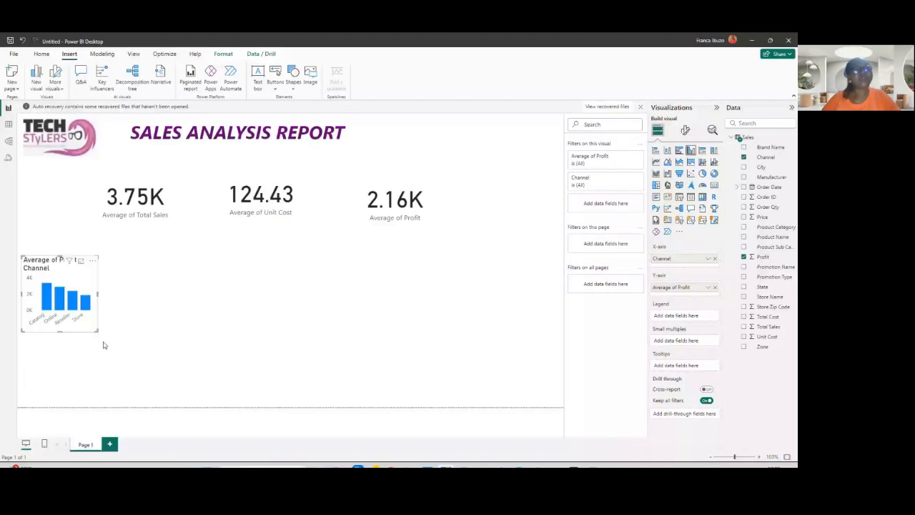
pyautogui.moveTo(98, 331); pyautogui.dragTo(192, 383)
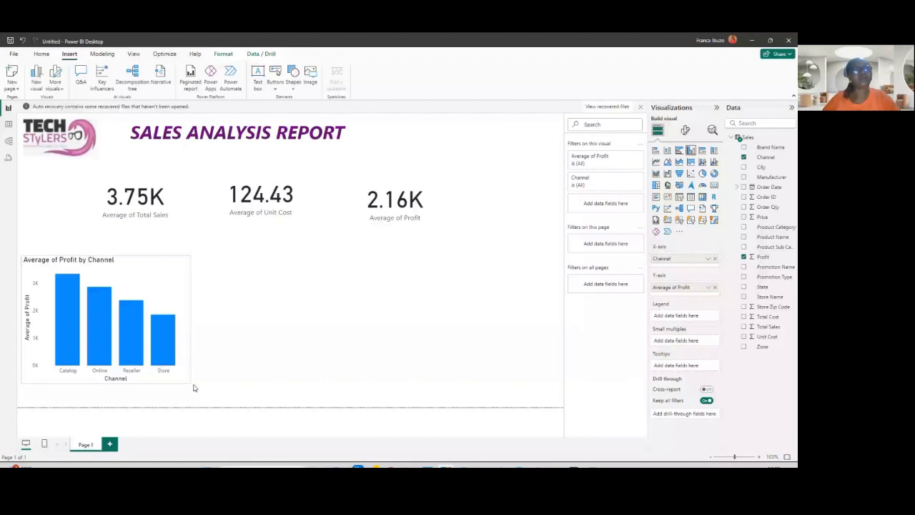
pyautogui.moveTo(193, 384); pyautogui.dragTo(195, 385)
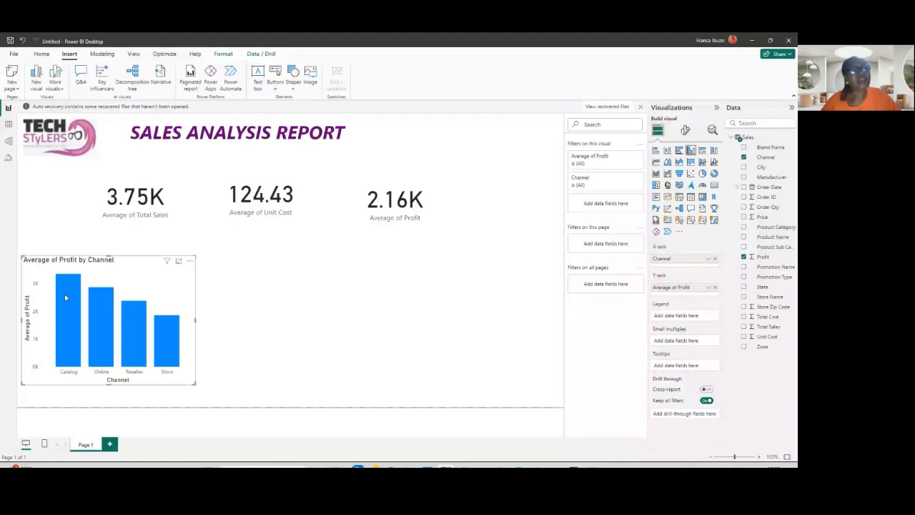
pyautogui.moveTo(66, 348)
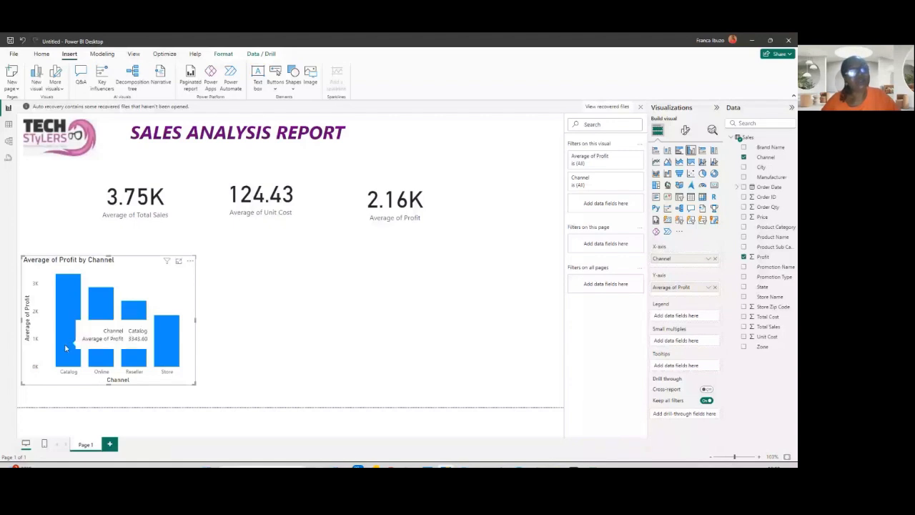
# - Add a pie chart in focus mode showing Total Sales by Product Category, removing the briefly added Order Qty
pyautogui.moveTo(162, 350)
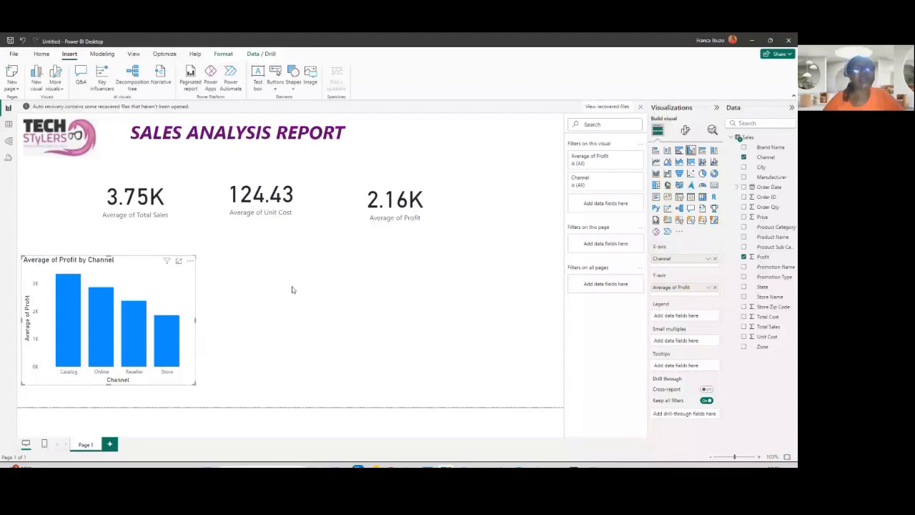
pyautogui.click(278, 312)
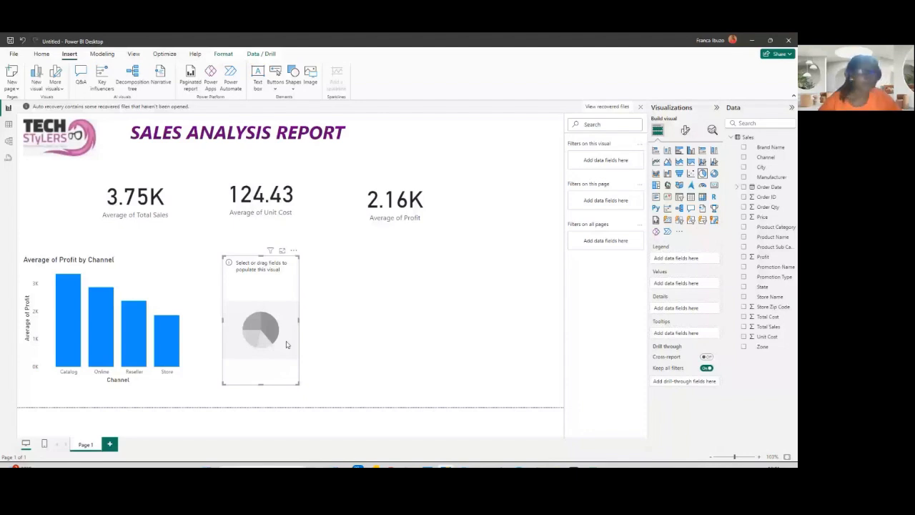
pyautogui.click(283, 251)
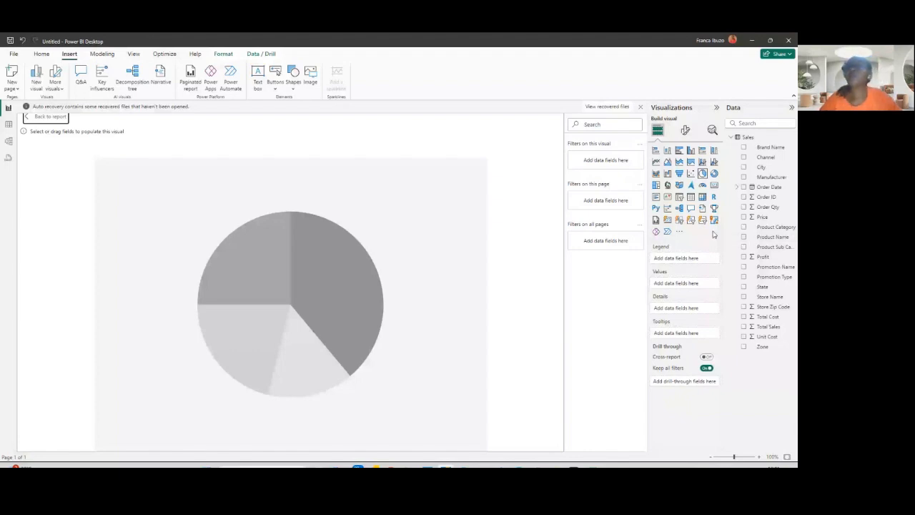
pyautogui.click(743, 207)
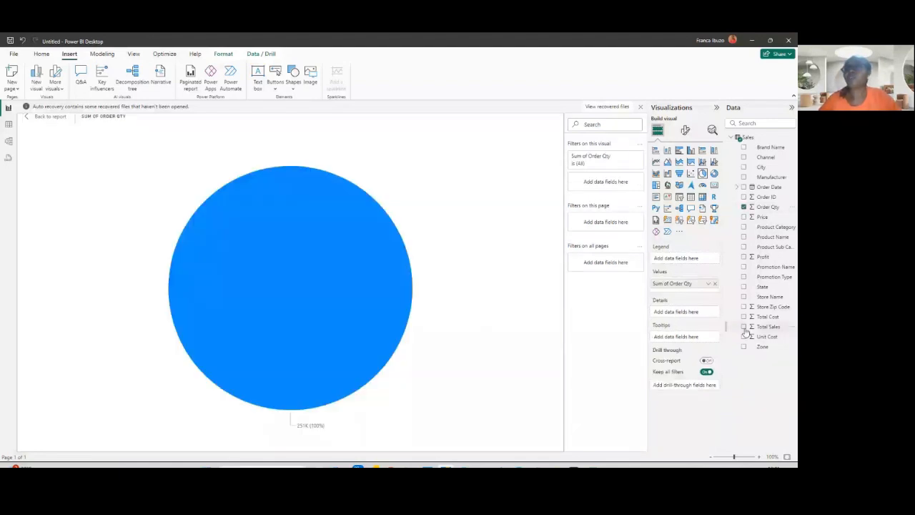
pyautogui.click(743, 327)
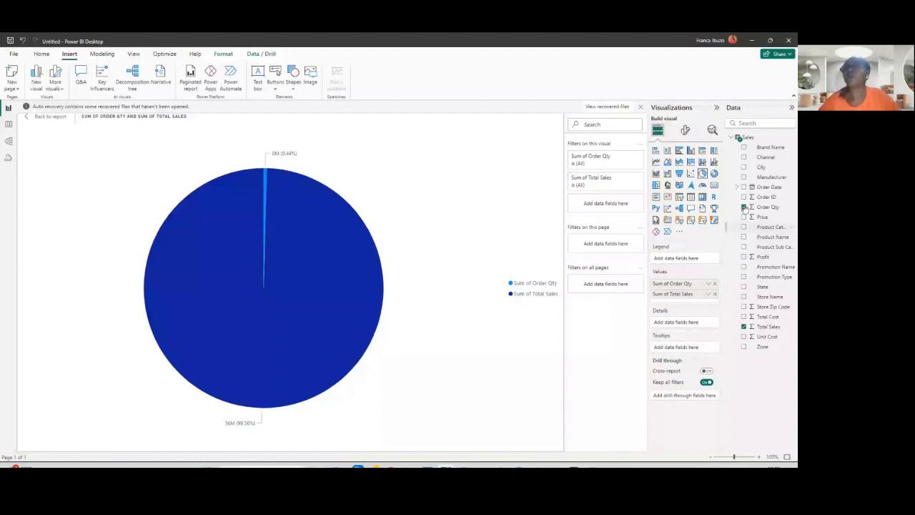
pyautogui.click(744, 207)
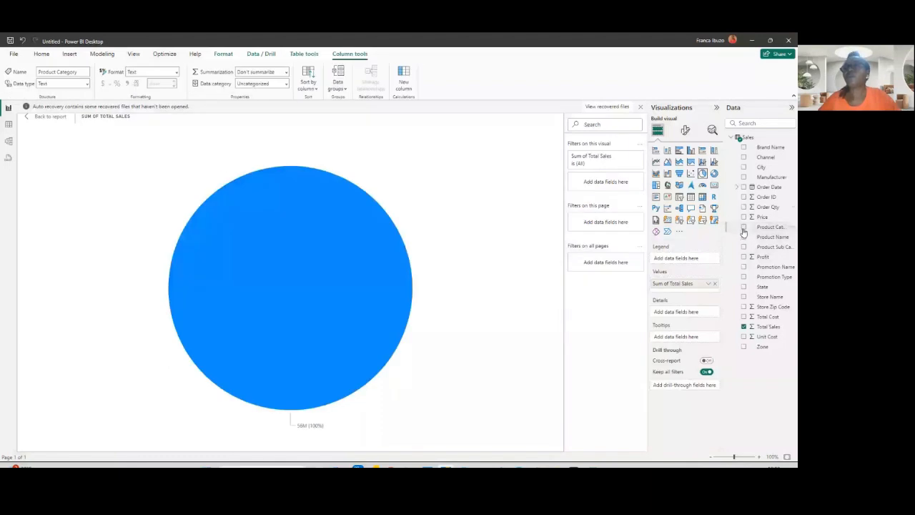
pyautogui.click(744, 228)
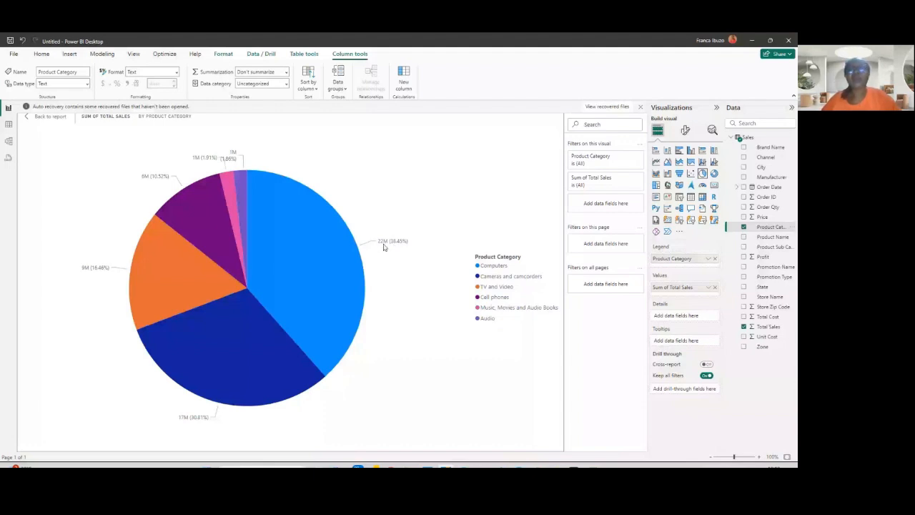
# - Return to the report page and change the pie chart's Total Sales aggregation to Average
pyautogui.moveTo(240, 371)
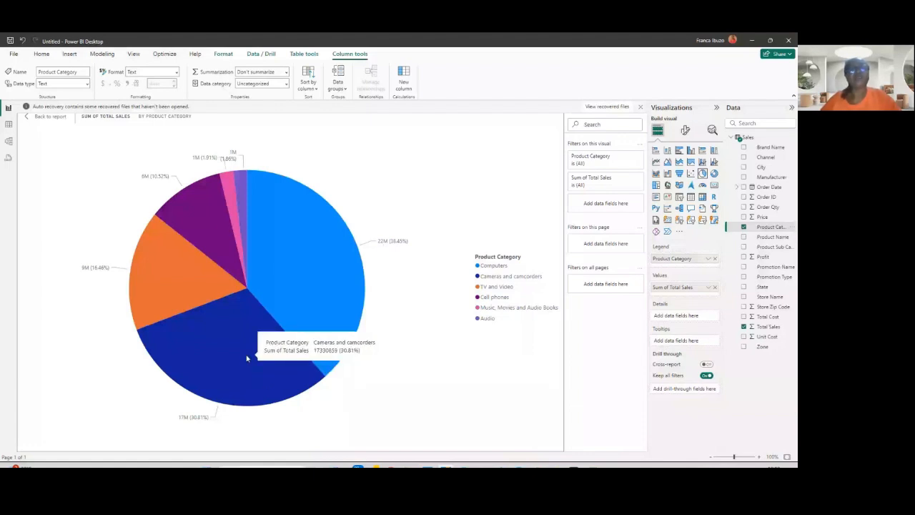
pyautogui.moveTo(148, 296)
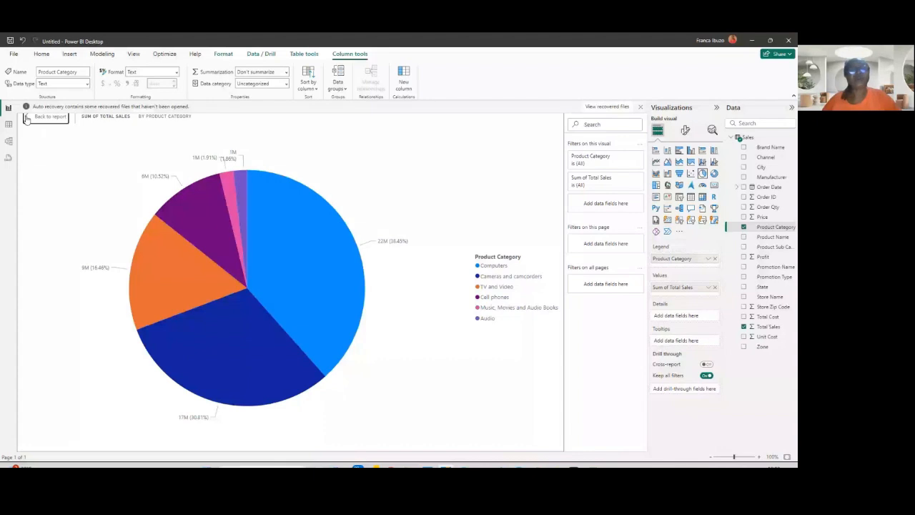
pyautogui.click(48, 117)
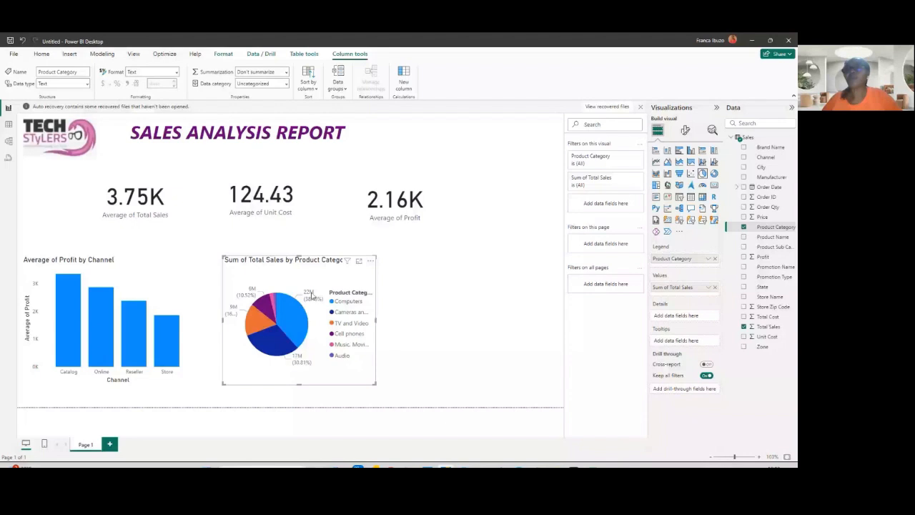
pyautogui.click(708, 287)
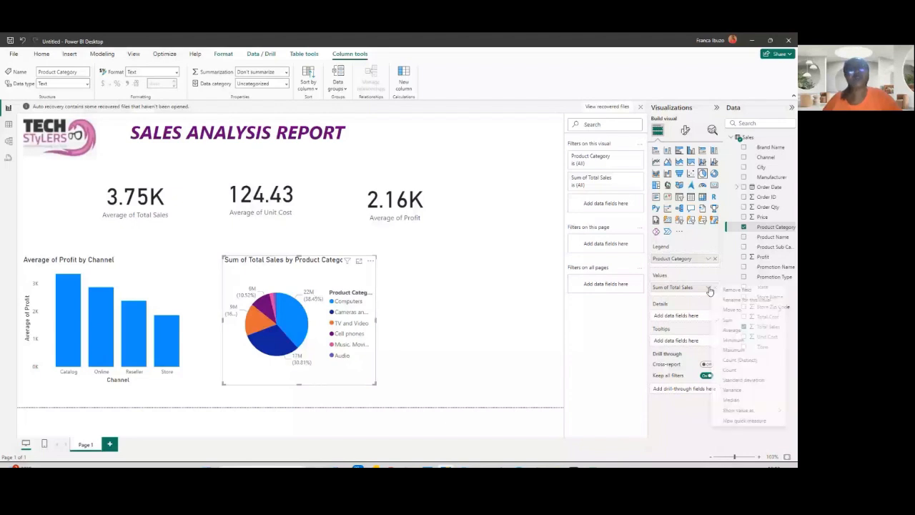
pyautogui.click(730, 330)
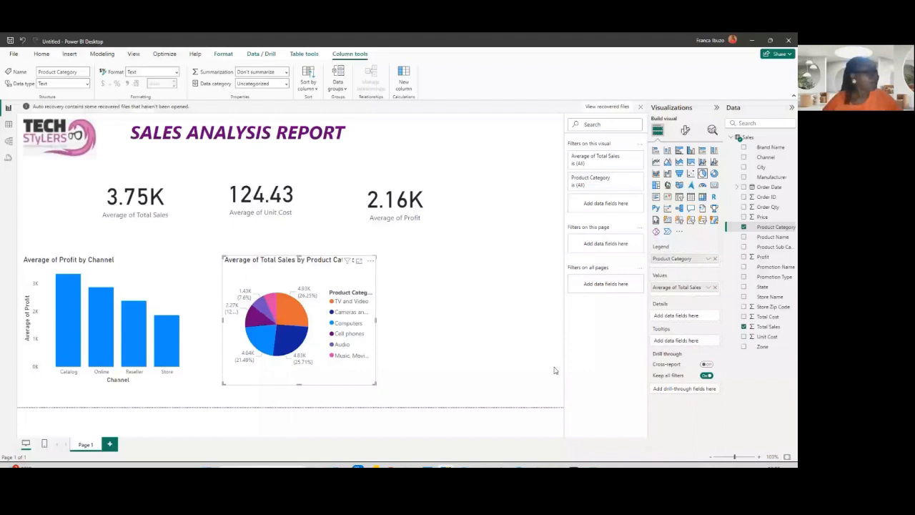
pyautogui.click(476, 432)
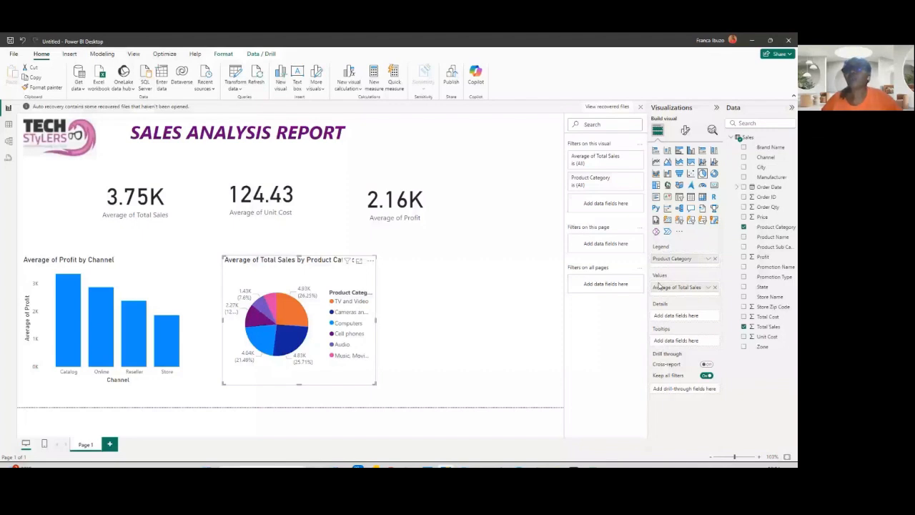
pyautogui.click(707, 286)
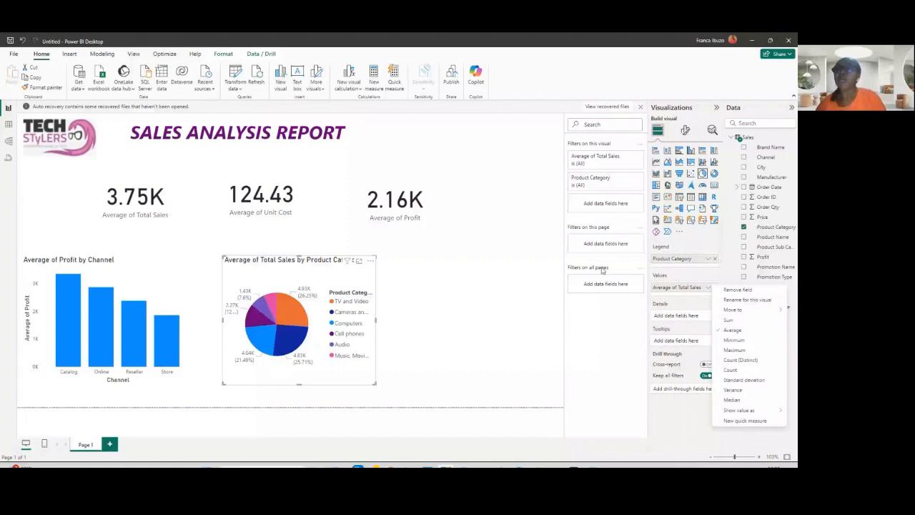
pyautogui.click(710, 260)
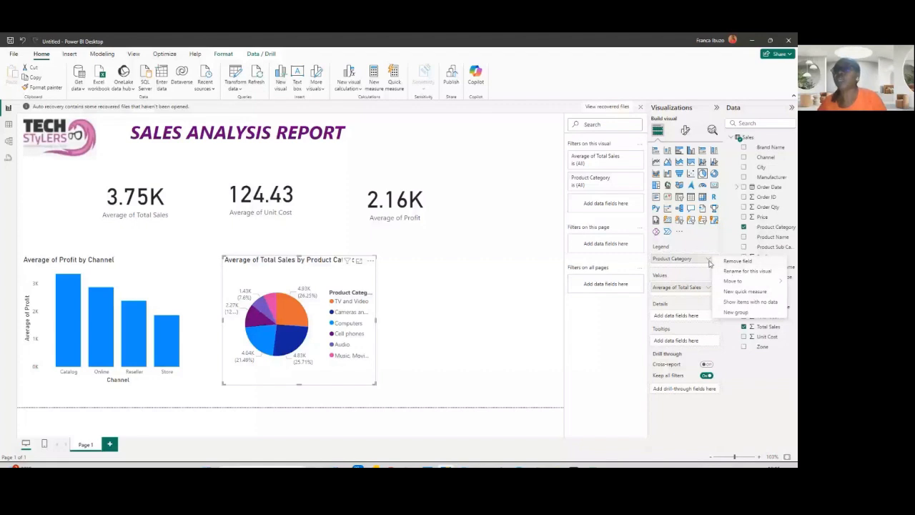
pyautogui.moveTo(718, 280)
pyautogui.click(589, 336)
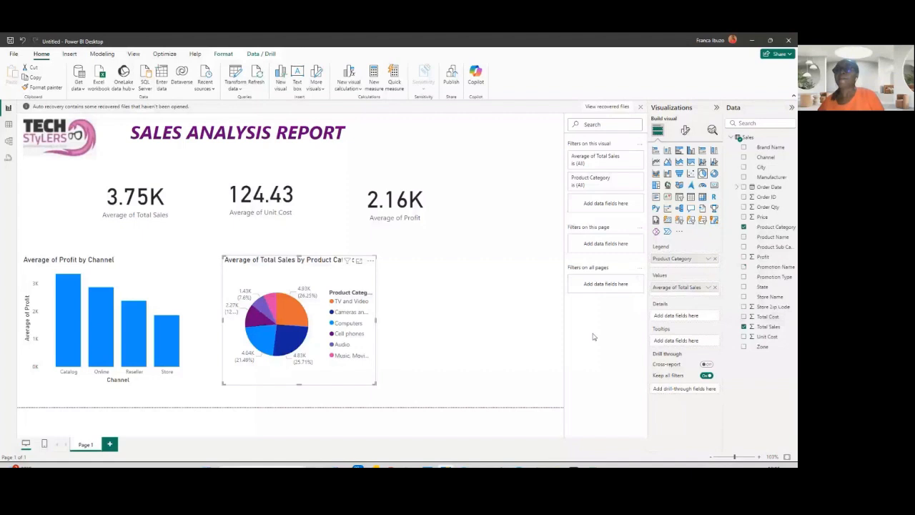
pyautogui.click(707, 260)
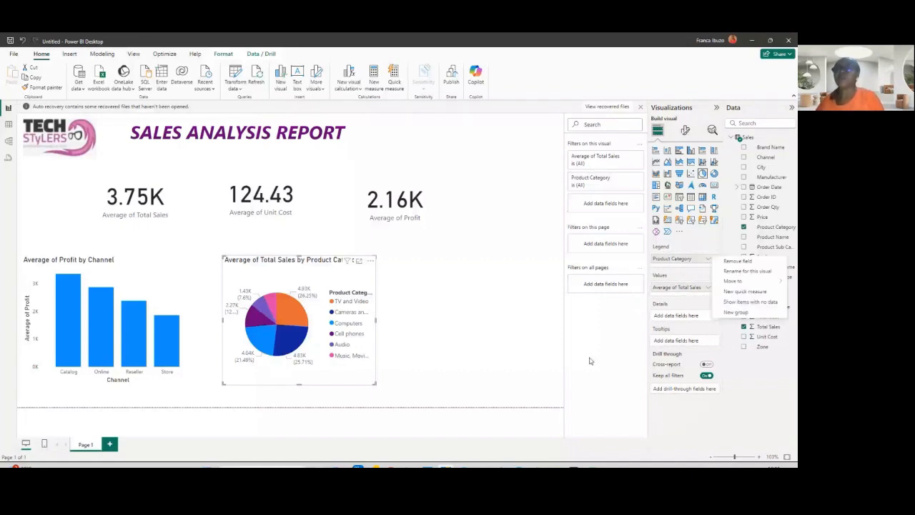
pyautogui.click(590, 361)
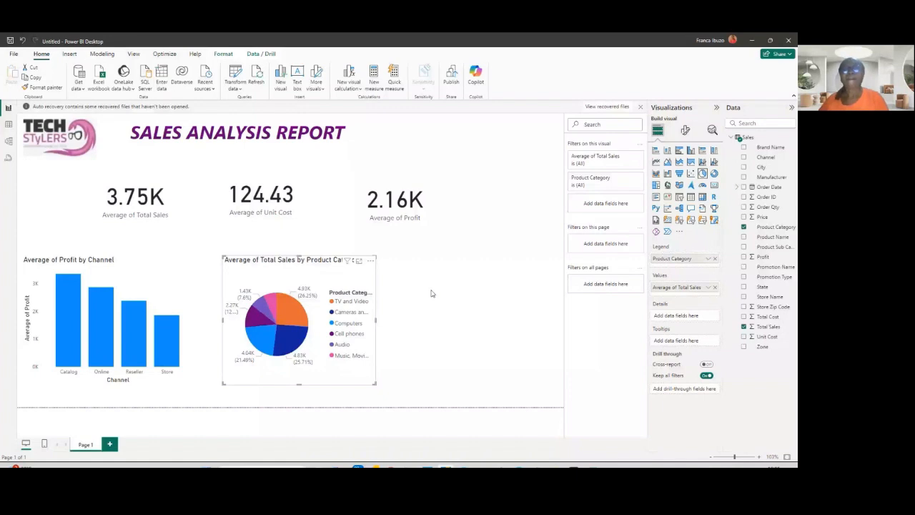
# - Add a clustered column chart of Total Sales by Channel and switch Total Sales to Average in focus mode
pyautogui.click(449, 309)
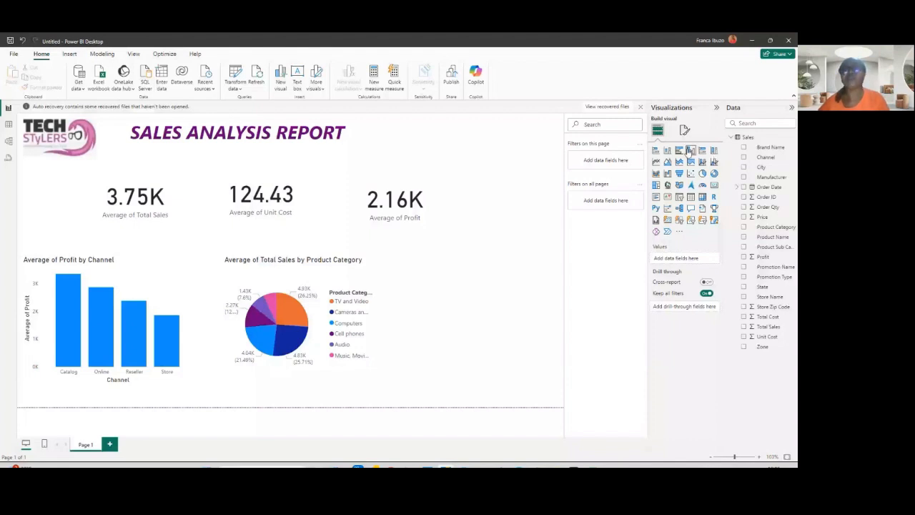
pyautogui.click(689, 151)
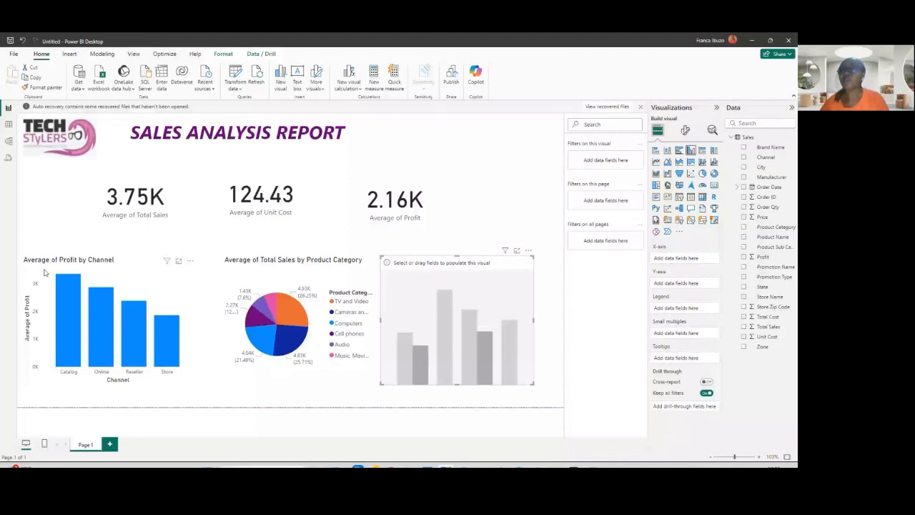
pyautogui.click(744, 327)
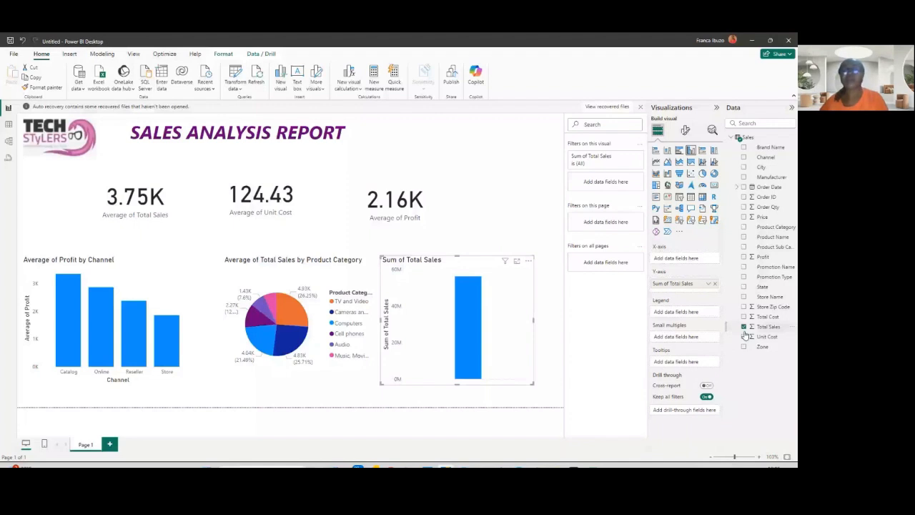
pyautogui.click(744, 157)
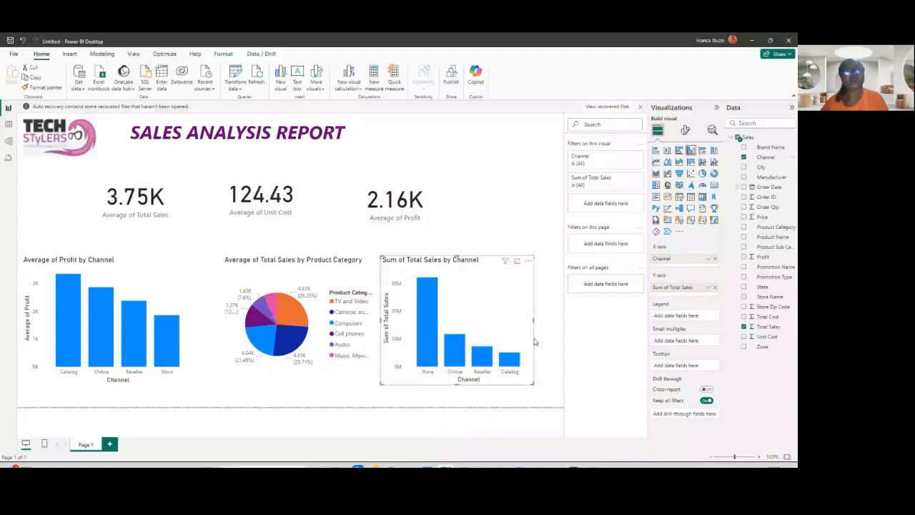
pyautogui.click(516, 261)
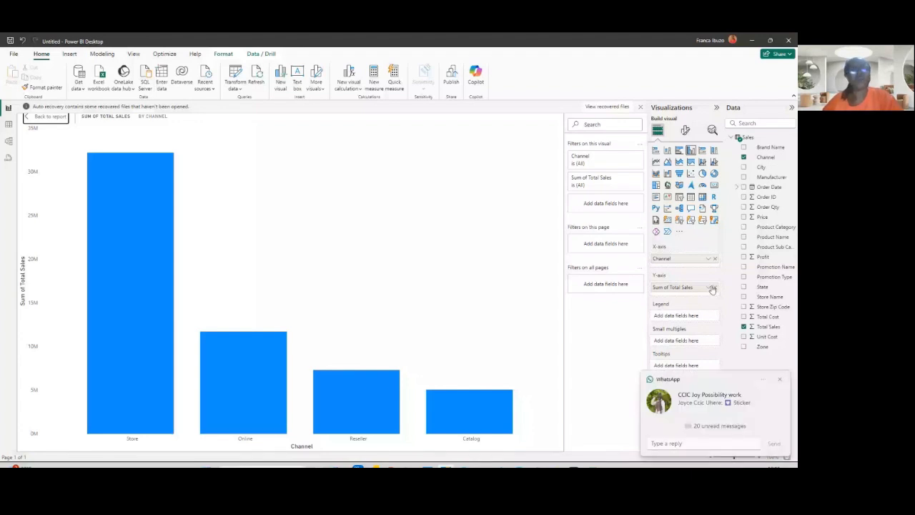
pyautogui.click(709, 287)
pyautogui.click(742, 338)
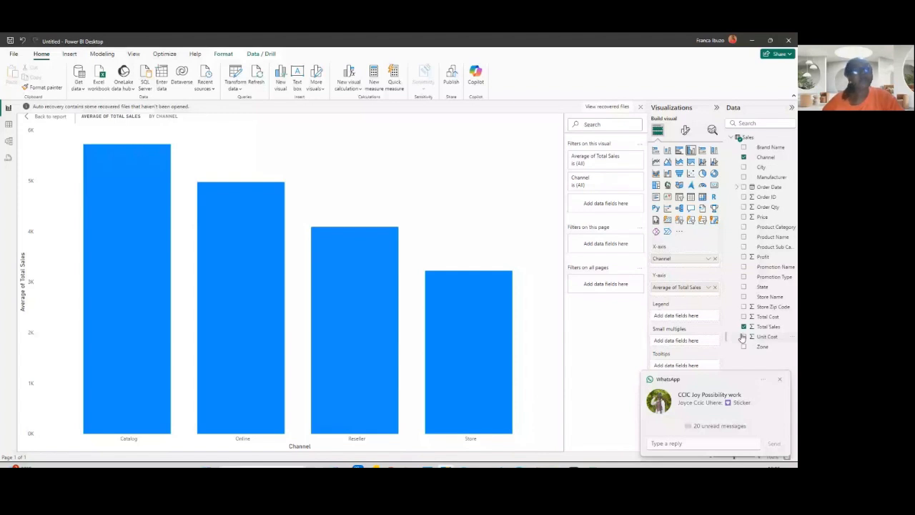
# - Return to the report page and move the Average of Total Sales by Channel chart slightly up and right
pyautogui.moveTo(128, 153)
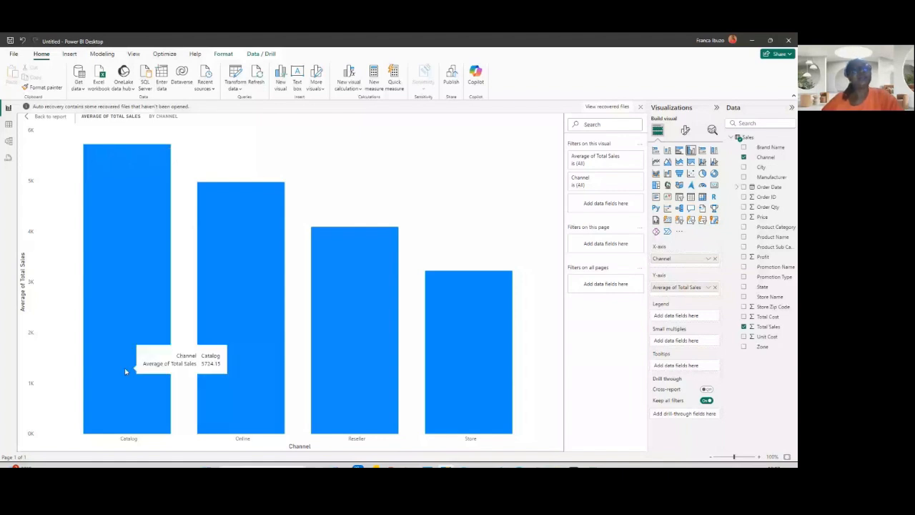
pyautogui.moveTo(230, 269)
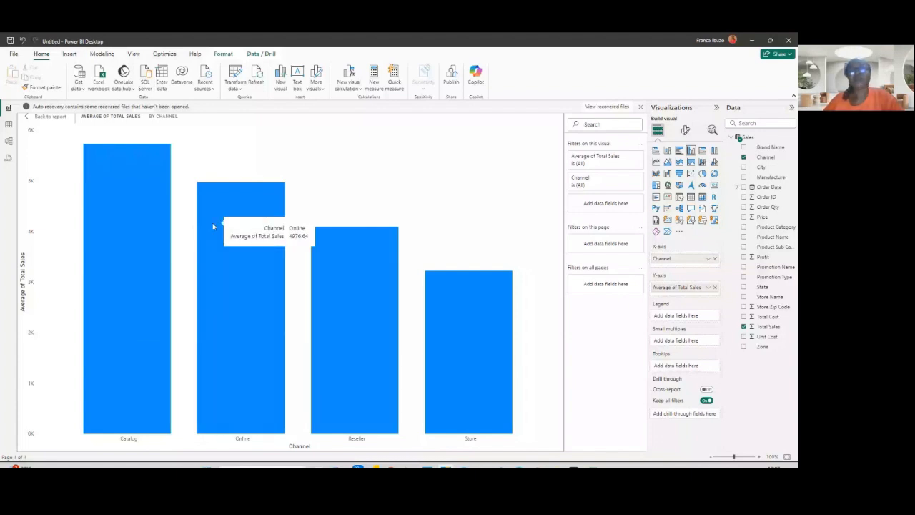
pyautogui.moveTo(443, 319)
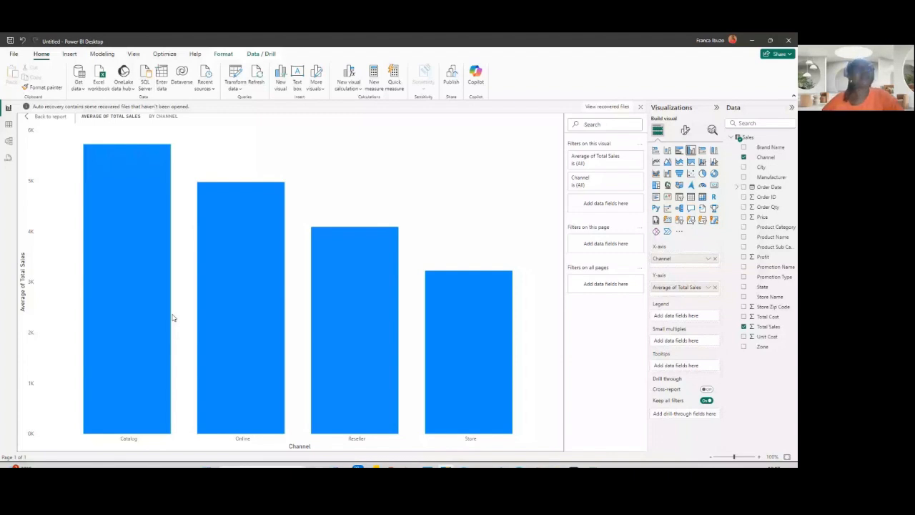
pyautogui.click(28, 117)
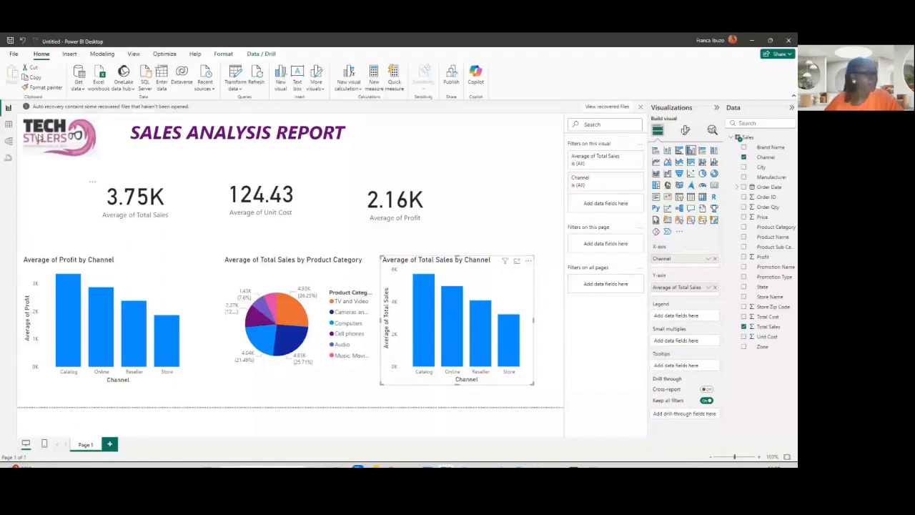
pyautogui.moveTo(457, 261); pyautogui.dragTo(478, 251)
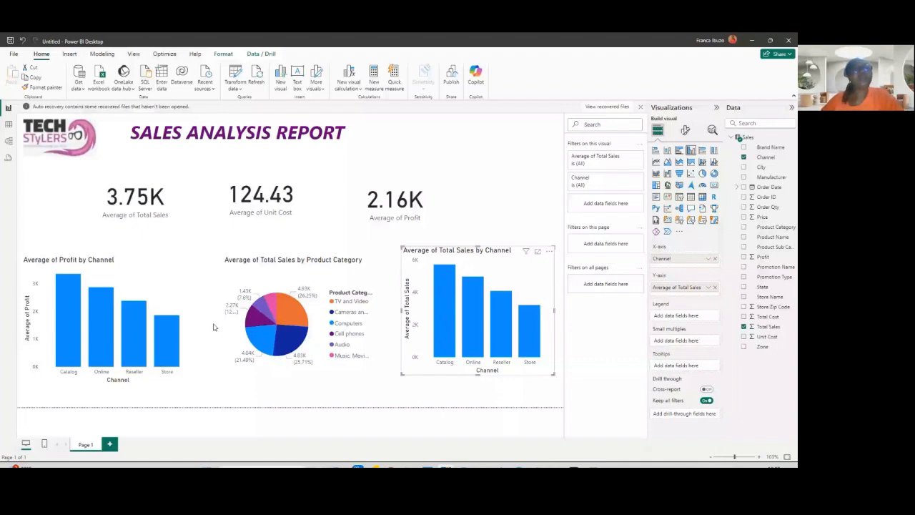
# - Select the Average of Total Sales card and turn on its title in the general format settings
pyautogui.click(152, 208)
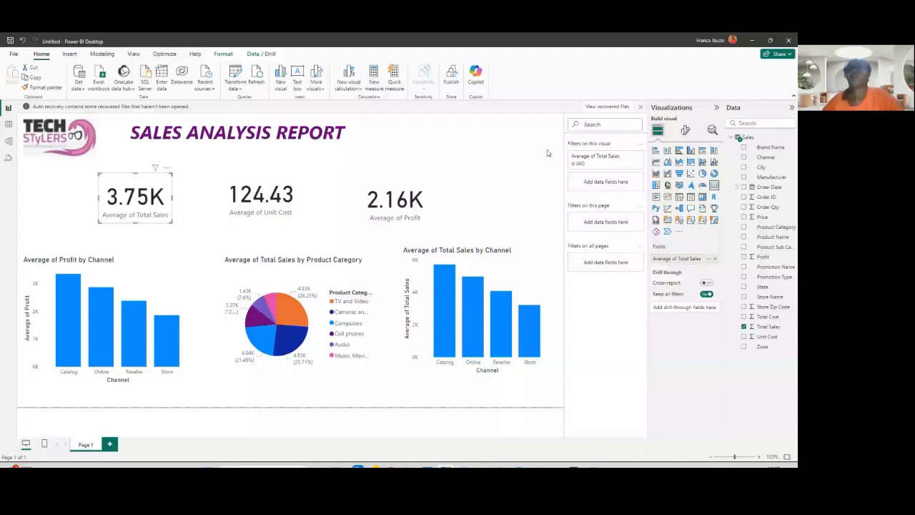
pyautogui.click(684, 130)
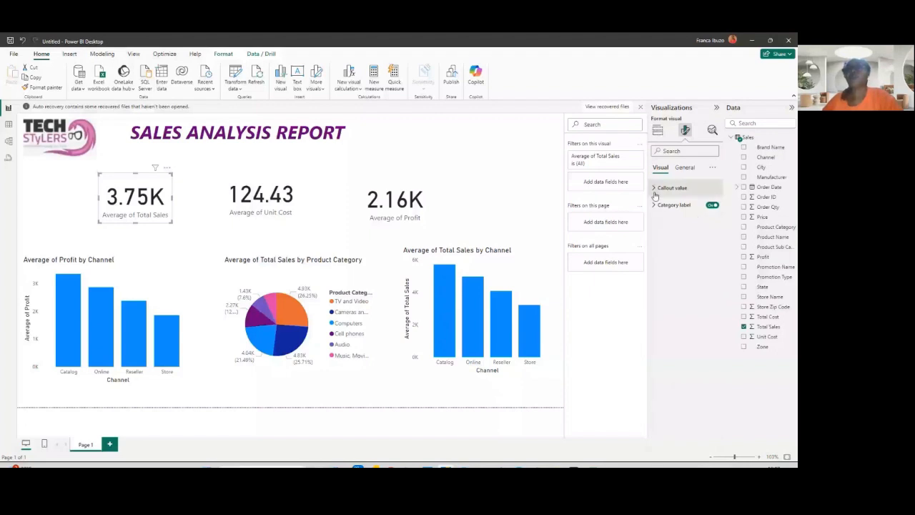
pyautogui.click(684, 167)
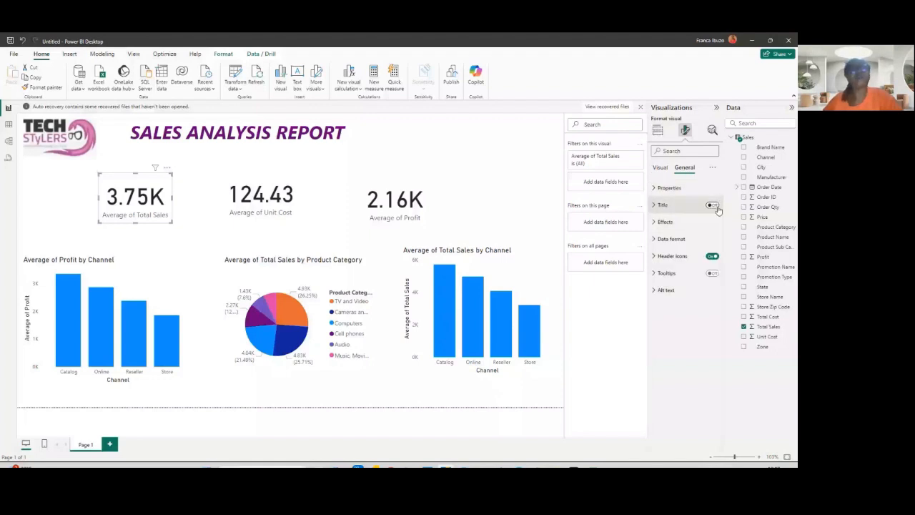
pyautogui.click(716, 207)
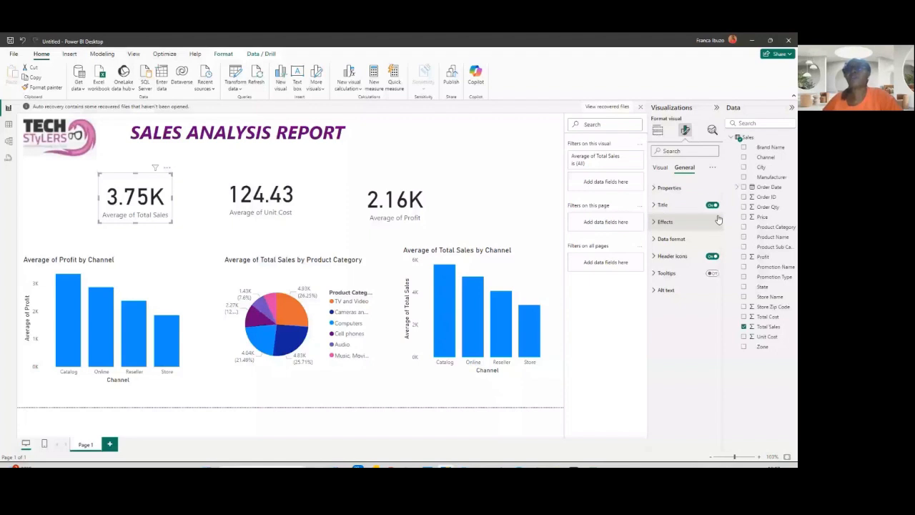
# - Give the Average of Total Sales card a pink background with about 68% transparency
pyautogui.click(663, 223)
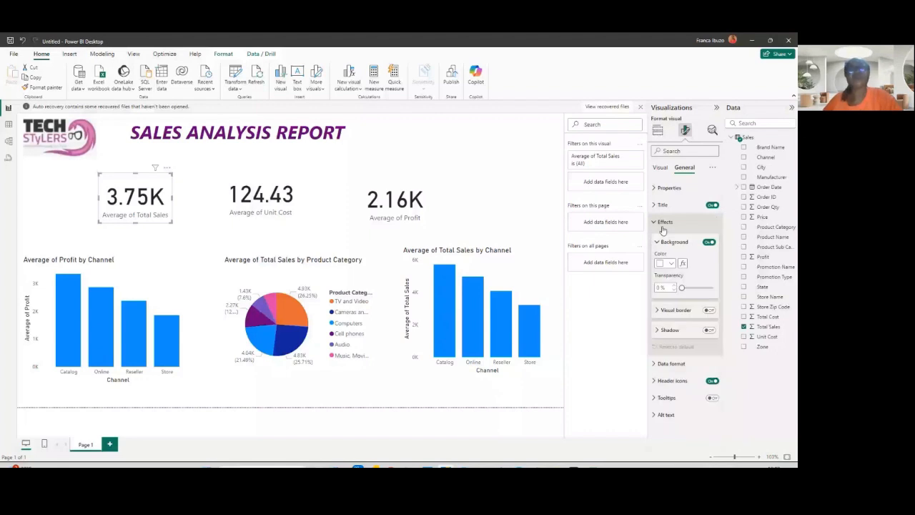
pyautogui.click(672, 265)
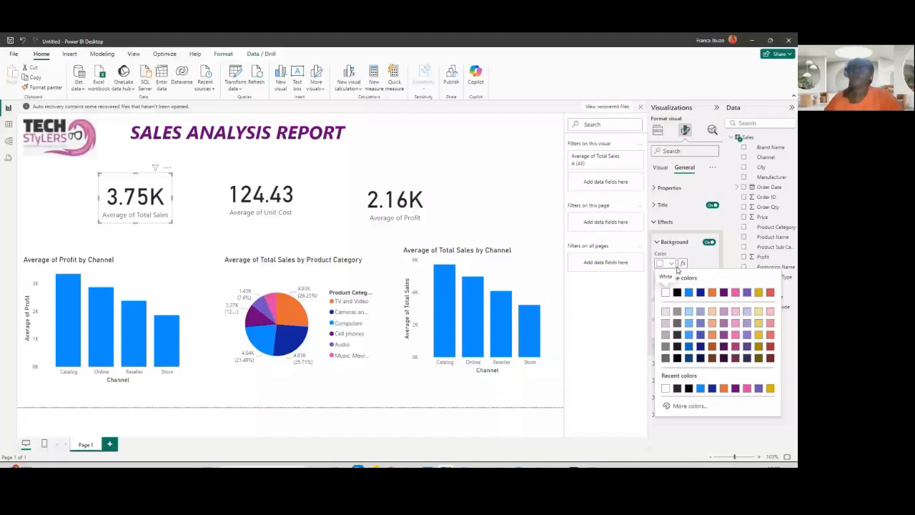
pyautogui.click(735, 292)
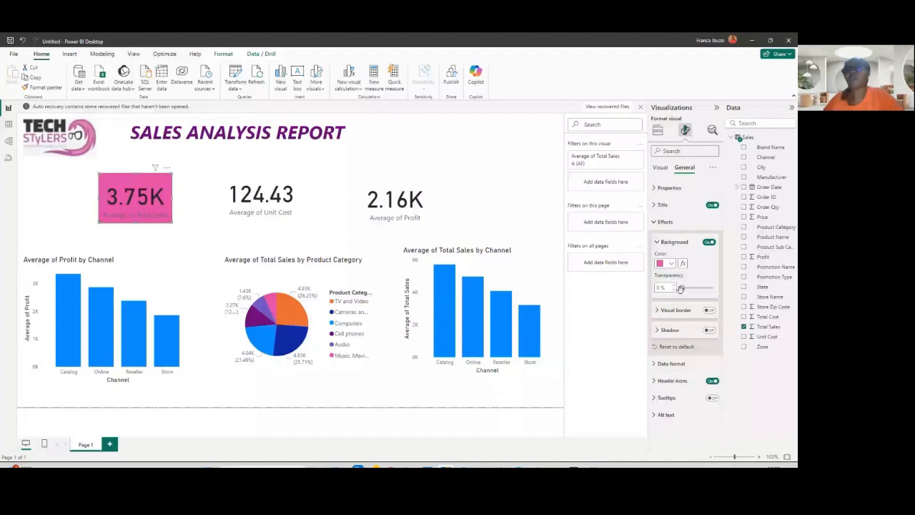
pyautogui.moveTo(680, 288); pyautogui.dragTo(683, 288)
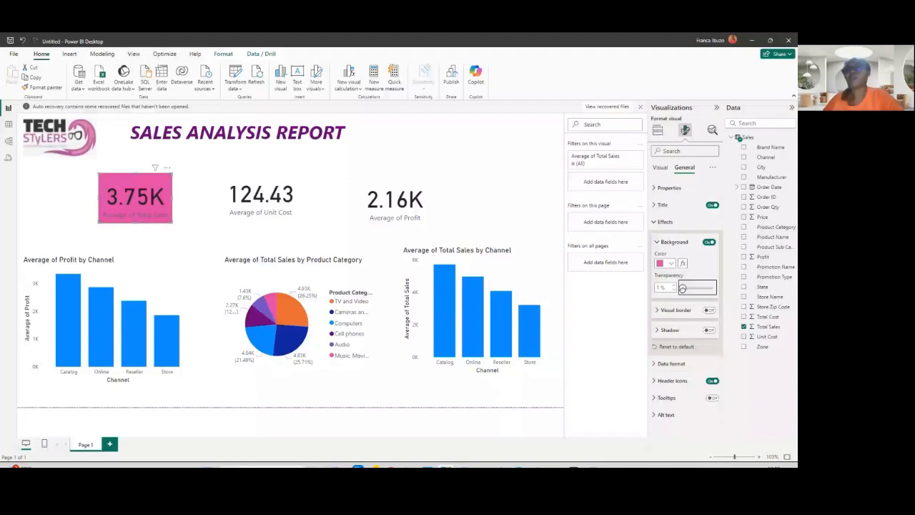
pyautogui.moveTo(683, 289); pyautogui.dragTo(702, 288)
# - Turn on the card's visual border, shadow and tooltips
pyautogui.click(708, 310)
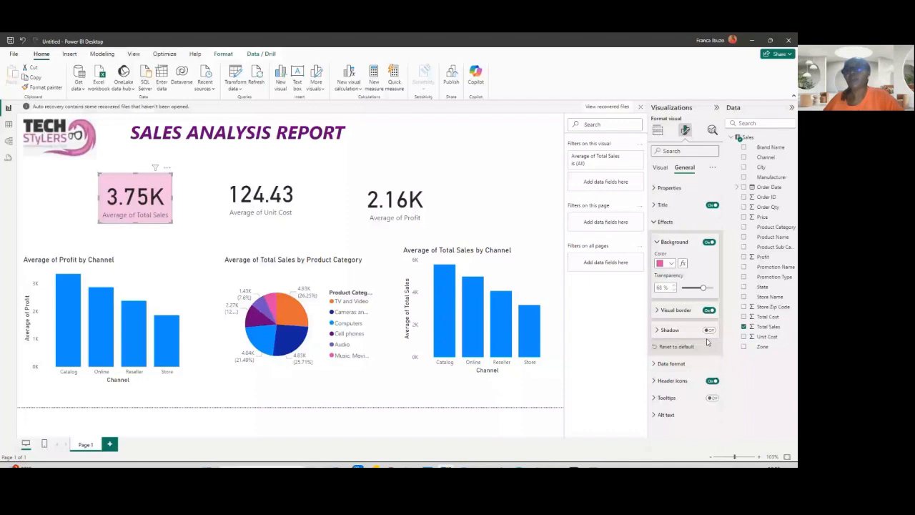
pyautogui.click(708, 330)
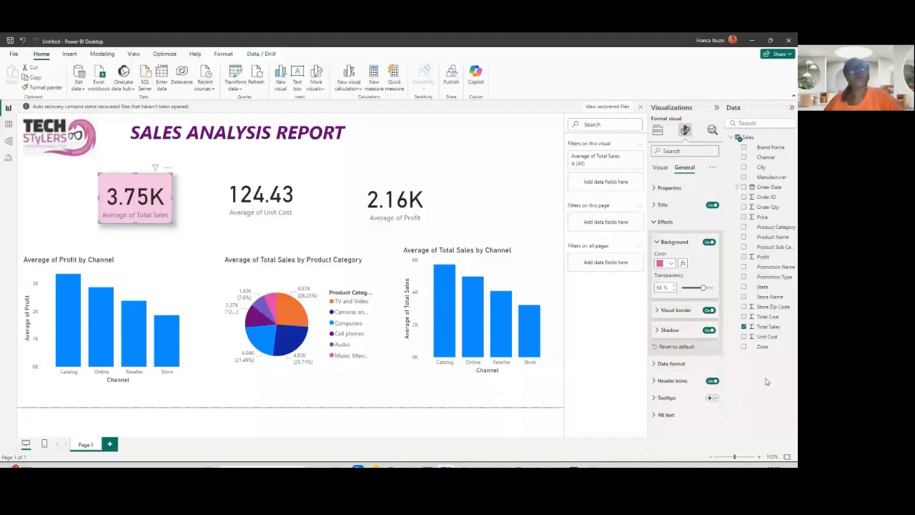
pyautogui.click(712, 398)
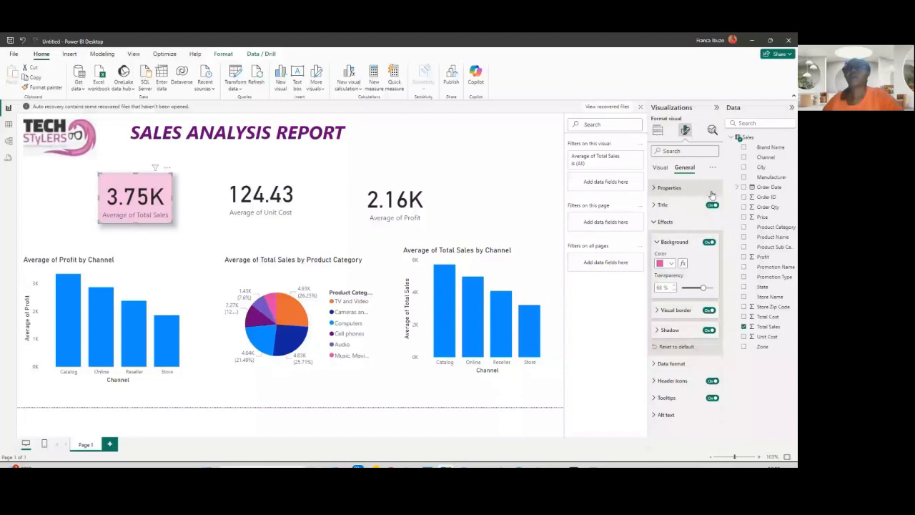
# - Expand and review the card's size and position properties
pyautogui.click(655, 189)
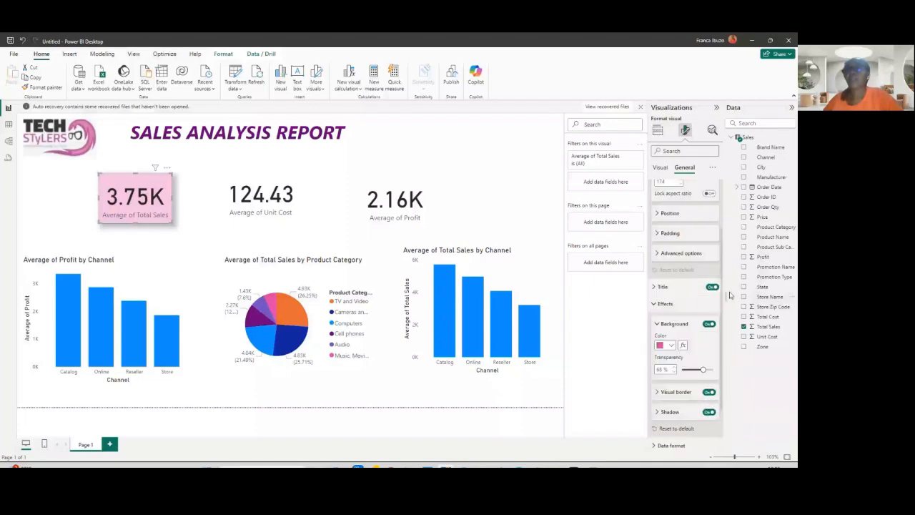
pyautogui.scroll(-1, 729, 293)
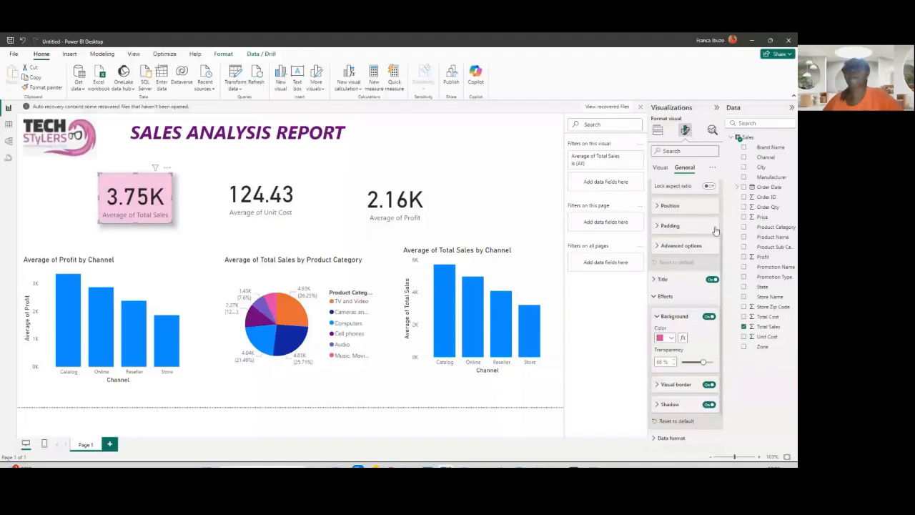
pyautogui.scroll(2, 721, 178)
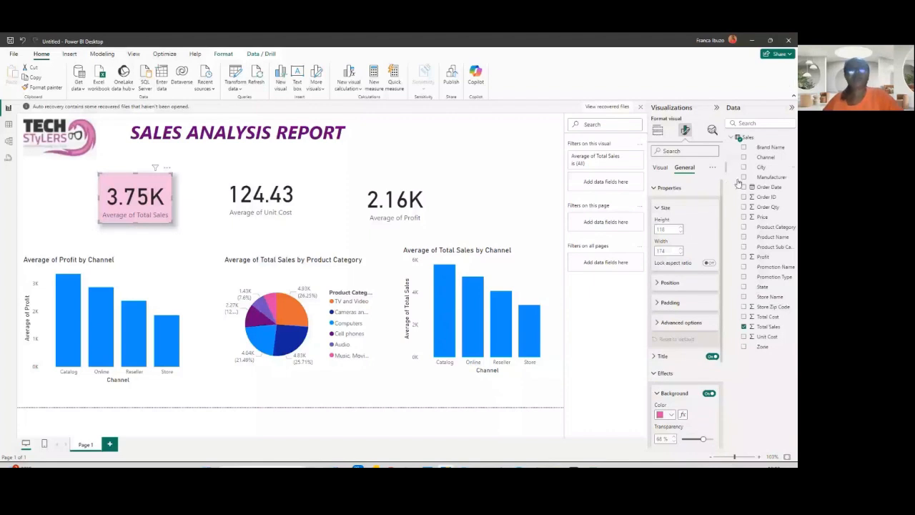
pyautogui.scroll(-1, 715, 193)
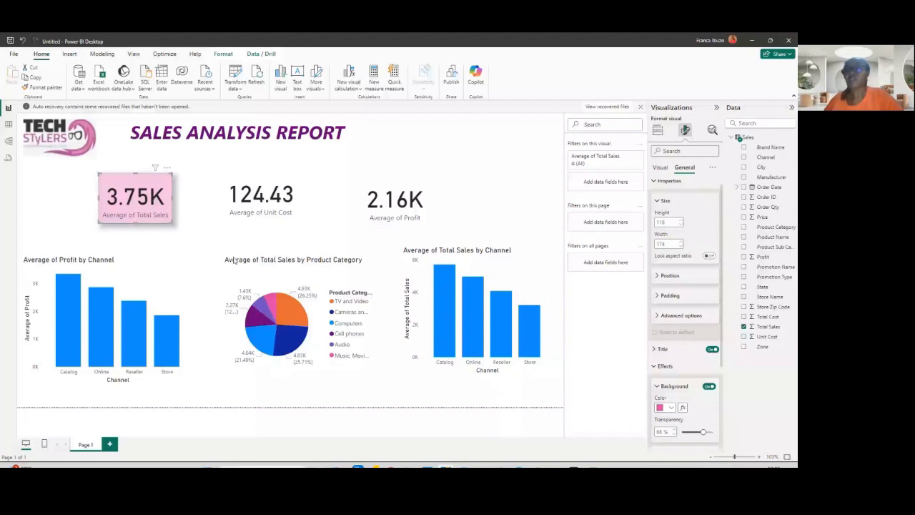
pyautogui.scroll(-3, 685, 333)
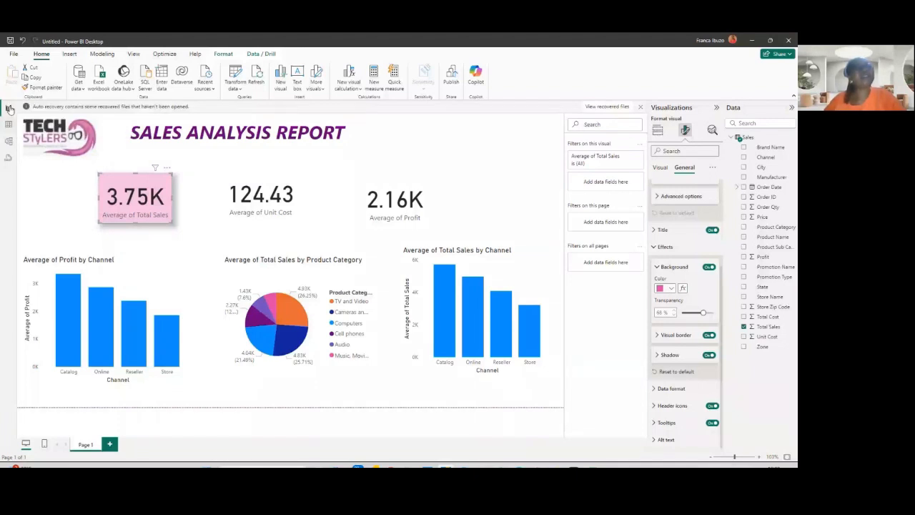
# - Nudge the Average of Total Sales card left and copy its formatting onto the Average of Unit Cost card with Format Painter
pyautogui.click(34, 87)
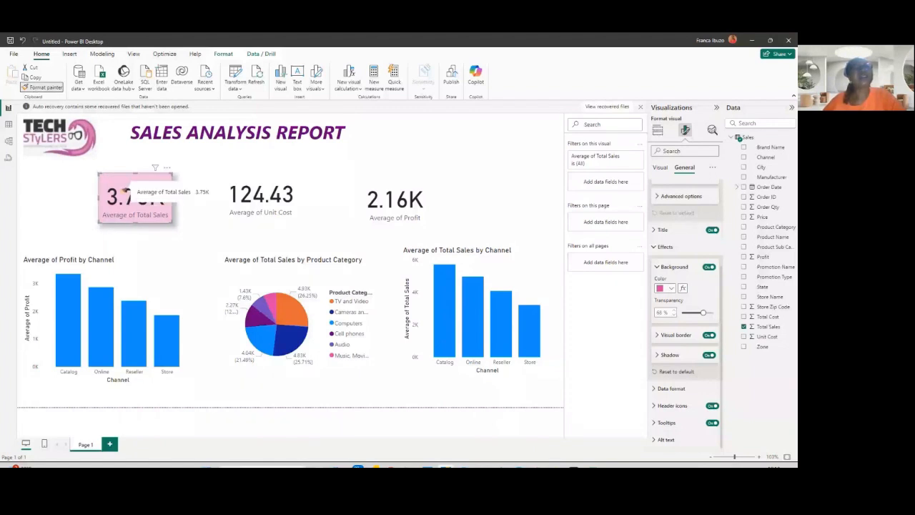
pyautogui.moveTo(164, 185); pyautogui.dragTo(176, 184)
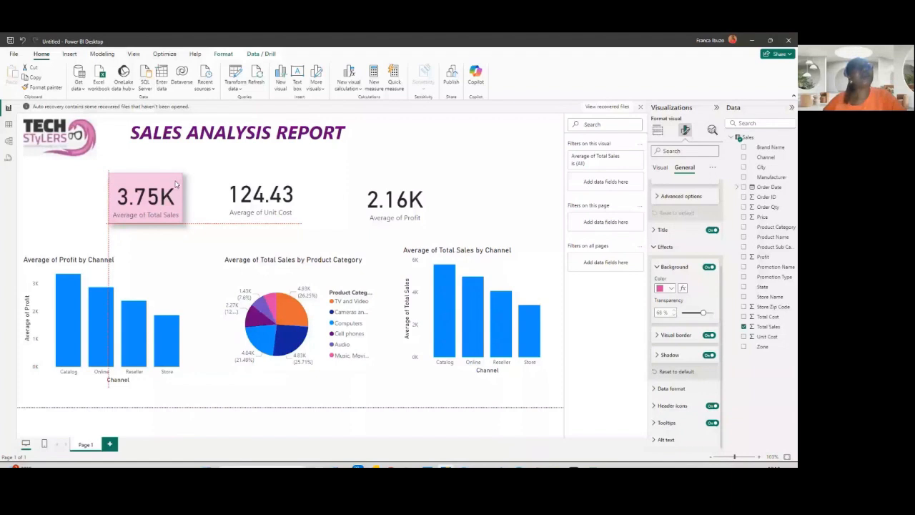
pyautogui.moveTo(175, 183); pyautogui.dragTo(150, 193)
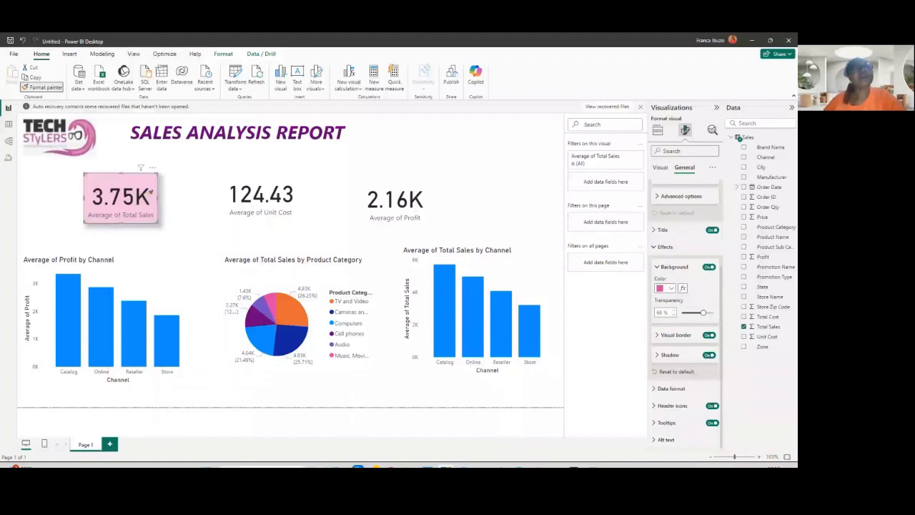
pyautogui.click(261, 195)
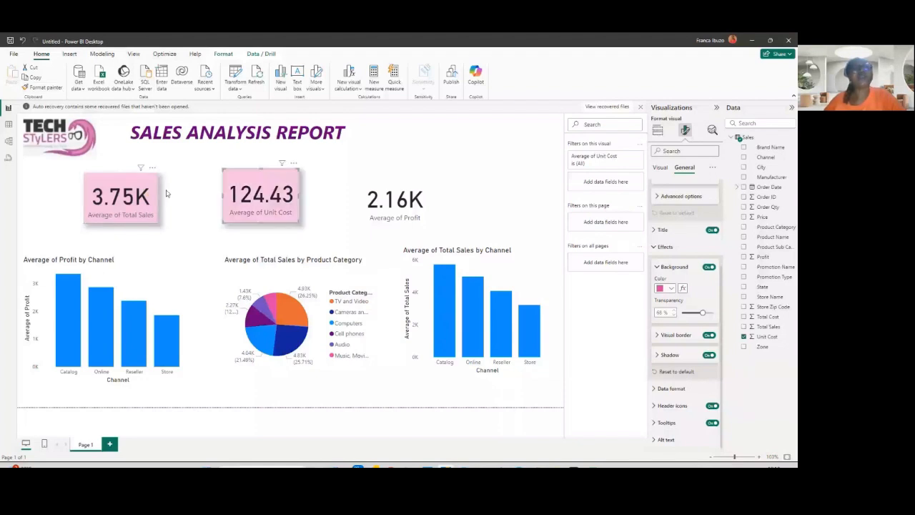
# - Move the Average of Total Sales card slightly right and paint its formatting onto the Average of Profit card
pyautogui.moveTo(157, 193); pyautogui.dragTo(177, 191)
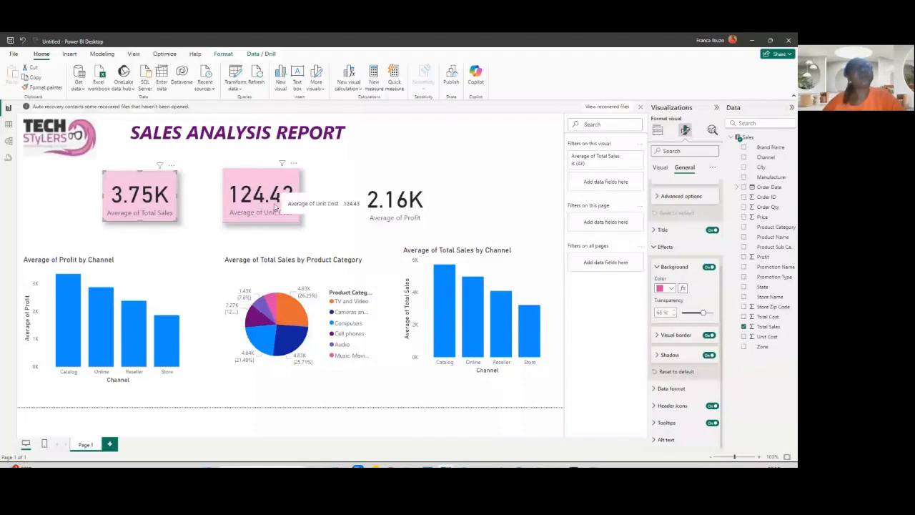
pyautogui.hotkey('ctrl', 'shift', 'c')
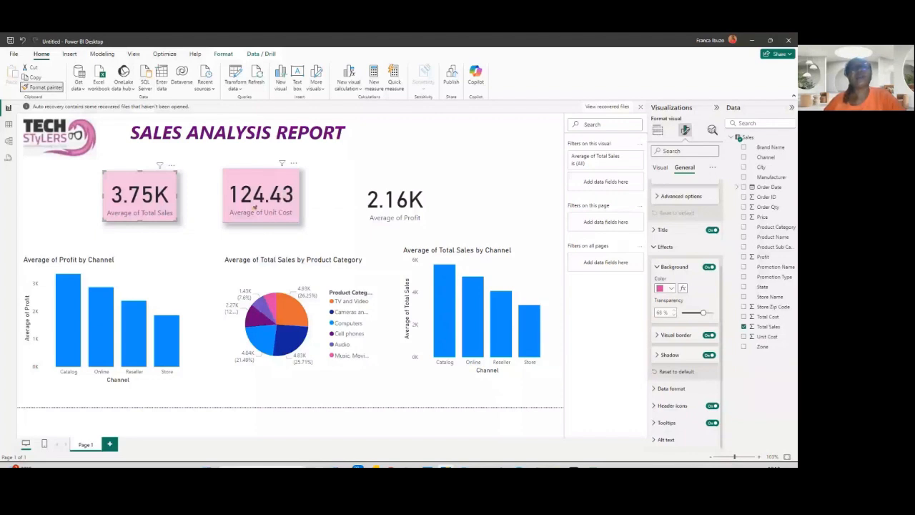
pyautogui.click(394, 234)
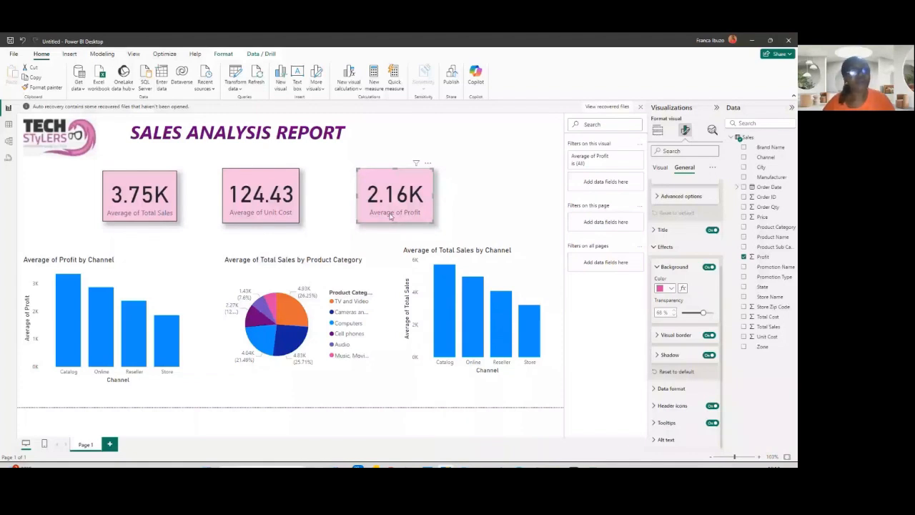
# - Add a new report page and insert a Q&A visual enlarged to fill most of the canvas
pyautogui.click(109, 444)
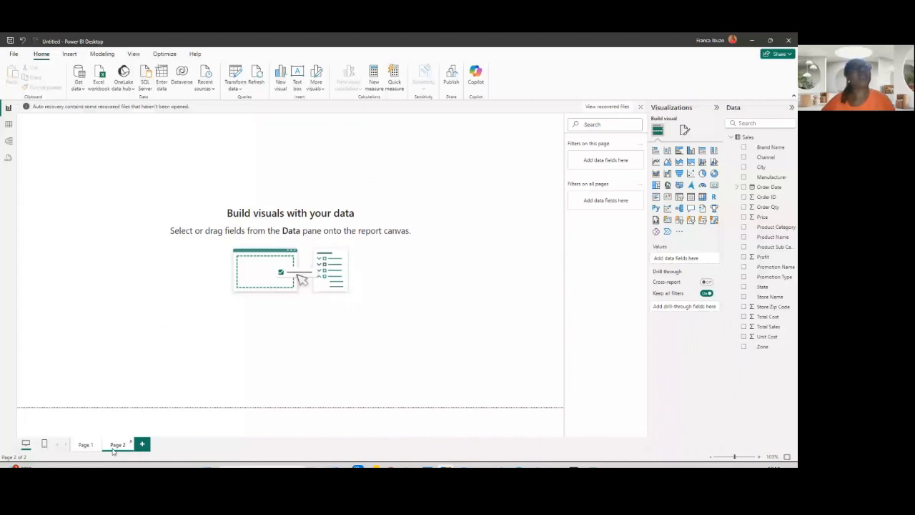
pyautogui.click(70, 54)
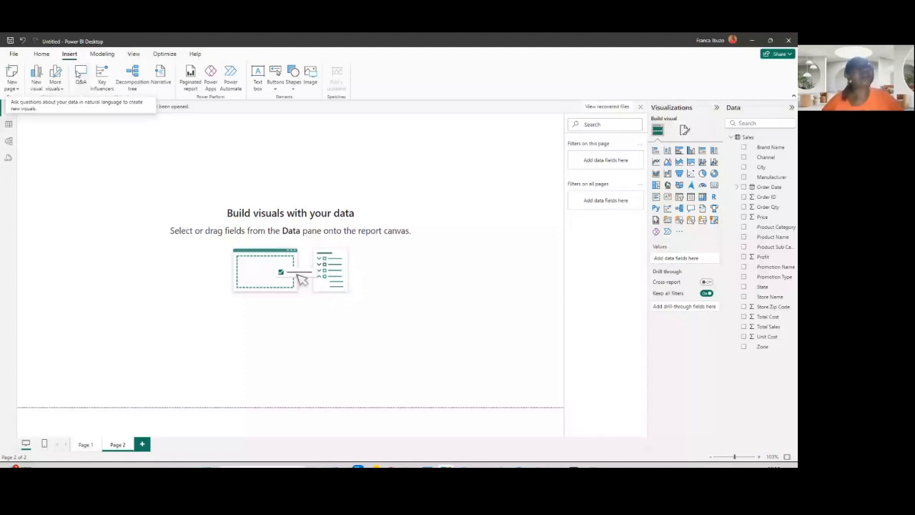
pyautogui.click(79, 74)
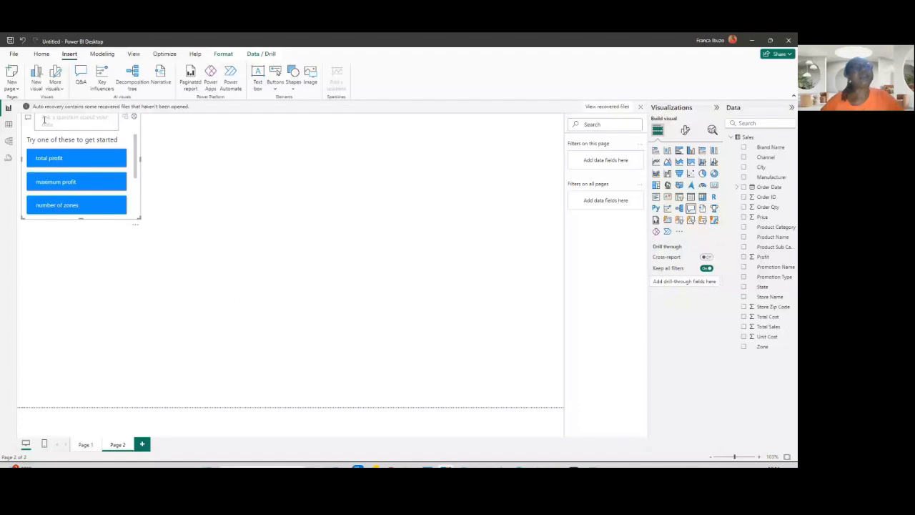
pyautogui.moveTo(141, 223); pyautogui.dragTo(165, 234)
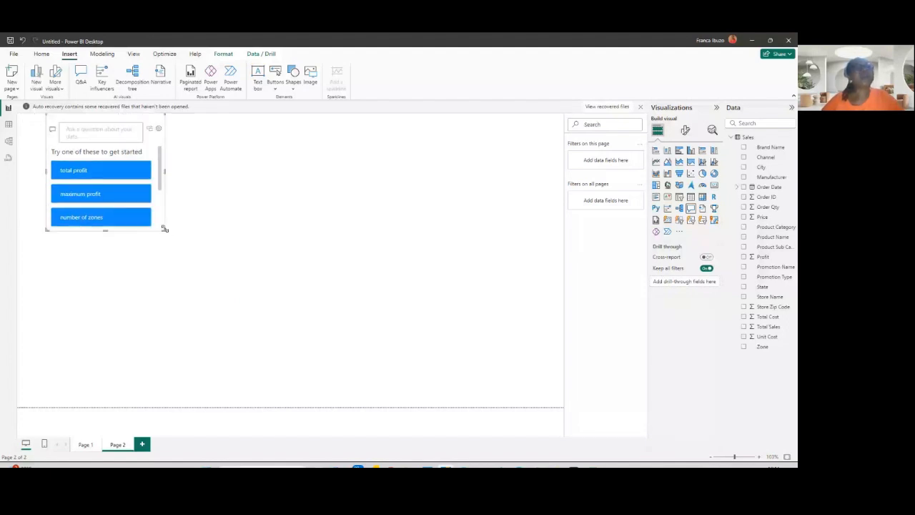
pyautogui.moveTo(164, 228); pyautogui.dragTo(428, 406)
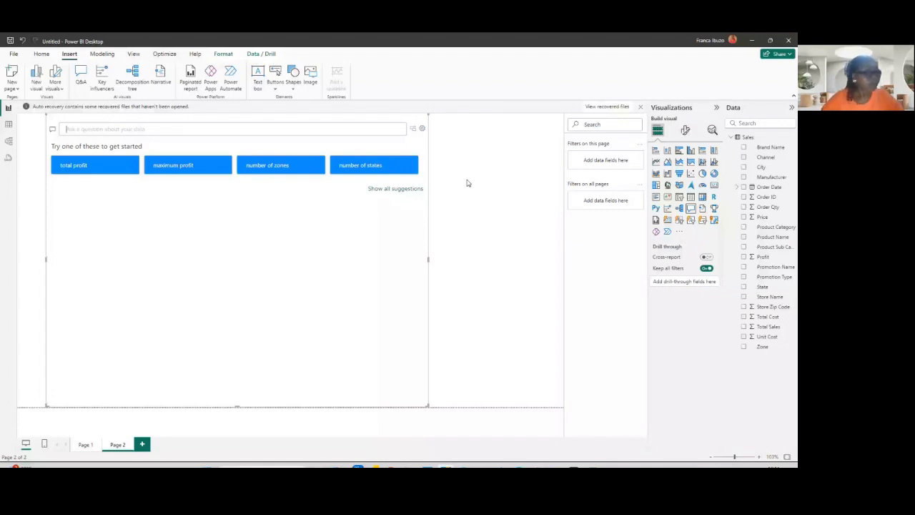
# - Ask the Q&A visual "total sales by channel as pie chart"
pyautogui.write('t')
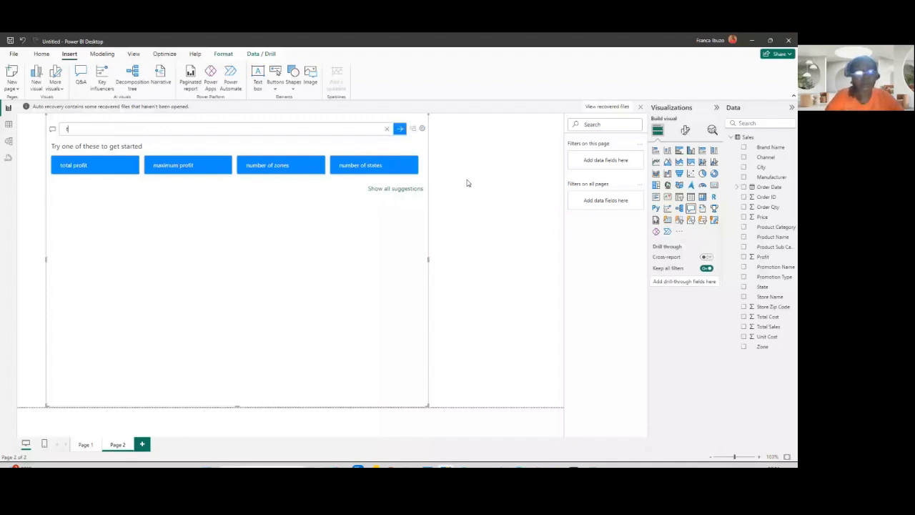
pyautogui.write('otal')
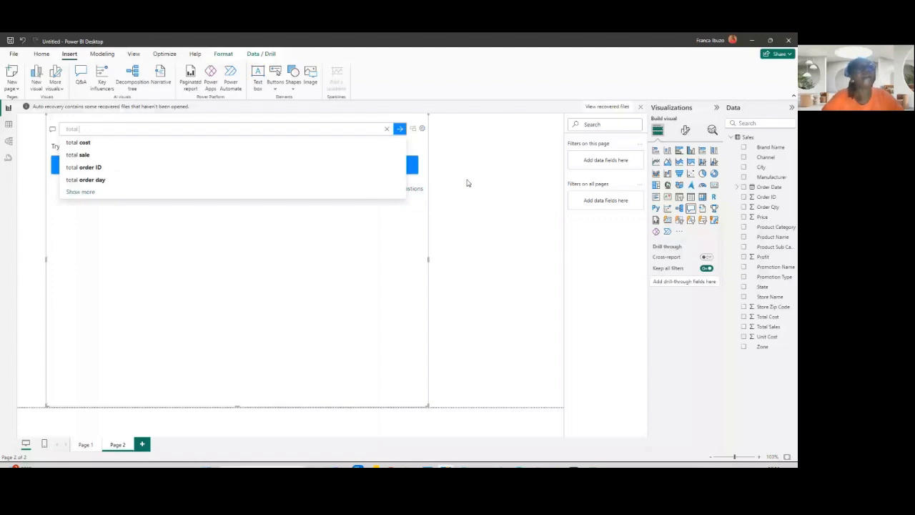
pyautogui.write(' sales')
pyautogui.moveTo(466, 178); pyautogui.dragTo(594, 229)
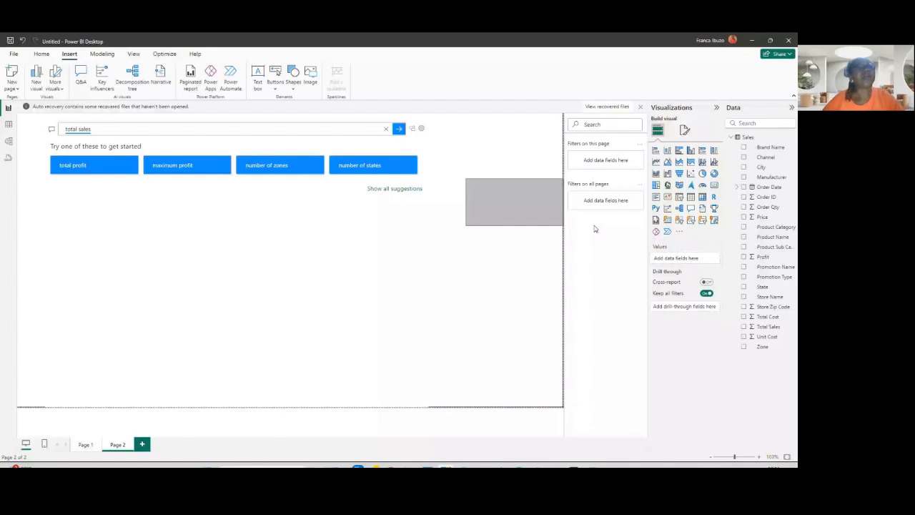
pyautogui.moveTo(594, 229); pyautogui.dragTo(595, 228)
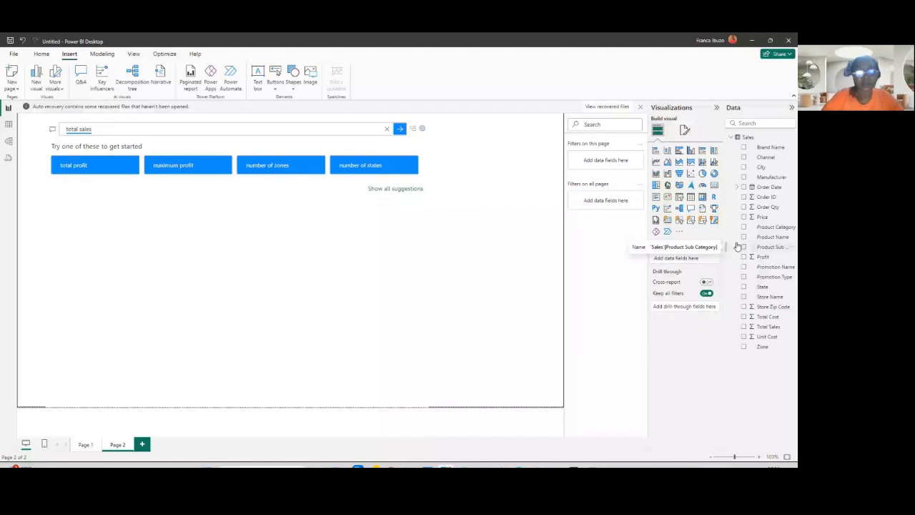
pyautogui.click(411, 147)
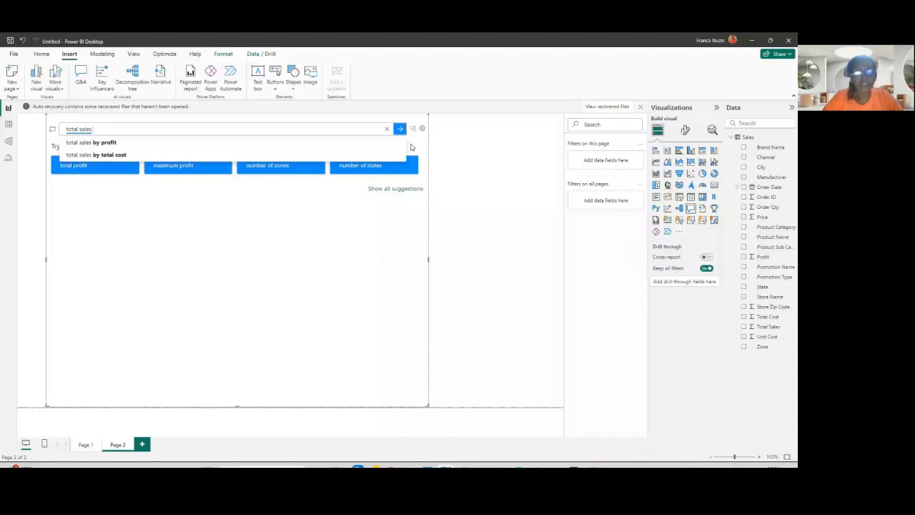
pyautogui.write('by')
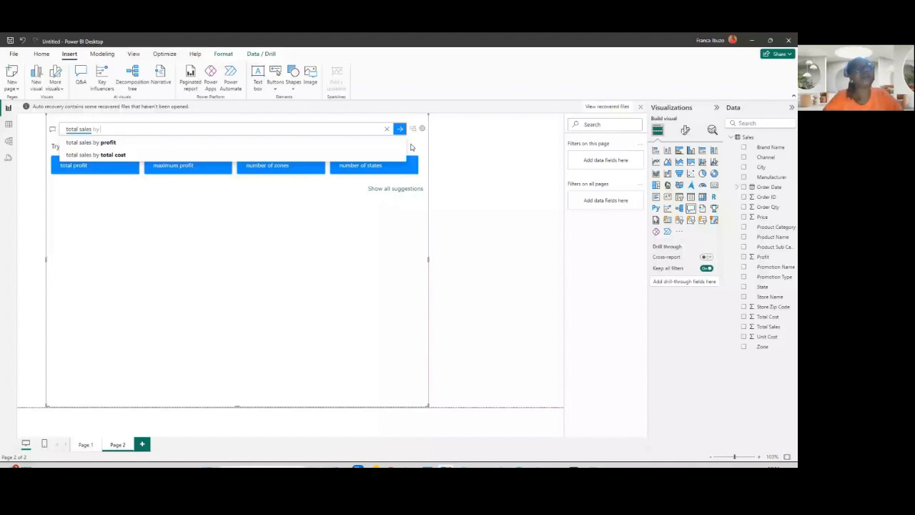
pyautogui.write('channel')
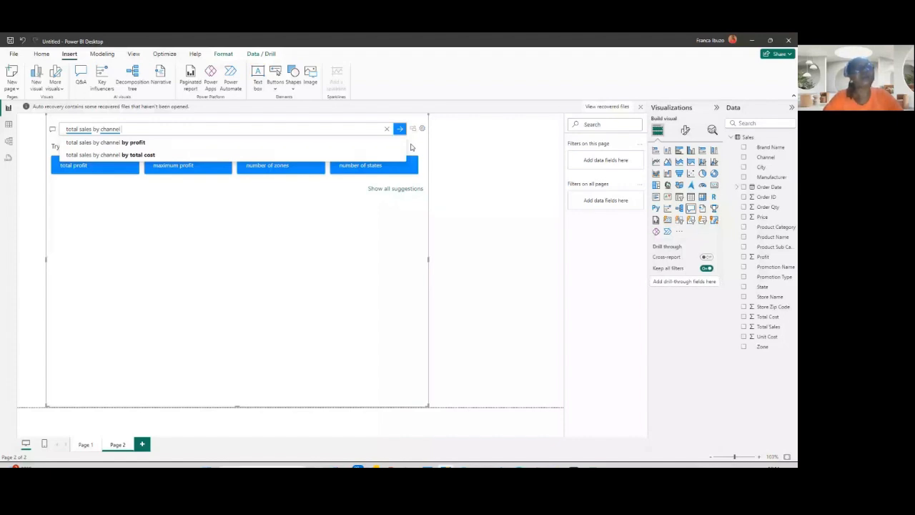
pyautogui.write(' as pe')
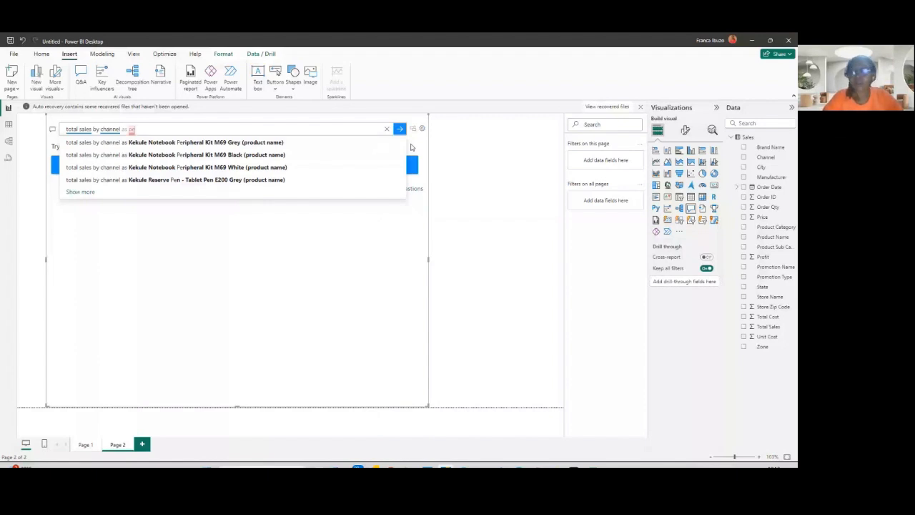
pyautogui.press('BackSpace')
pyautogui.write('ie chart')
pyautogui.press('Return')
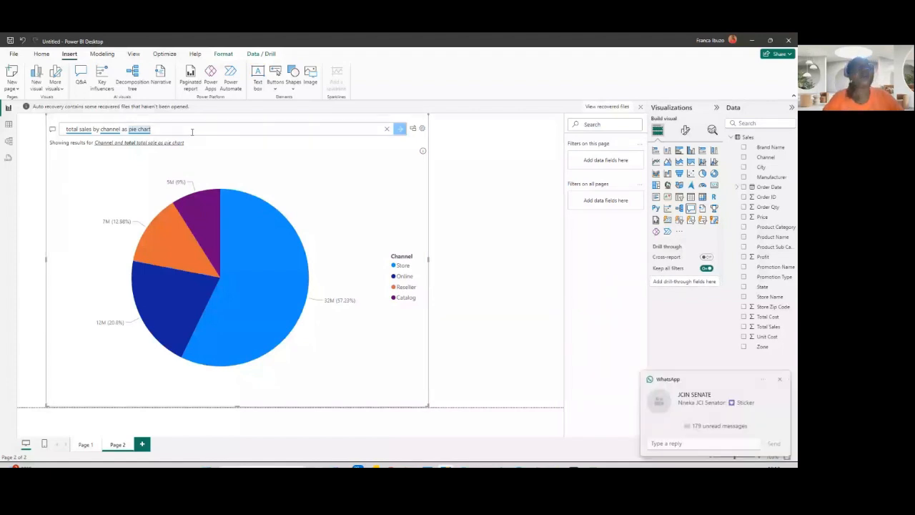
# - Replace the Q&A question with "Profit by channel"
pyautogui.press('BackSpace')
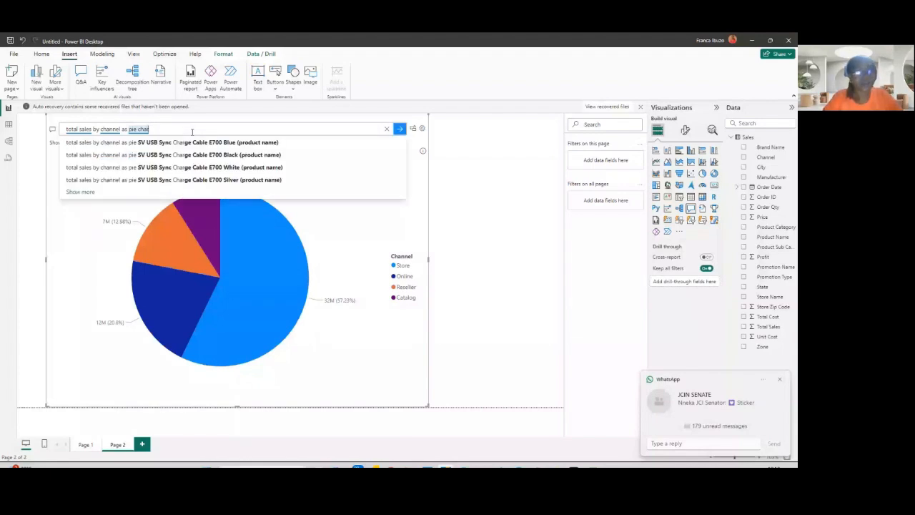
pyautogui.hotkey('ctrl', 'a')
pyautogui.write('p')
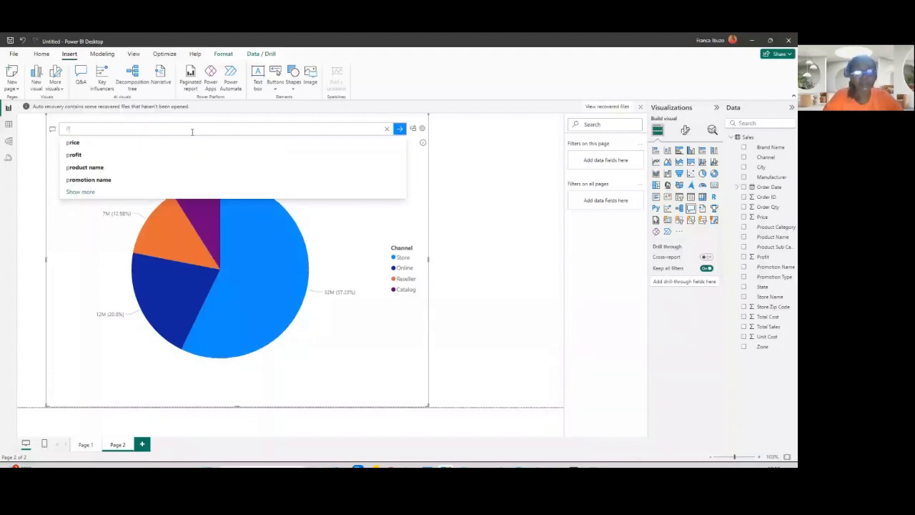
pyautogui.write('rofi by c')
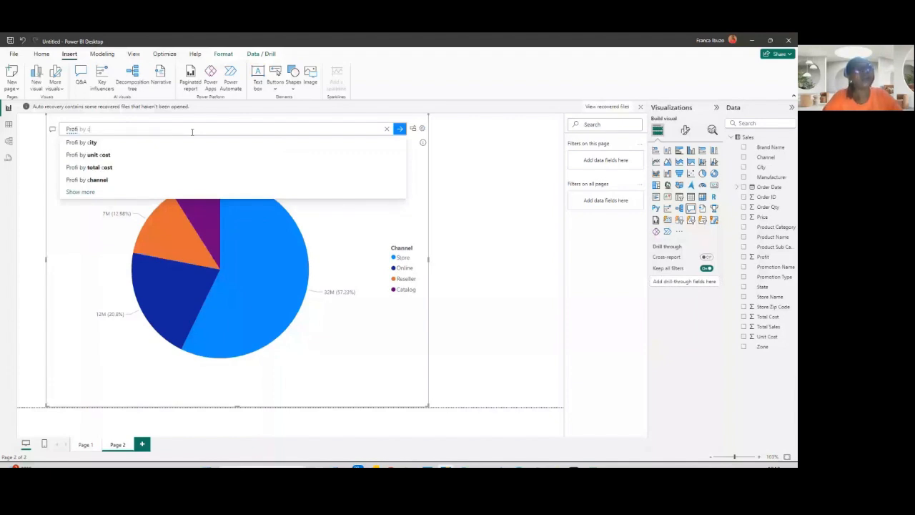
pyautogui.write('hannel')
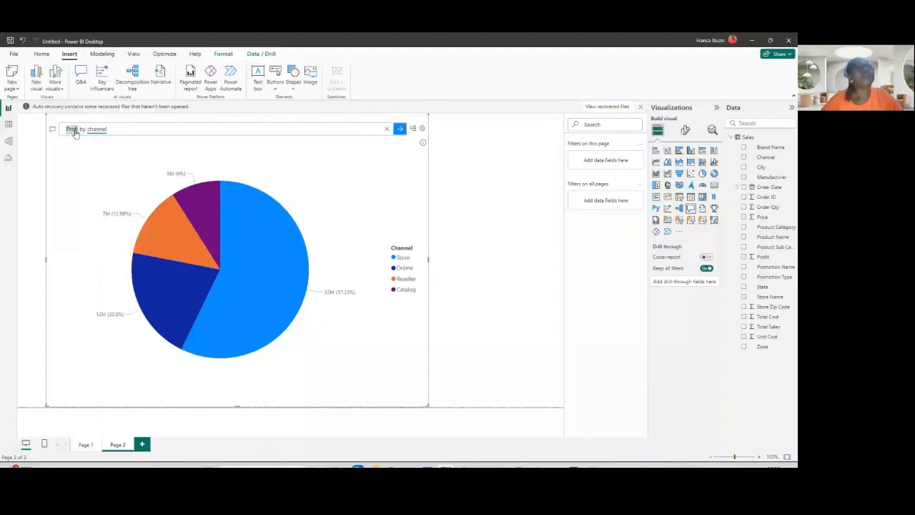
pyautogui.write('t')
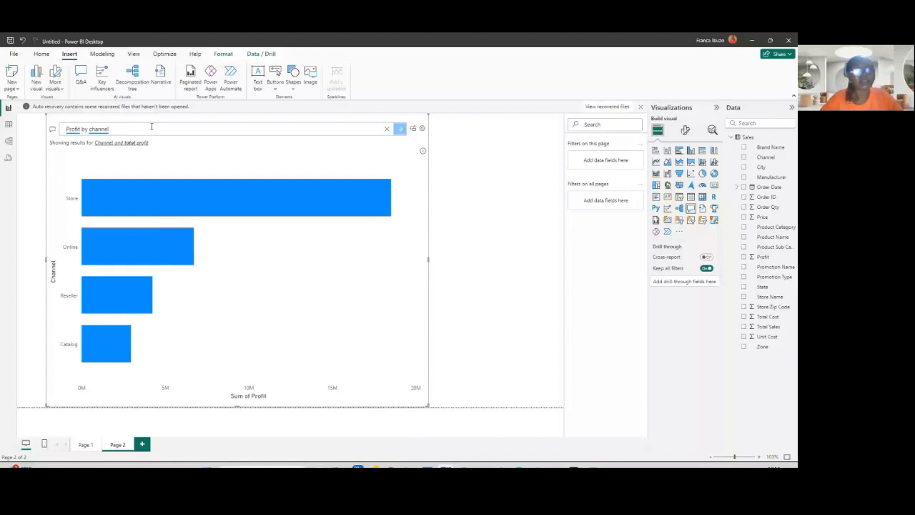
# - Show profit by channel as a pie chart, then switch the result to a table
pyautogui.write('as ')
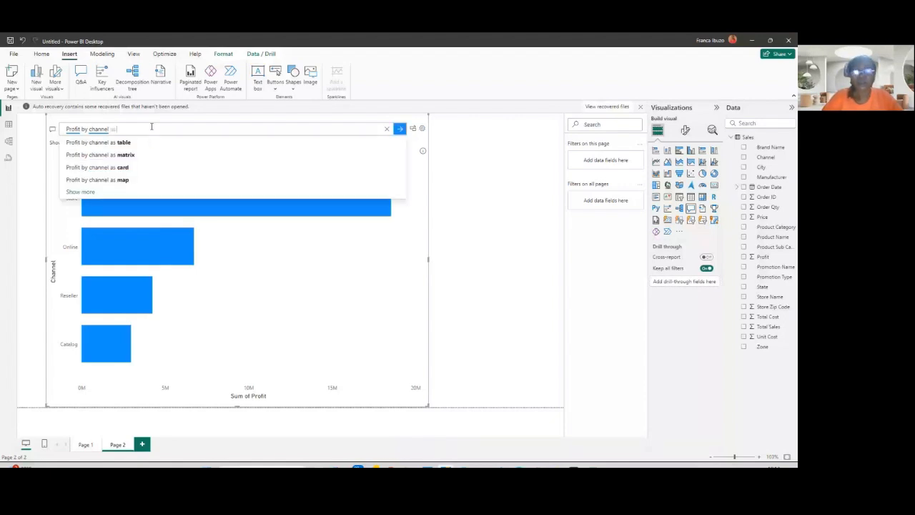
pyautogui.write('p')
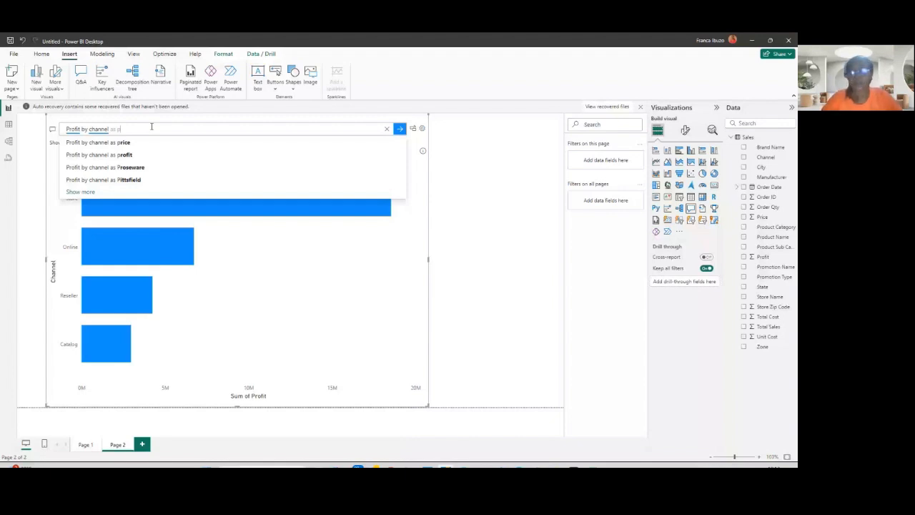
pyautogui.write('ie')
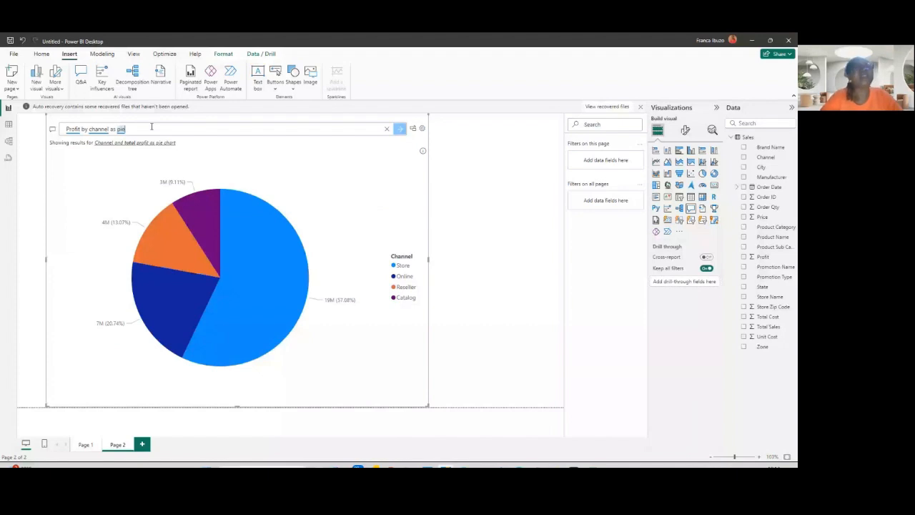
pyautogui.press('BackSpace')
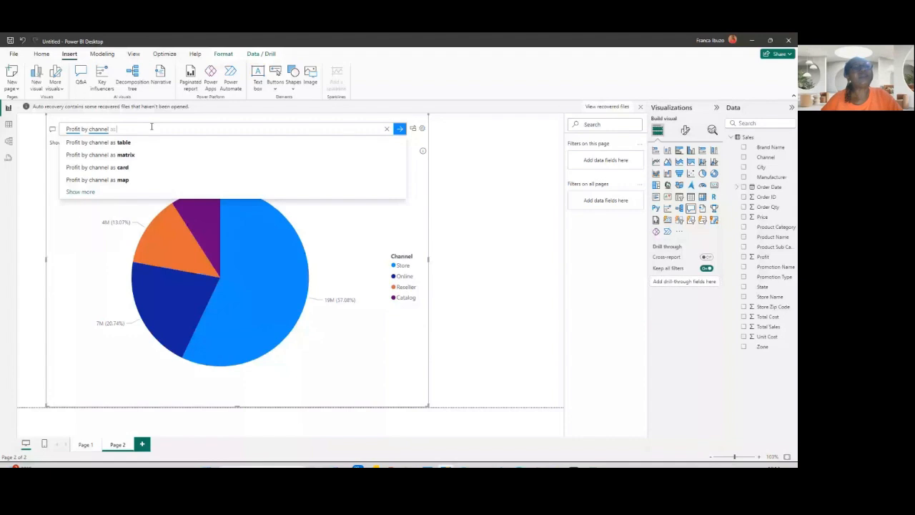
pyautogui.click(117, 143)
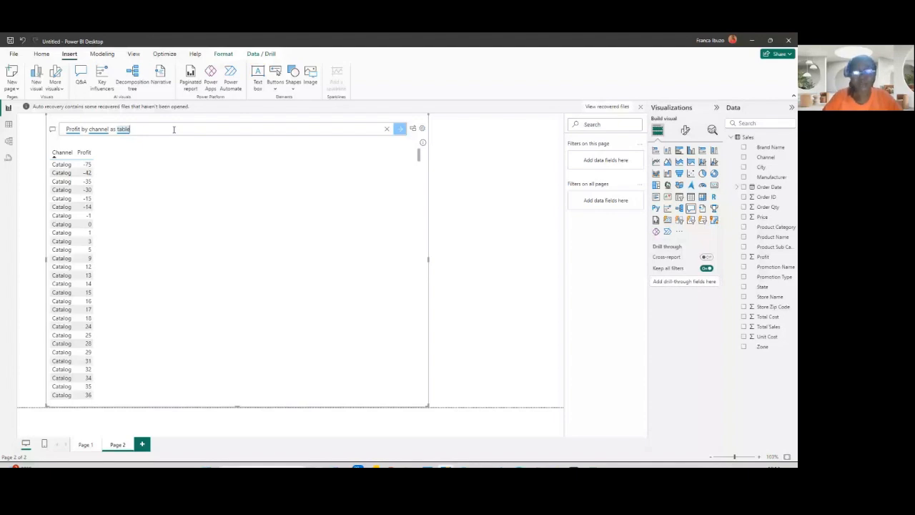
# - Ask for profit by channel as pie to display it as a pie chart again
pyautogui.write('p')
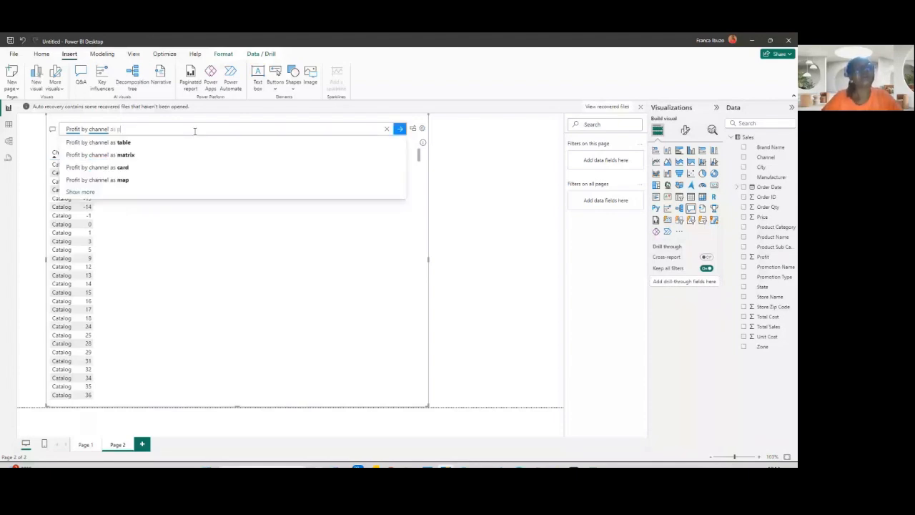
pyautogui.write('ie')
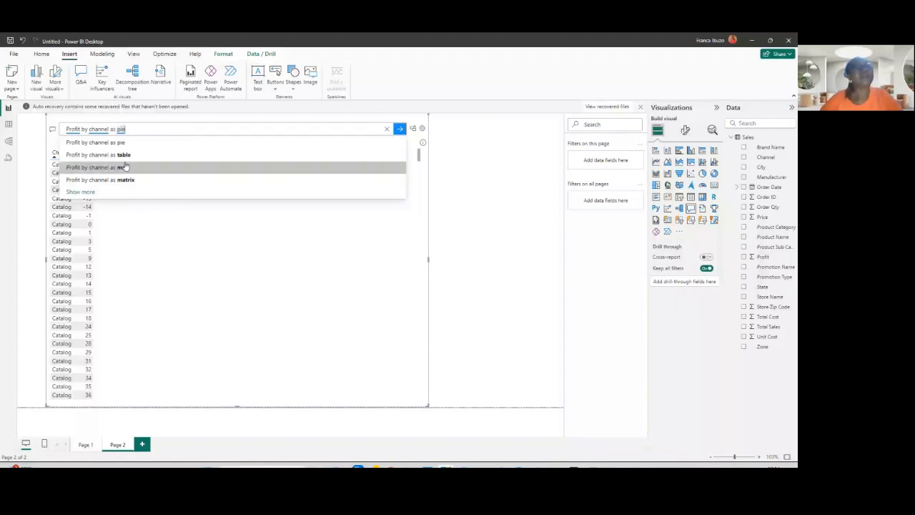
pyautogui.press('Return')
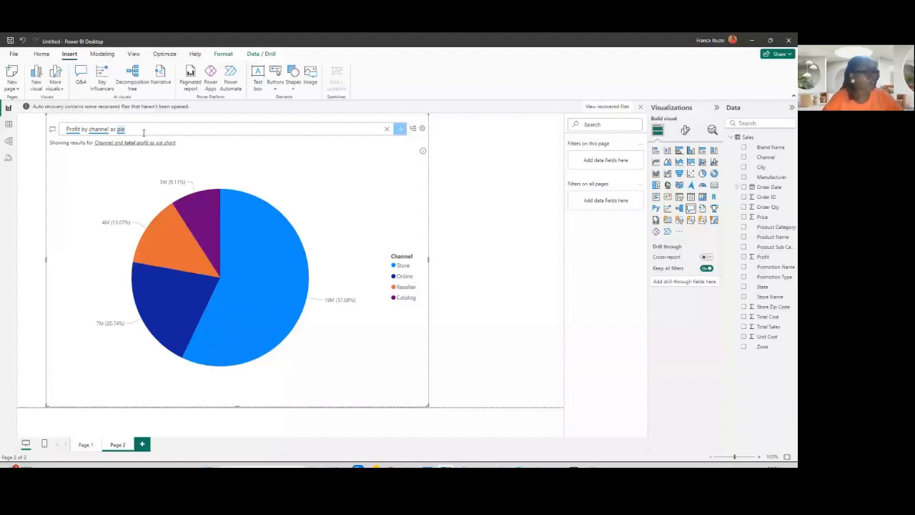
# - Clear the question from the Q&A box
pyautogui.press('BackSpace')
pyautogui.press('BackSpace')
pyautogui.press('BackSpace')
pyautogui.press('BackSpace')
pyautogui.press('BackSpace')
pyautogui.press('BackSpace')
pyautogui.press('BackSpace')
pyautogui.press('BackSpace')
pyautogui.press('BackSpace')
pyautogui.press('BackSpace')
pyautogui.press('BackSpace')
pyautogui.press('BackSpace')
pyautogui.press('BackSpace')
pyautogui.press('BackSpace')
pyautogui.press('BackSpace')
pyautogui.press('BackSpace')
pyautogui.press('BackSpace')
pyautogui.press('BackSpace')
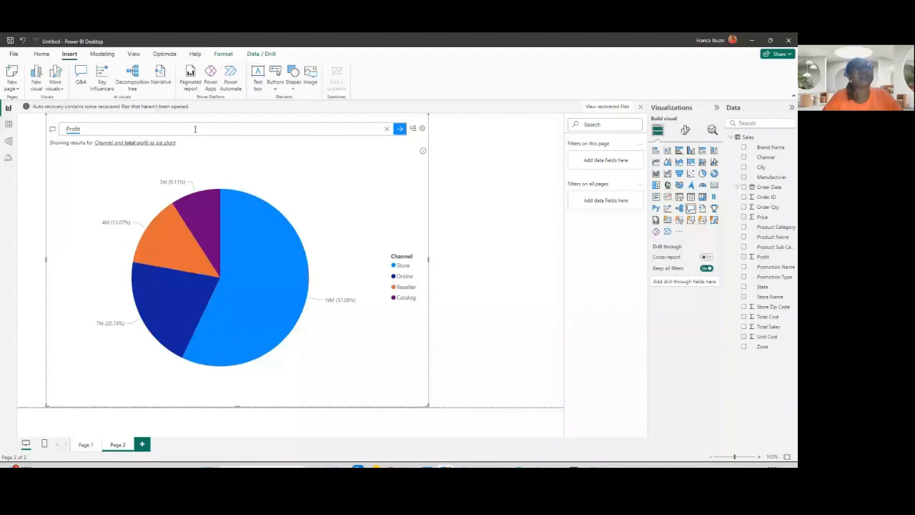
pyautogui.press('BackSpace')
pyautogui.press('BackSpace')
pyautogui.press('BackSpace')
pyautogui.press('BackSpace')
pyautogui.press('BackSpace')
pyautogui.press('BackSpace')
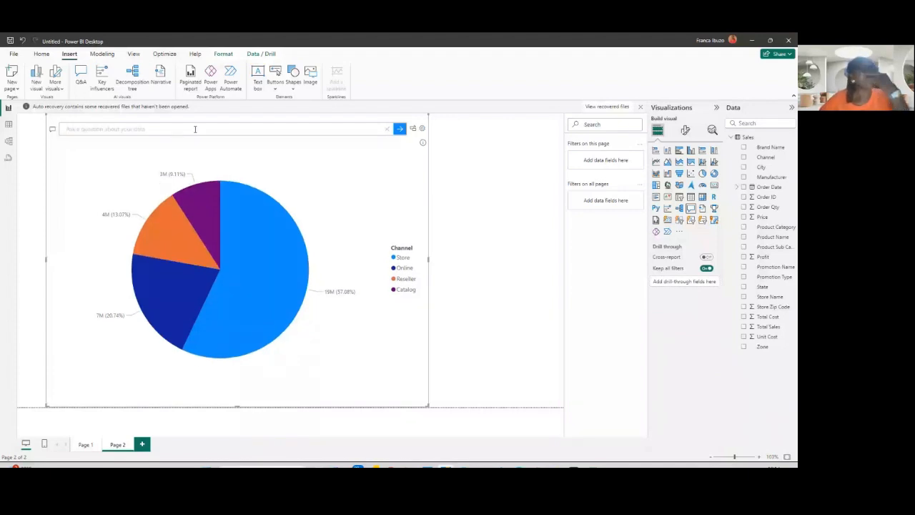
# - Inspect the Sales table in Data view, then return to the report page
pyautogui.click(9, 124)
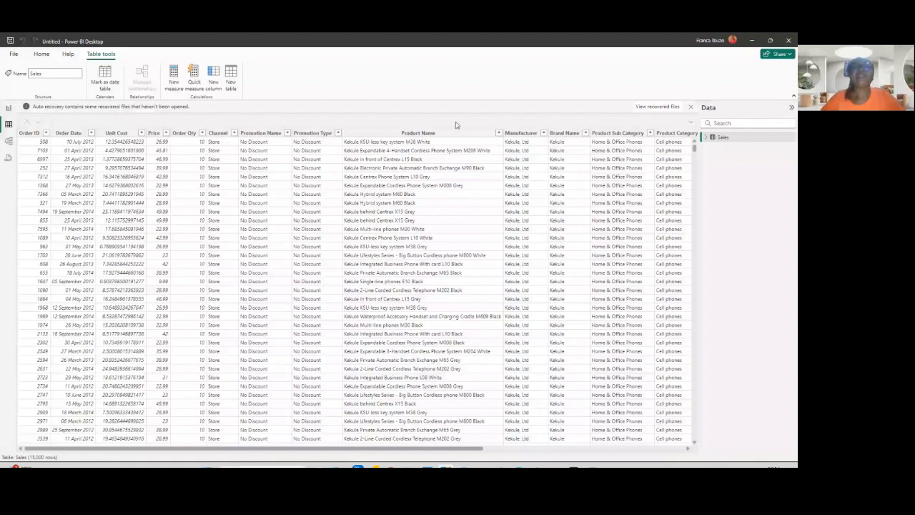
pyautogui.click(426, 132)
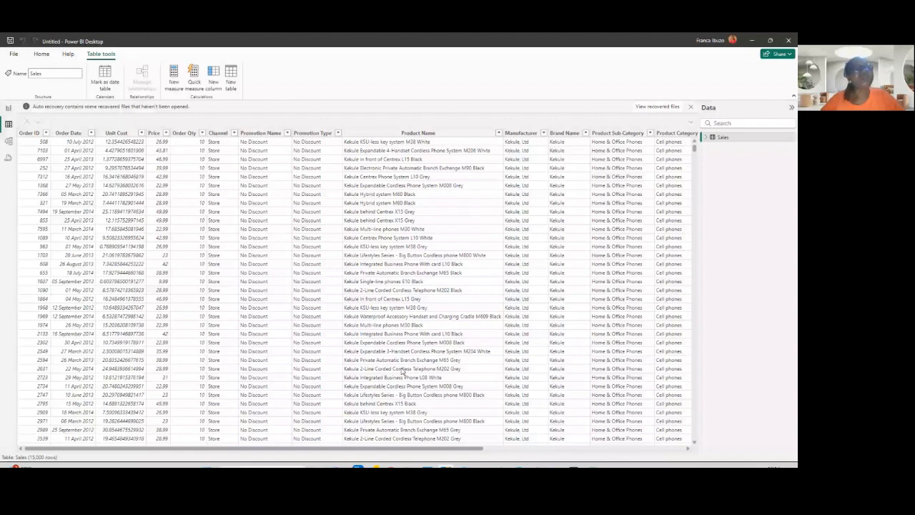
pyautogui.click(8, 107)
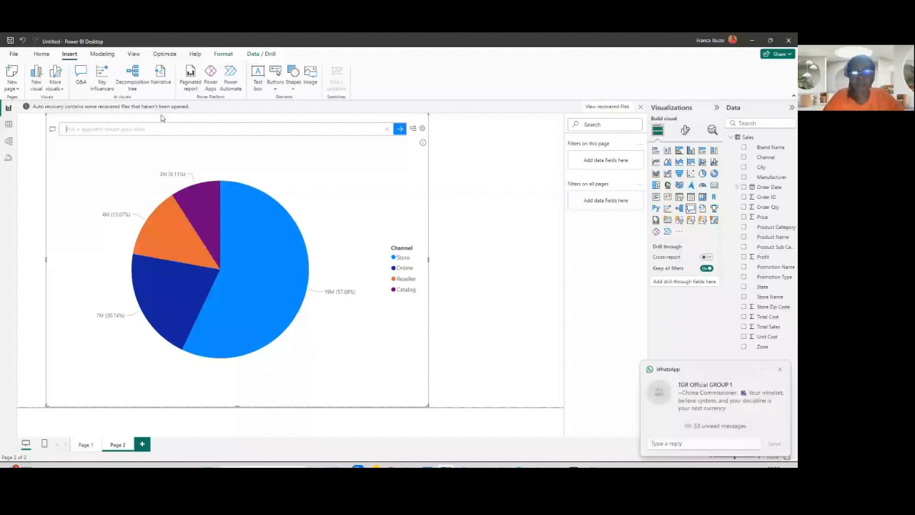
# - Ask the Q&A visual "Top 5 products by profit"
pyautogui.write('Top')
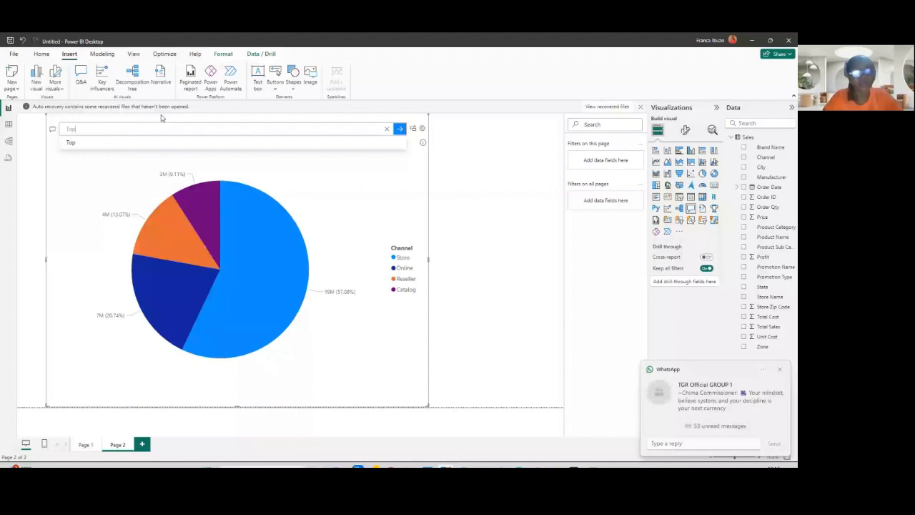
pyautogui.write(' 5 s')
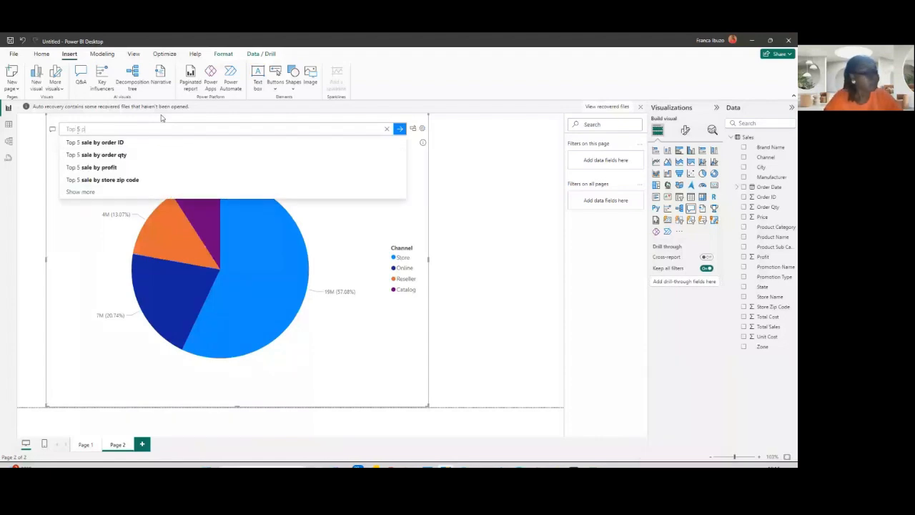
pyautogui.press('BackSpace')
pyautogui.write('pr')
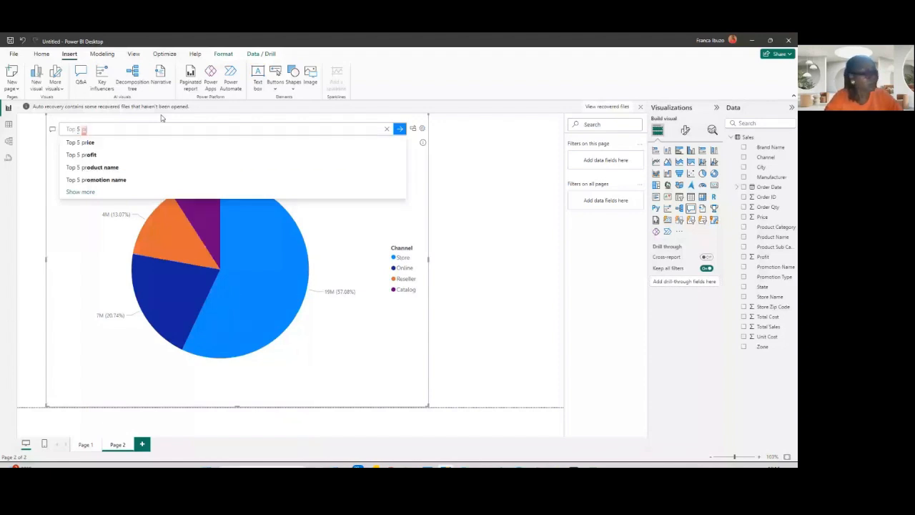
pyautogui.write('oducts b')
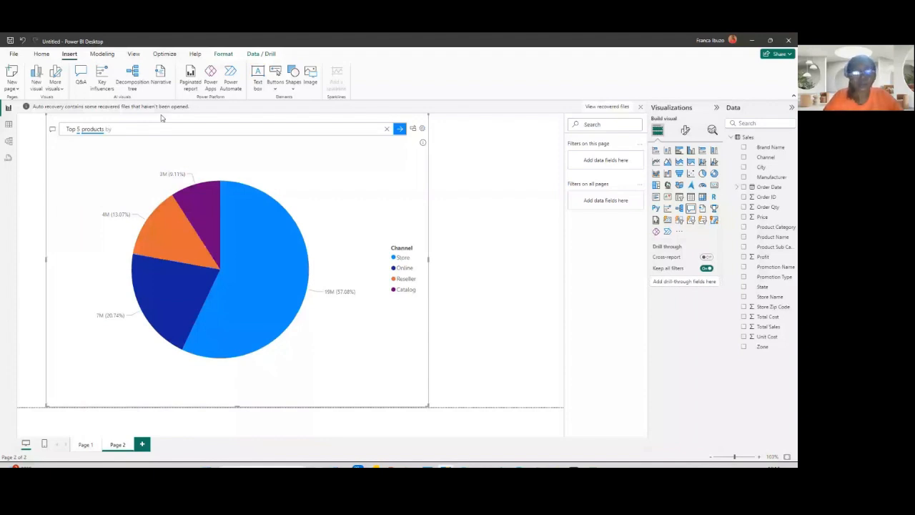
pyautogui.write('y')
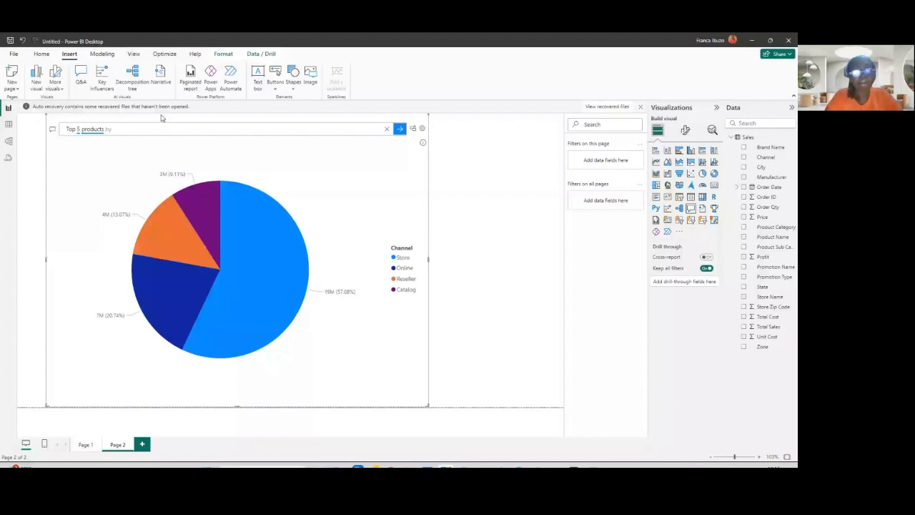
pyautogui.write(' prof')
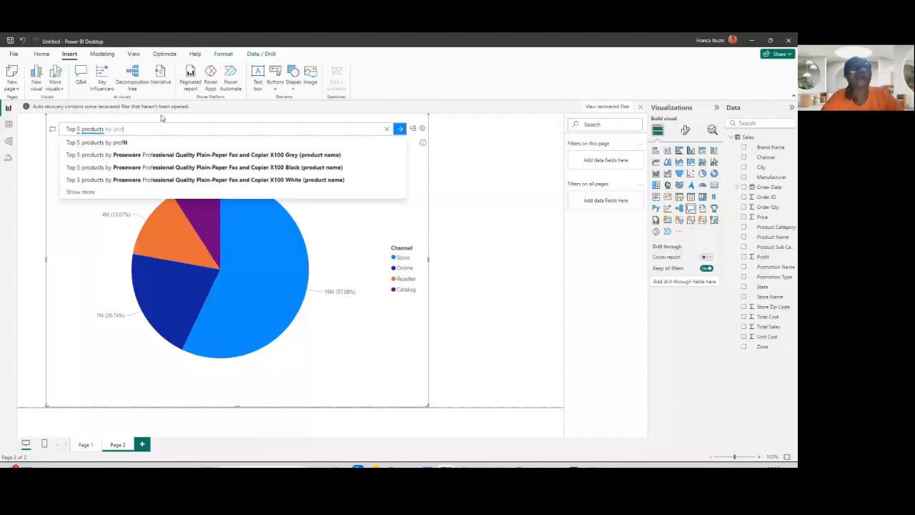
pyautogui.write('it')
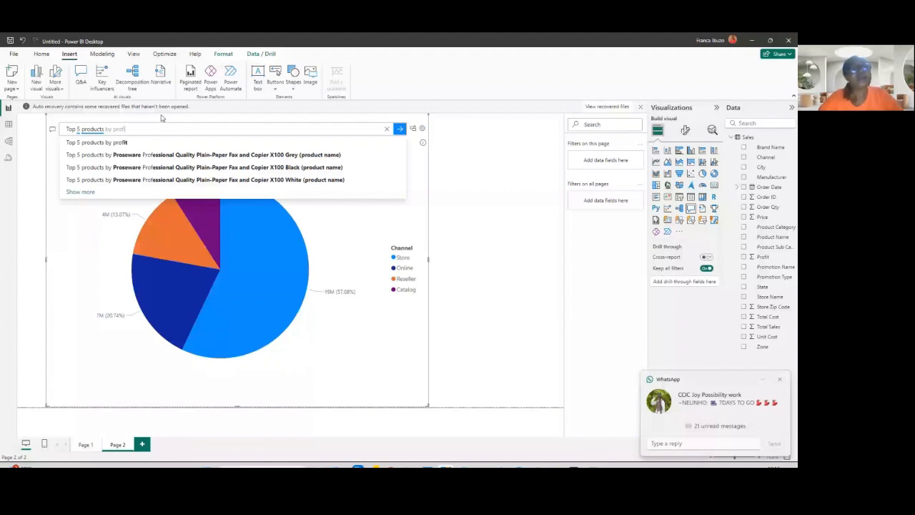
pyautogui.press('Return')
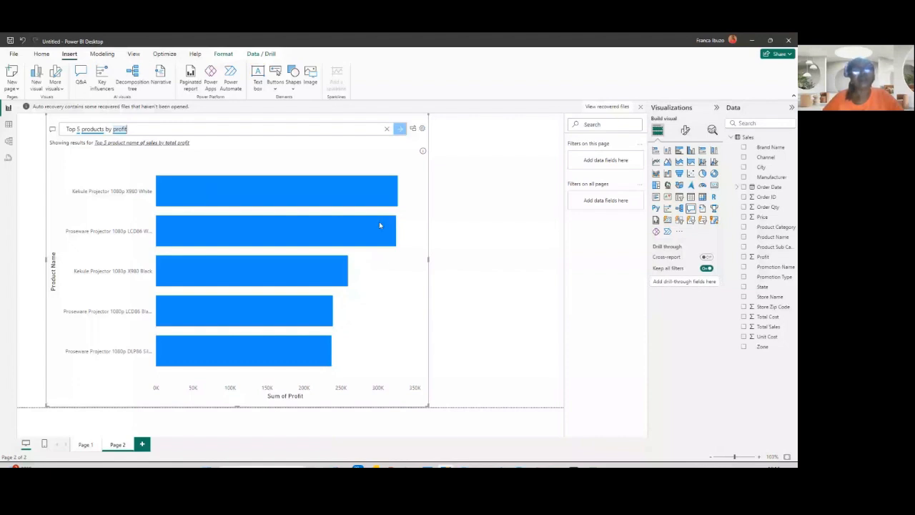
# - Examine the profit tooltips of the top product bars
pyautogui.moveTo(393, 195)
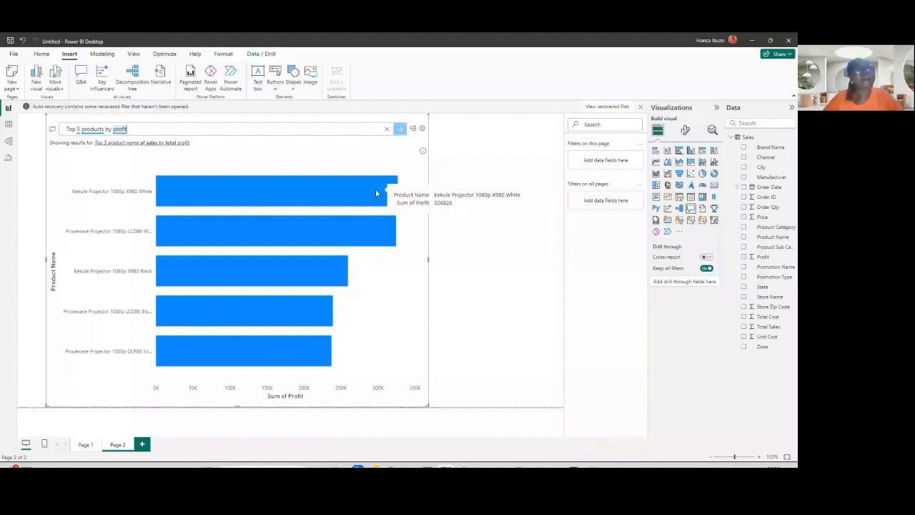
pyautogui.moveTo(231, 223)
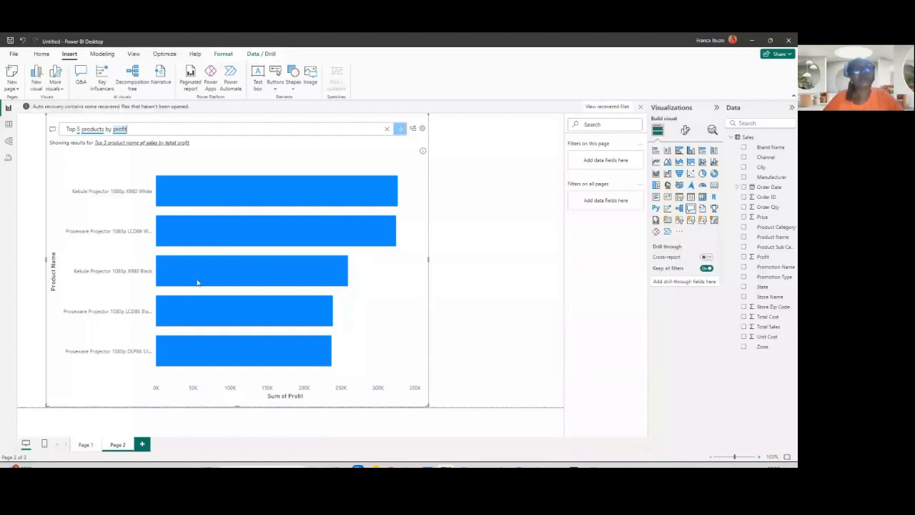
pyautogui.moveTo(191, 269)
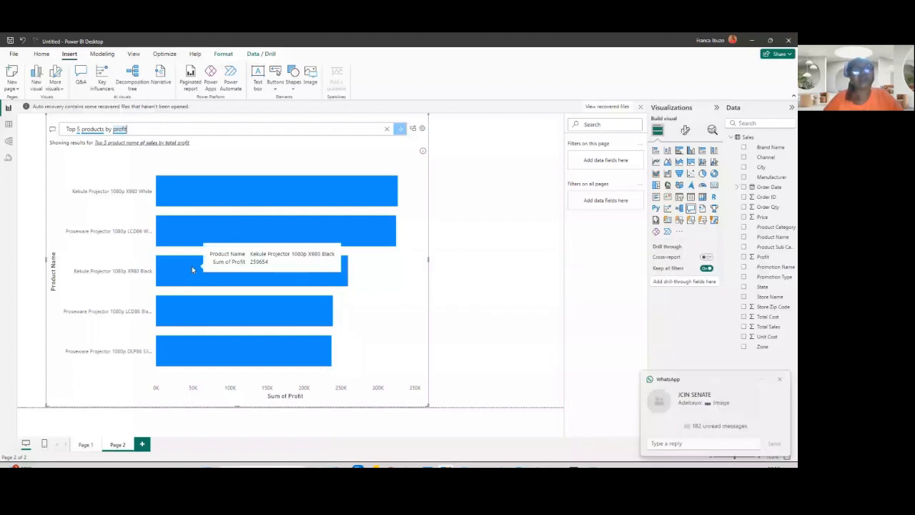
pyautogui.moveTo(209, 361)
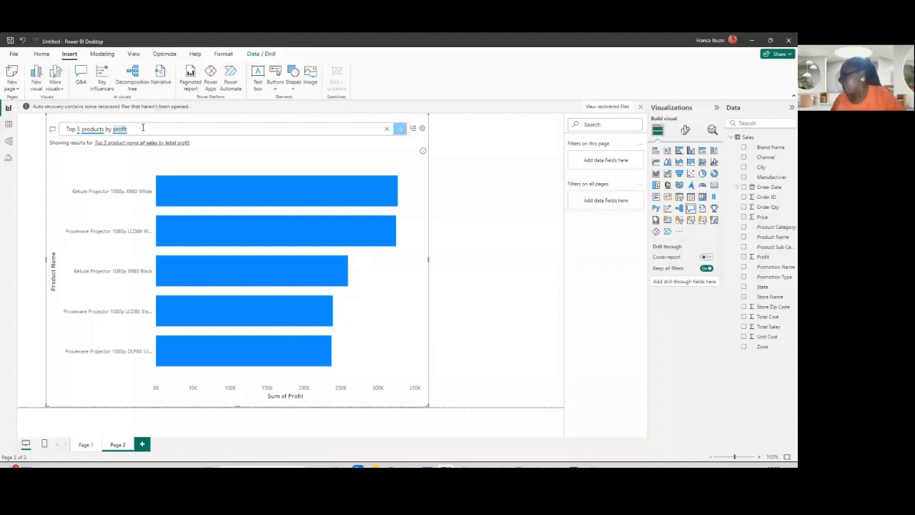
# - Rewrite the Q&A question as "Top 5 products by total sales" and submit it
pyautogui.hotkey('ctrl', 'BackSpace')
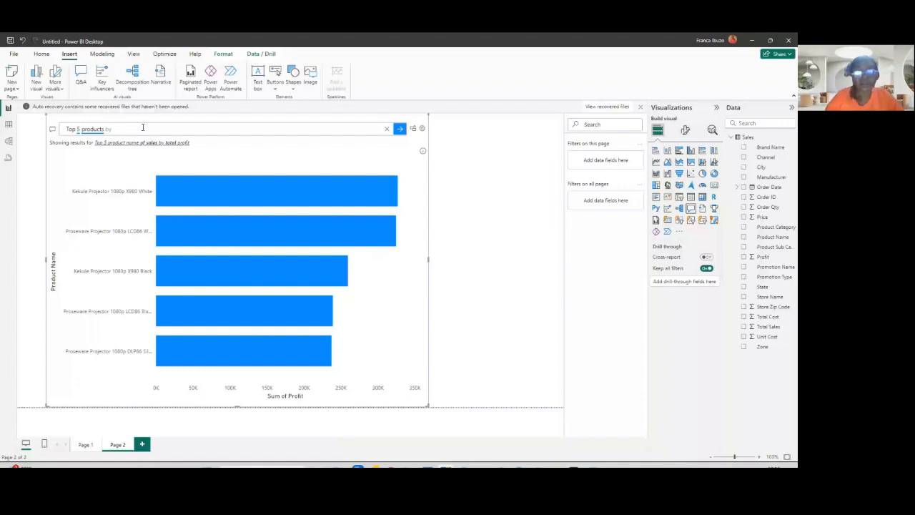
pyautogui.write('to')
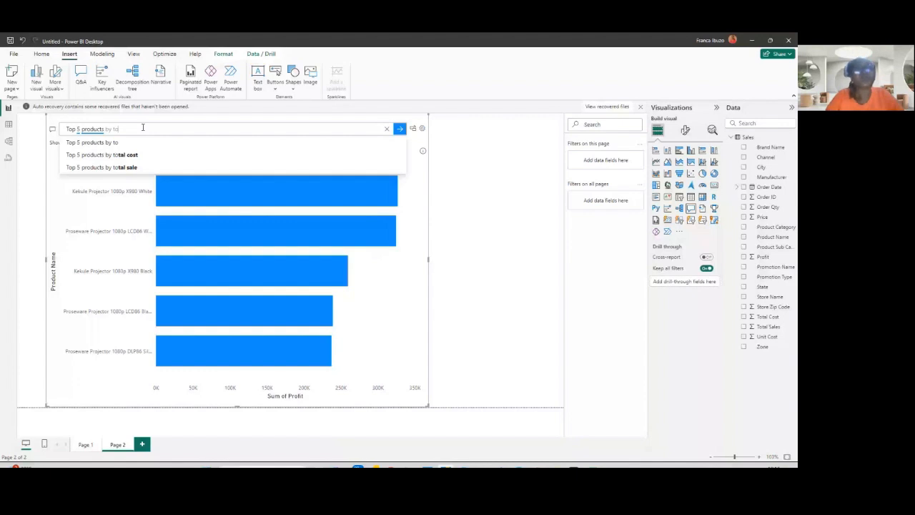
pyautogui.write('tals')
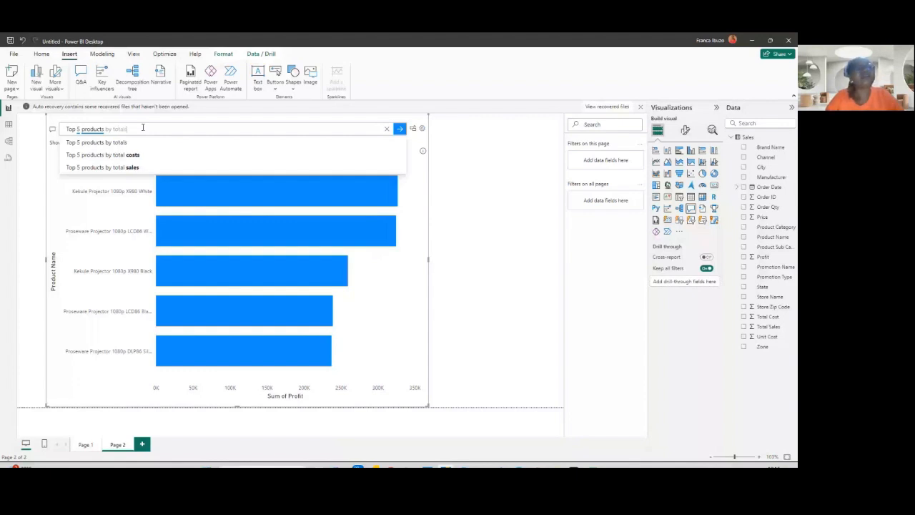
pyautogui.press('BackSpace')
pyautogui.write('sa')
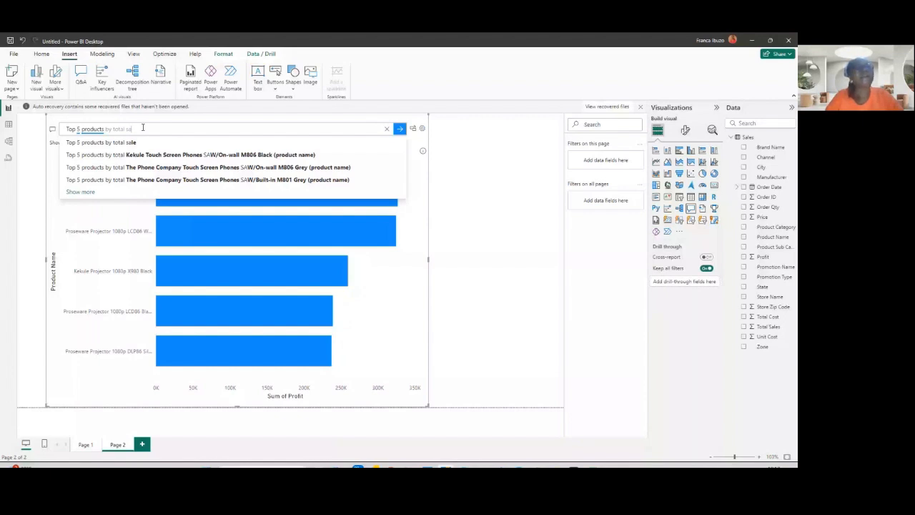
pyautogui.write('les')
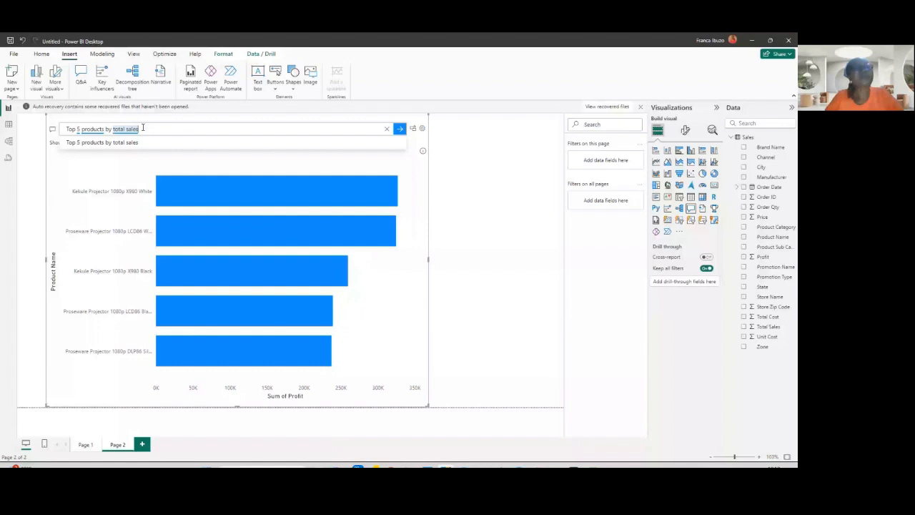
pyautogui.press('Return')
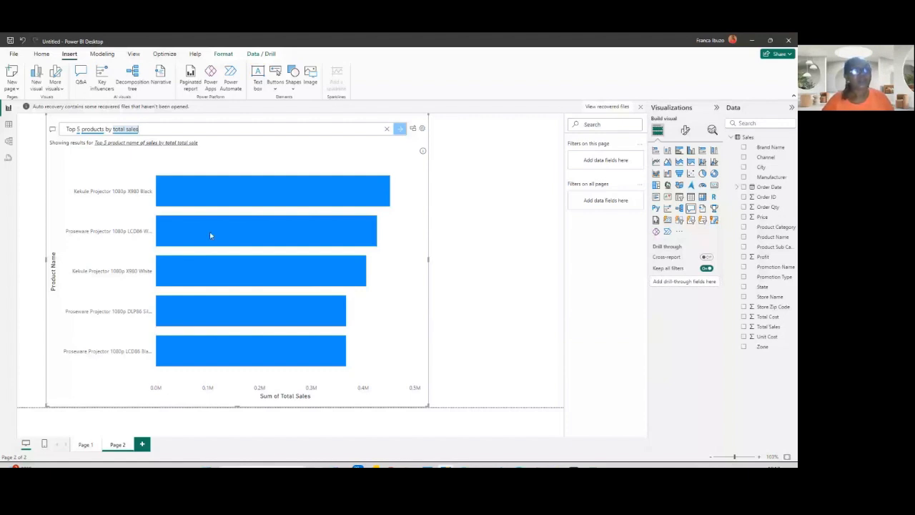
# - Add a new report page and build a visual showing Profit by Zone on it
pyautogui.click(85, 445)
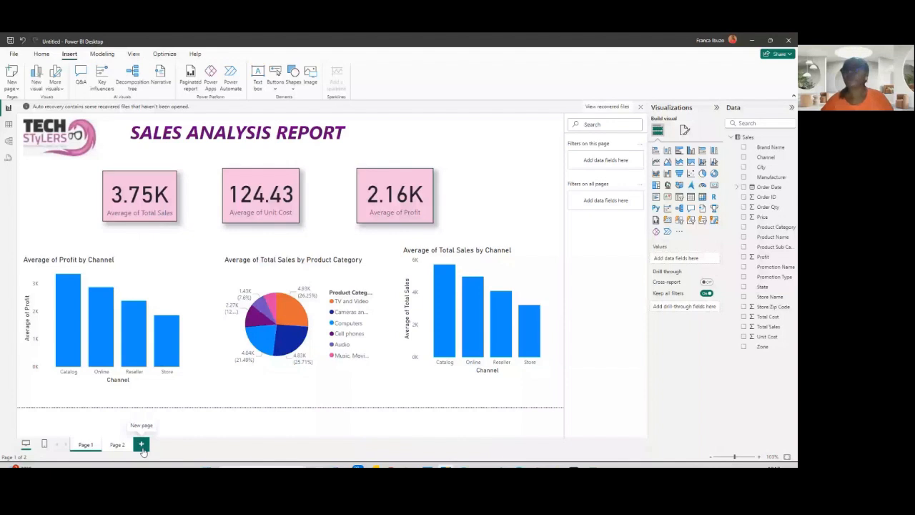
pyautogui.click(141, 445)
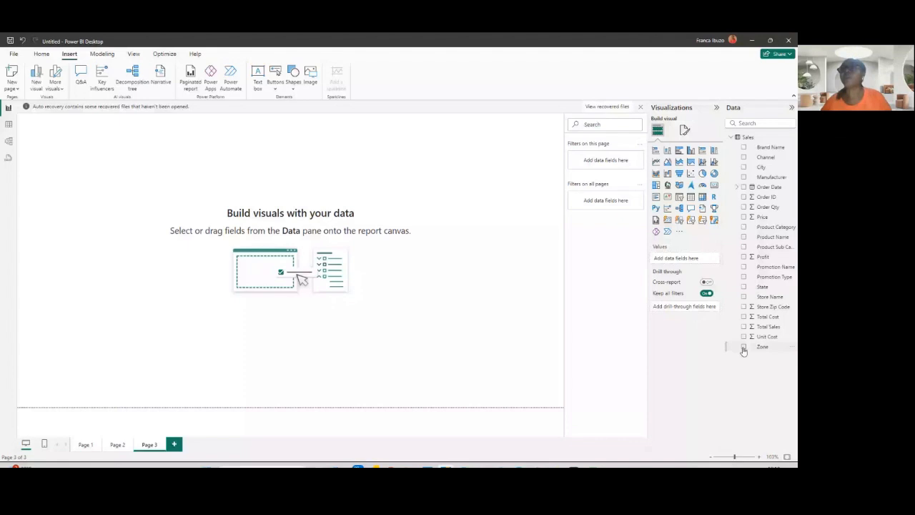
pyautogui.click(743, 158)
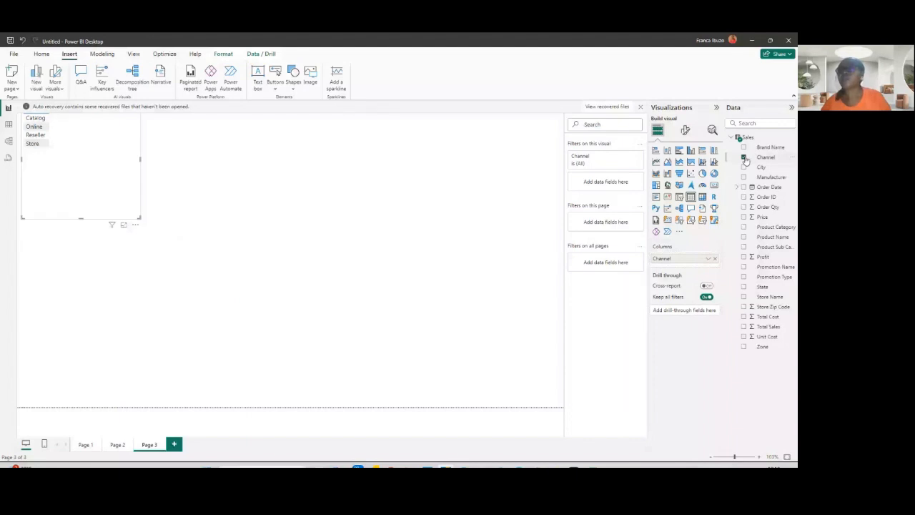
pyautogui.click(743, 257)
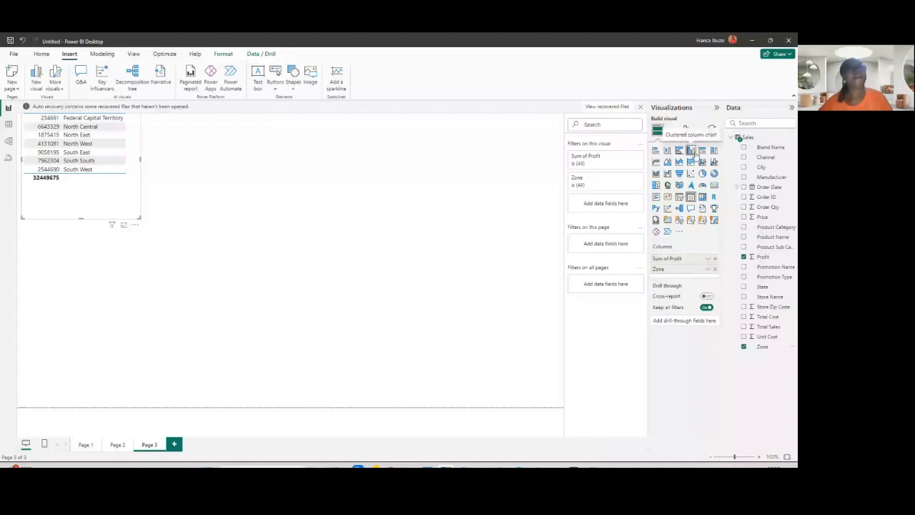
# - Turn the Profit by Zone visual into a clustered column chart and enlarge it across the page
pyautogui.click(691, 150)
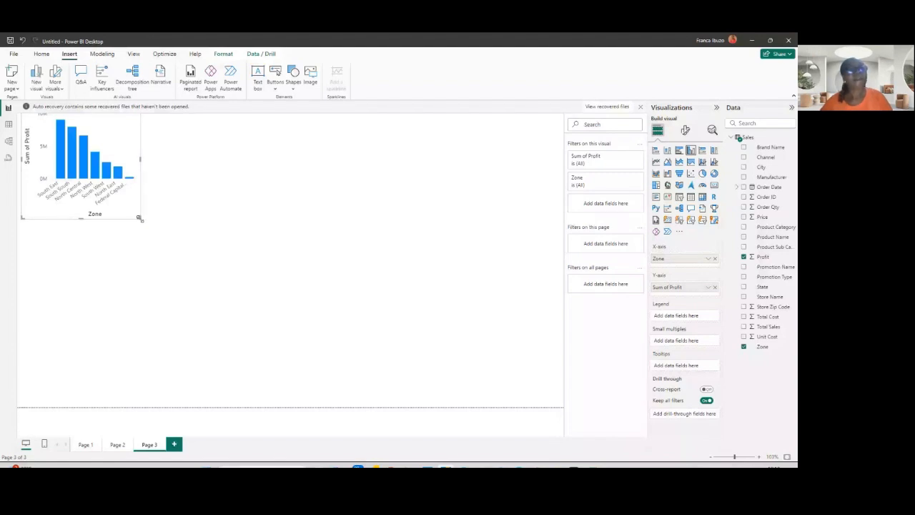
pyautogui.moveTo(140, 218); pyautogui.dragTo(542, 348)
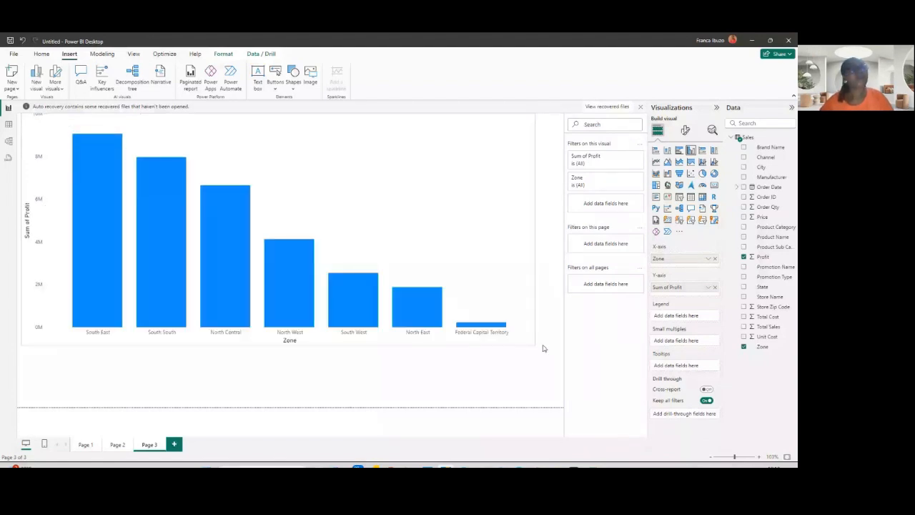
pyautogui.moveTo(543, 348); pyautogui.dragTo(566, 342)
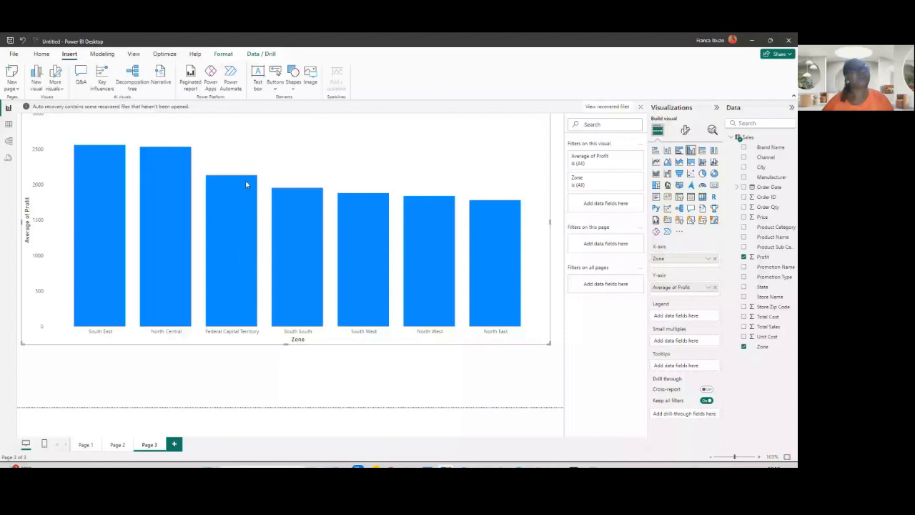
# - Compare the report on Page 1 with the new Page 3 chart
pyautogui.moveTo(93, 167)
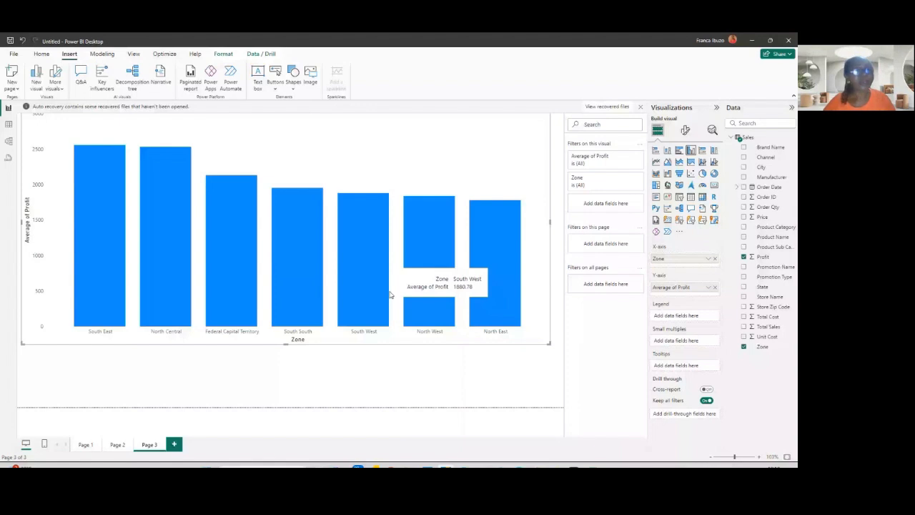
pyautogui.click(84, 444)
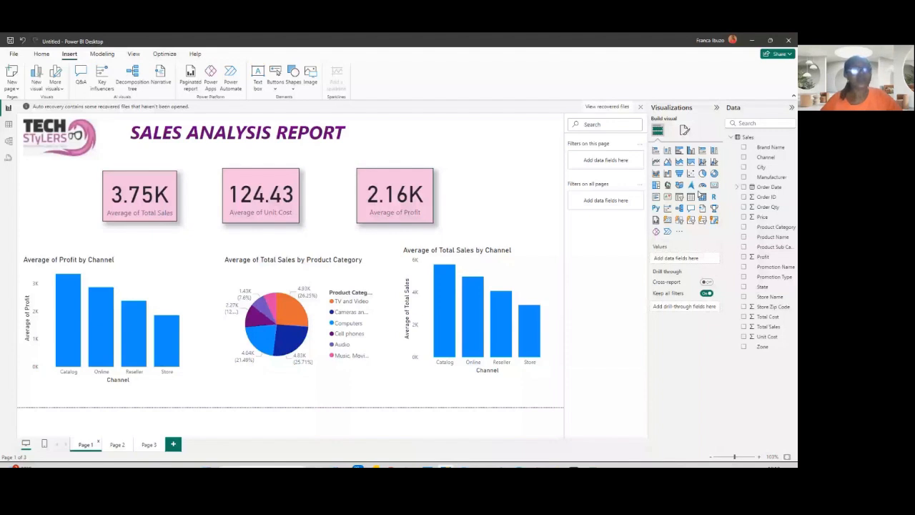
pyautogui.click(149, 445)
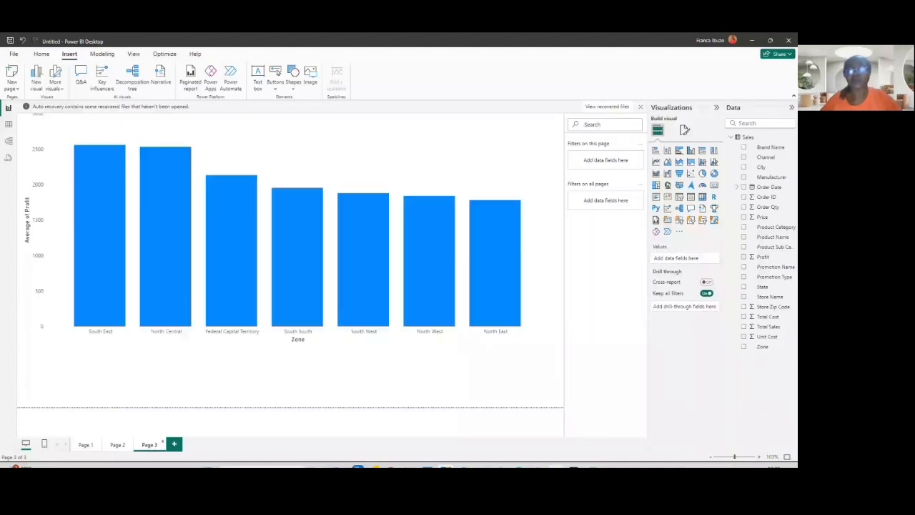
# - Switch to PowerPoint and start the slideshow from the Q&A Visuals slide
pyautogui.hotkey('alt', 'Tab')
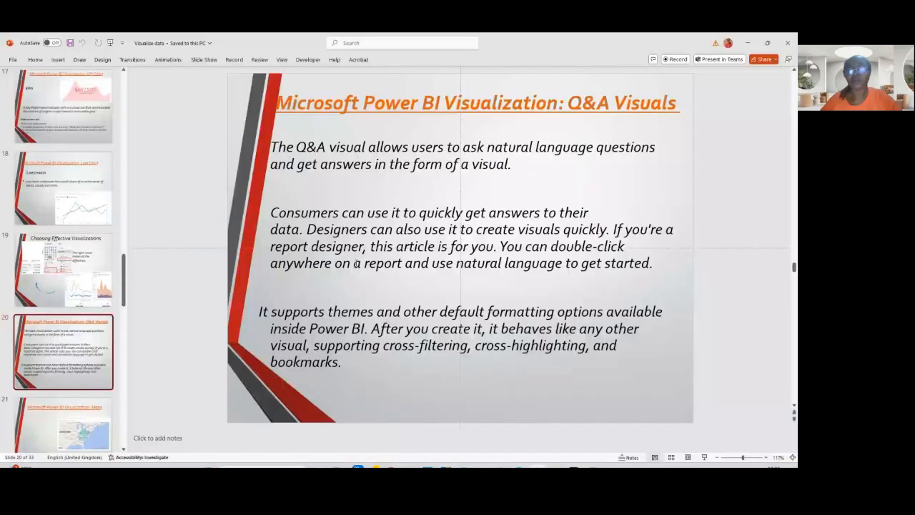
pyautogui.hotkey('shift', 'F5')
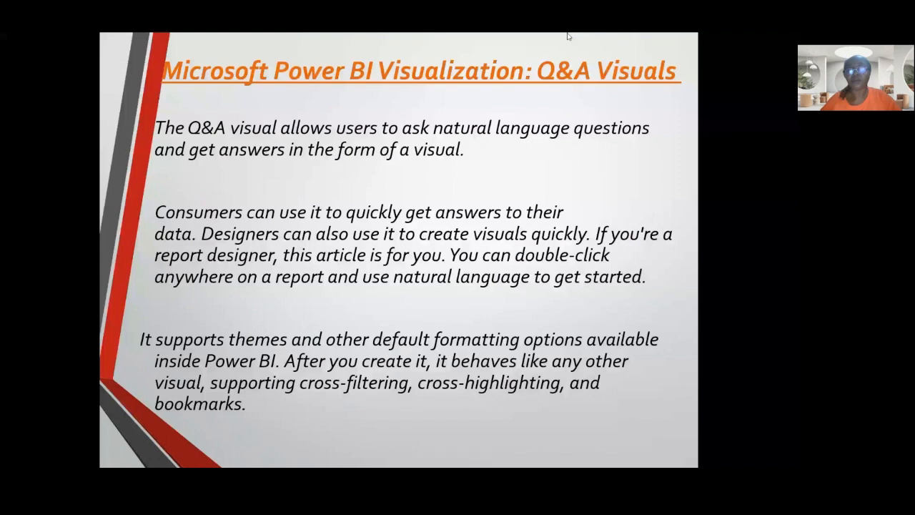
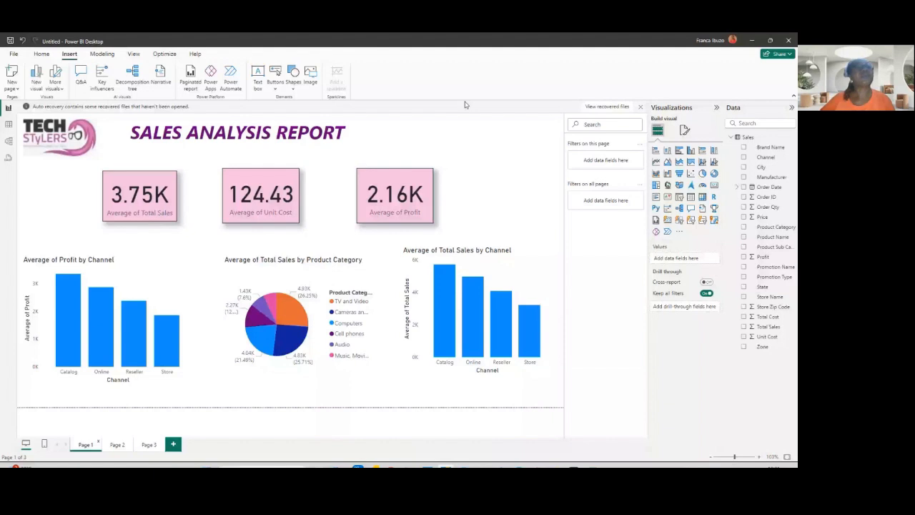
# - Cross-filter the report by selecting each channel's bar in the Average of Profit by Channel chart in turn
pyautogui.click(42, 54)
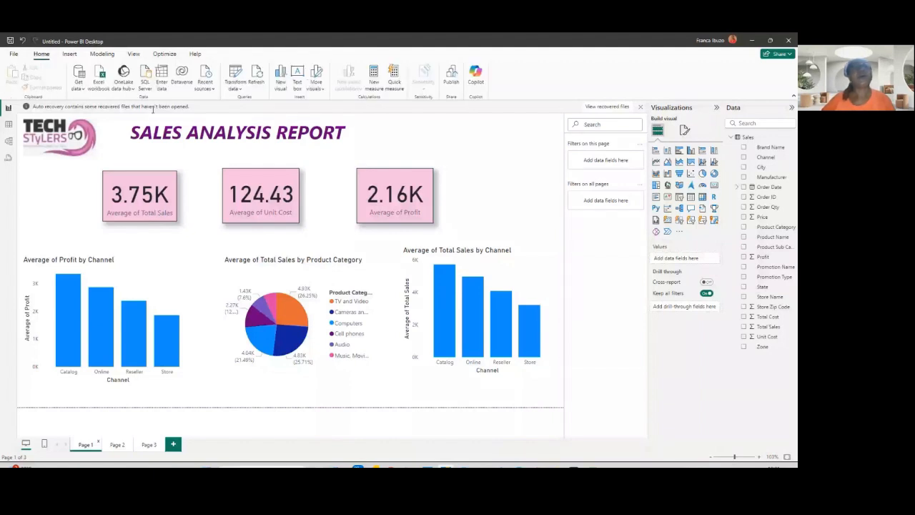
pyautogui.click(70, 56)
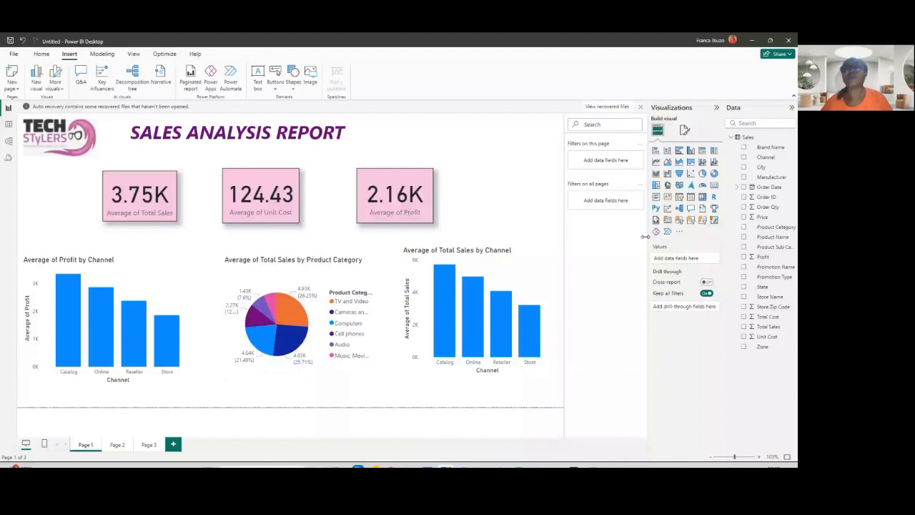
pyautogui.click(126, 350)
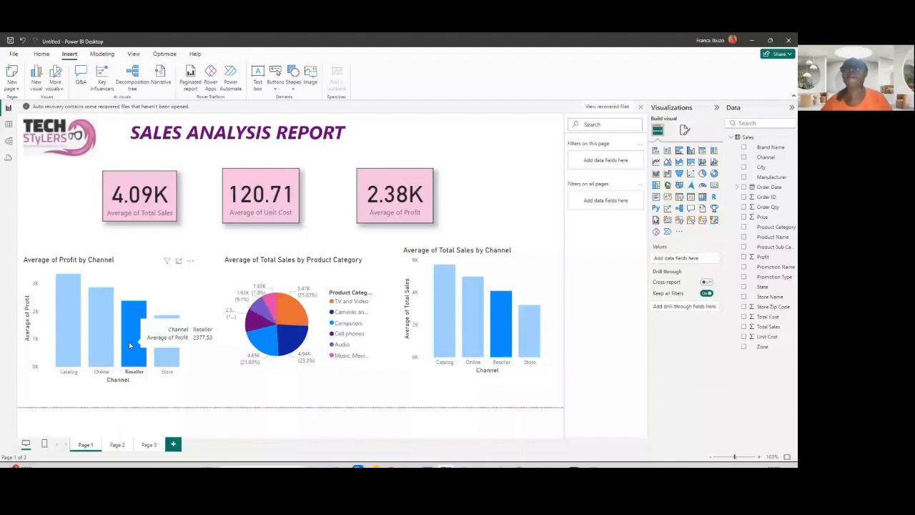
pyautogui.click(130, 346)
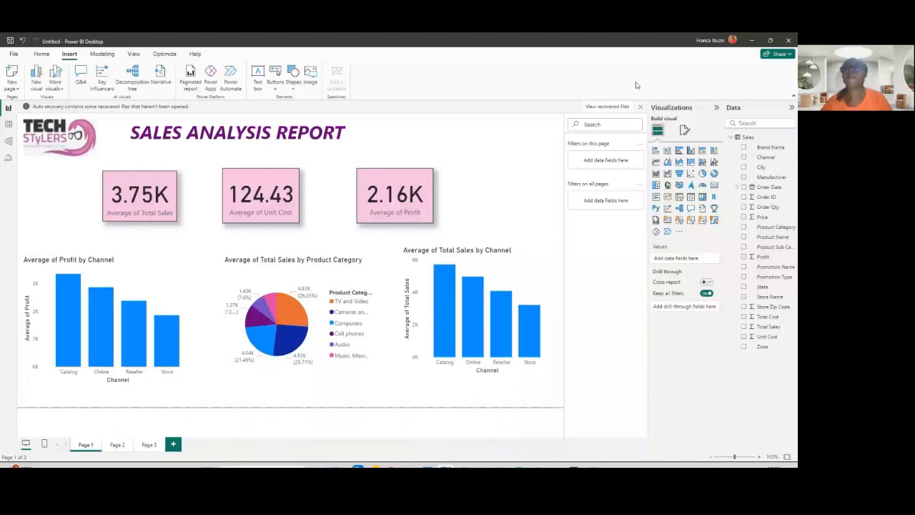
pyautogui.click(641, 148)
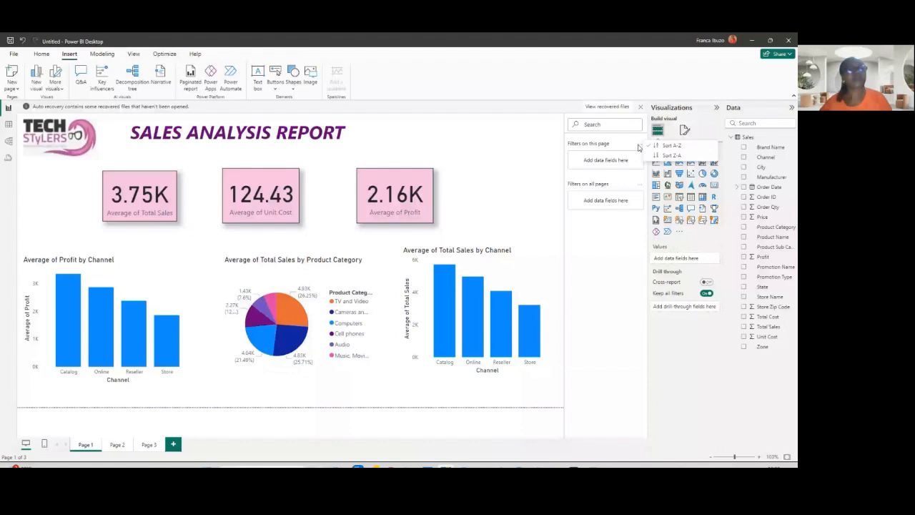
pyautogui.click(100, 336)
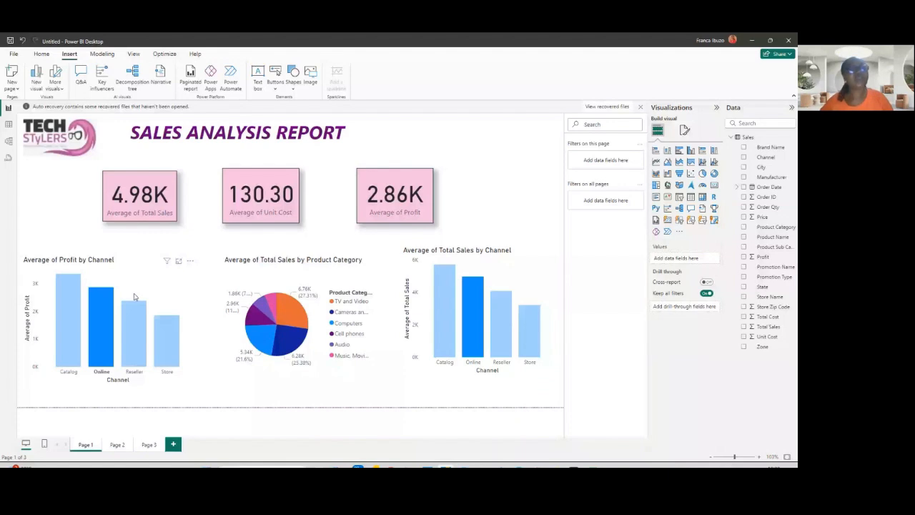
pyautogui.click(132, 349)
pyautogui.moveTo(135, 351)
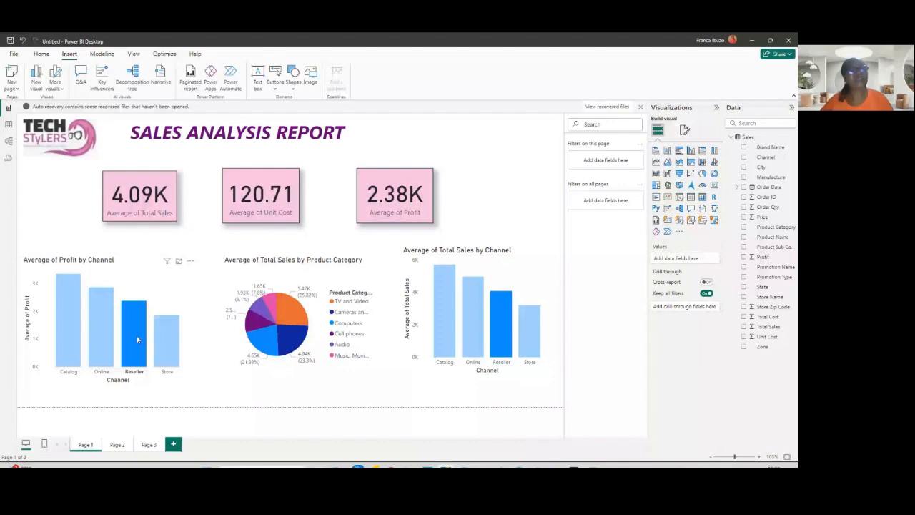
pyautogui.click(63, 340)
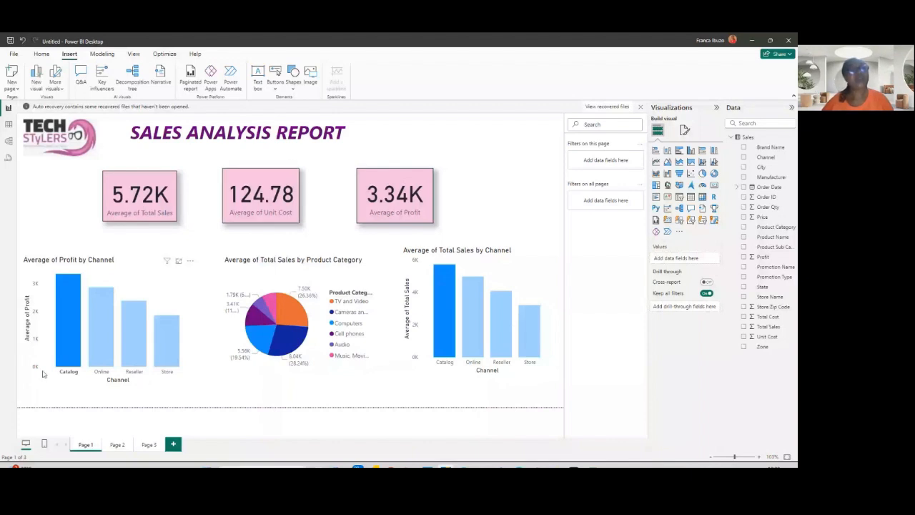
pyautogui.click(101, 347)
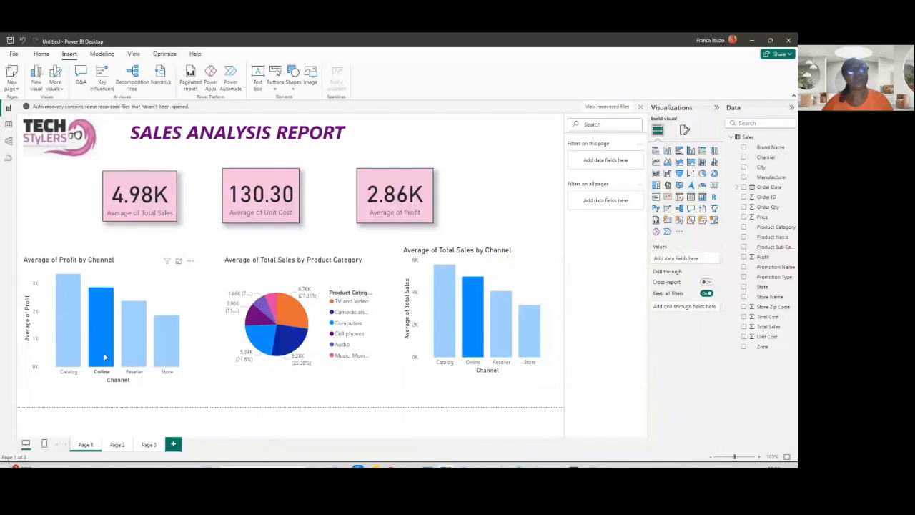
pyautogui.moveTo(106, 347)
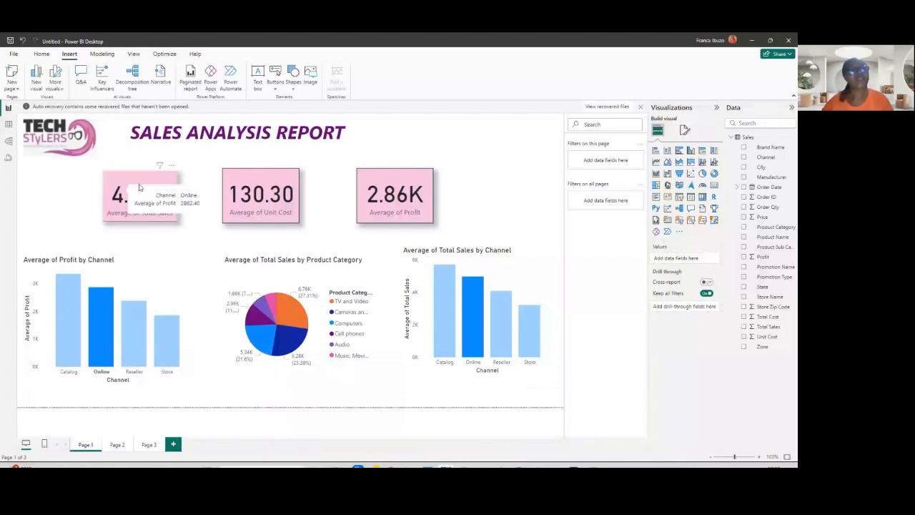
pyautogui.click(138, 340)
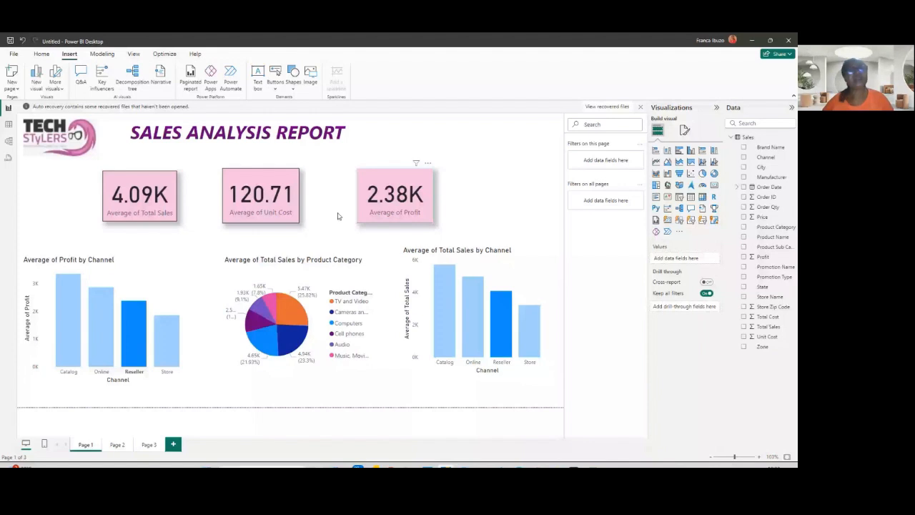
pyautogui.click(167, 340)
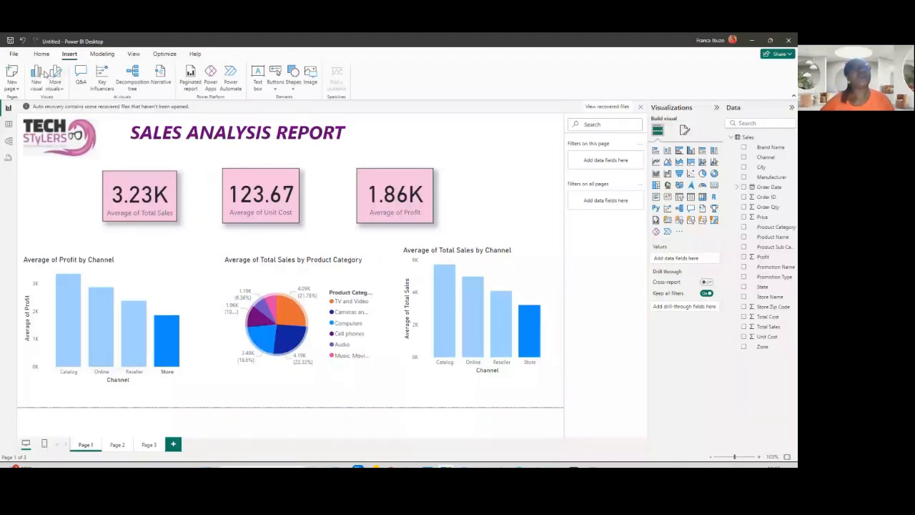
# - Apply the purple Power BI report theme from the themes gallery
pyautogui.click(133, 54)
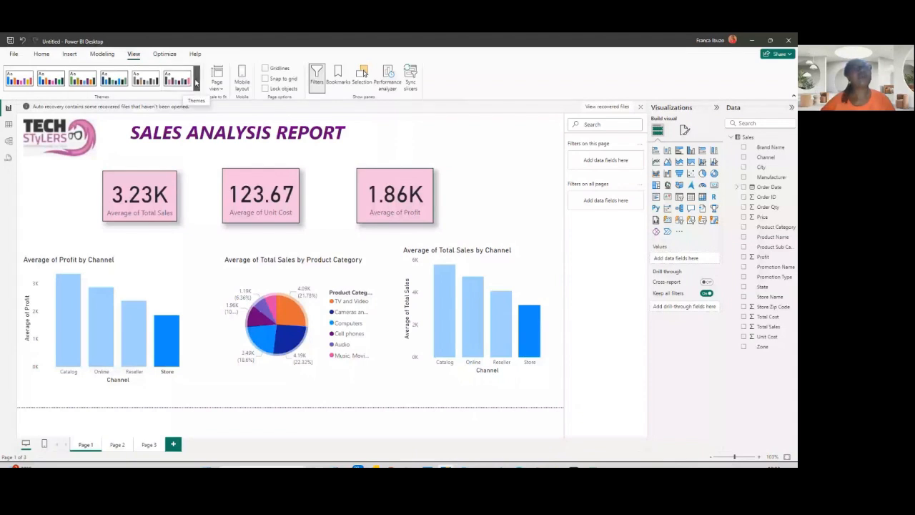
pyautogui.click(196, 82)
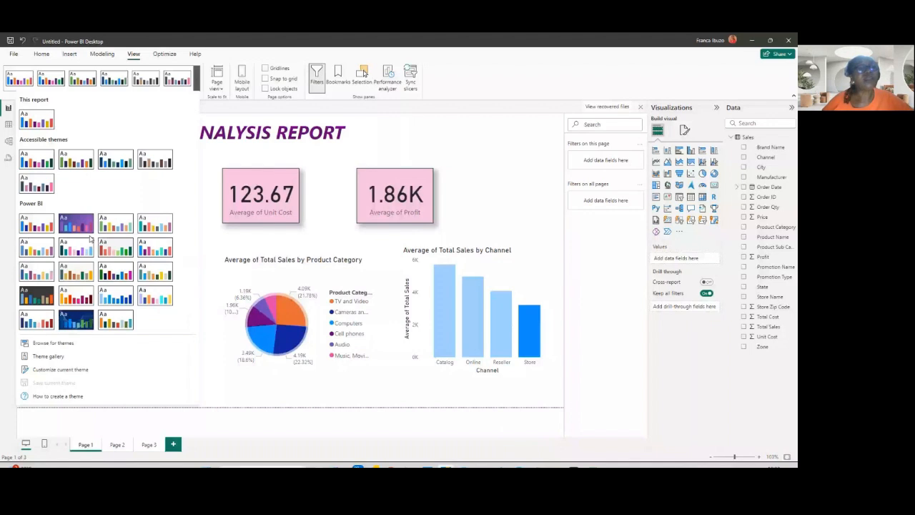
pyautogui.press('Escape')
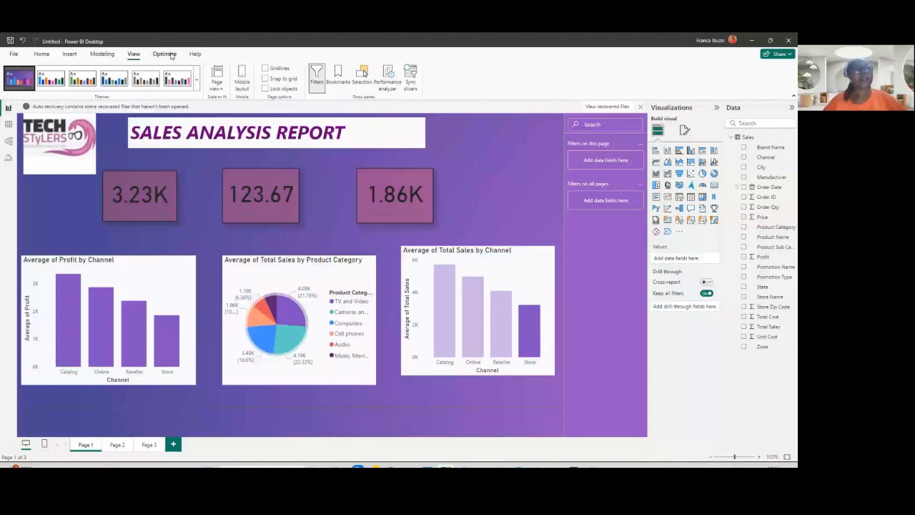
# - Switch the report to the dark blue Power BI theme with the wave background
pyautogui.click(197, 80)
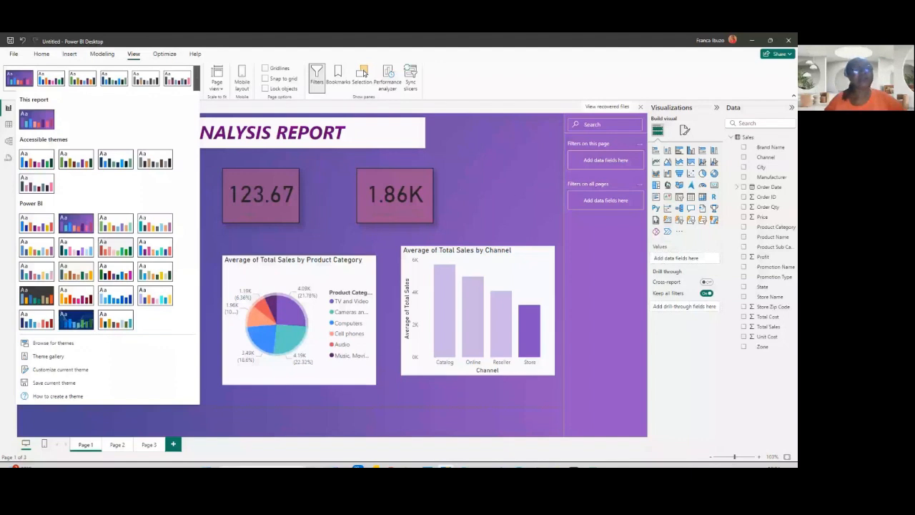
pyautogui.click(74, 323)
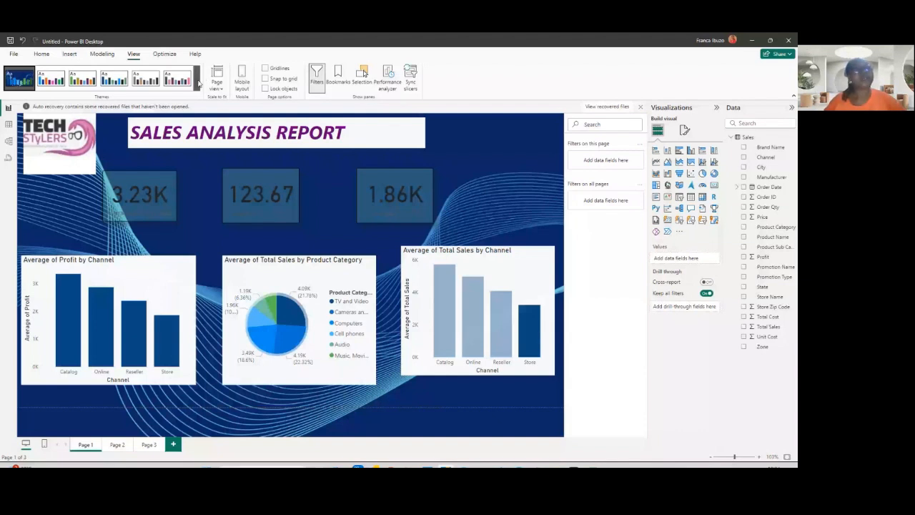
pyautogui.click(198, 81)
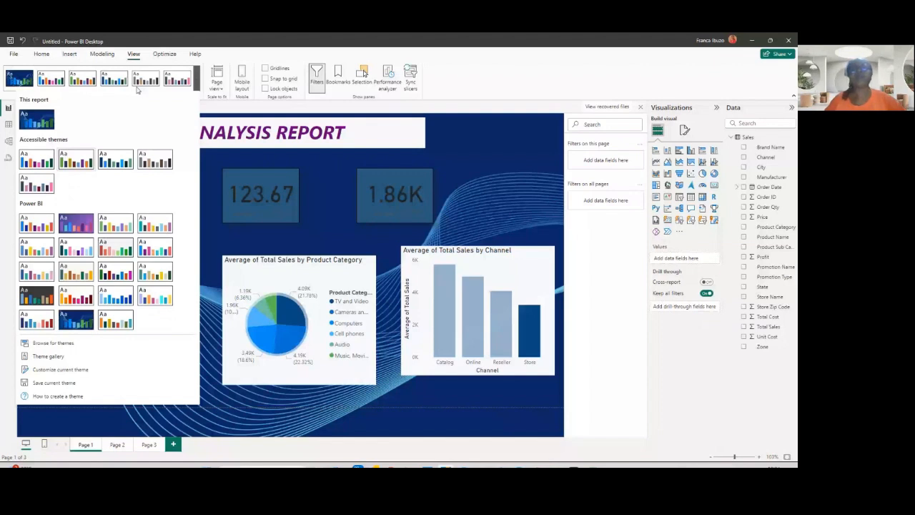
pyautogui.click(462, 106)
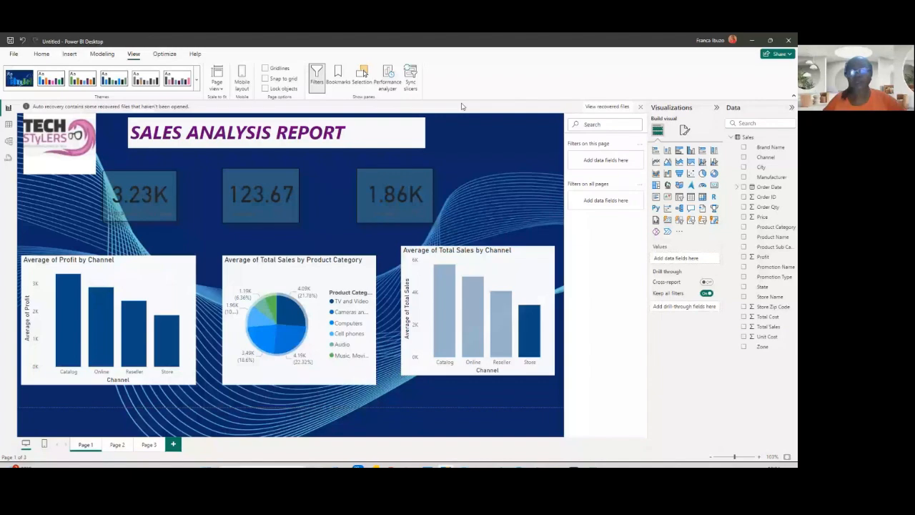
# - Switch to PowerPoint and open the Format and Configure Visualizations slide
pyautogui.hotkey('alt', 'Tab')
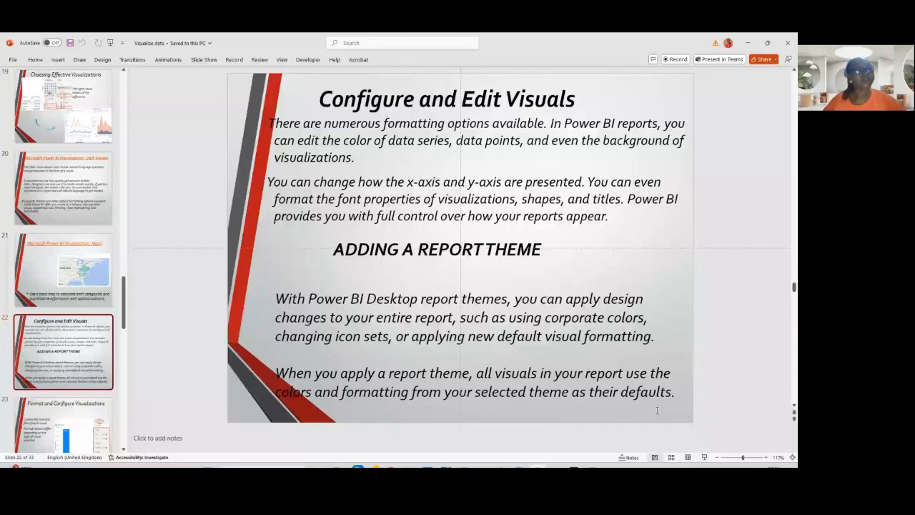
pyautogui.click(60, 420)
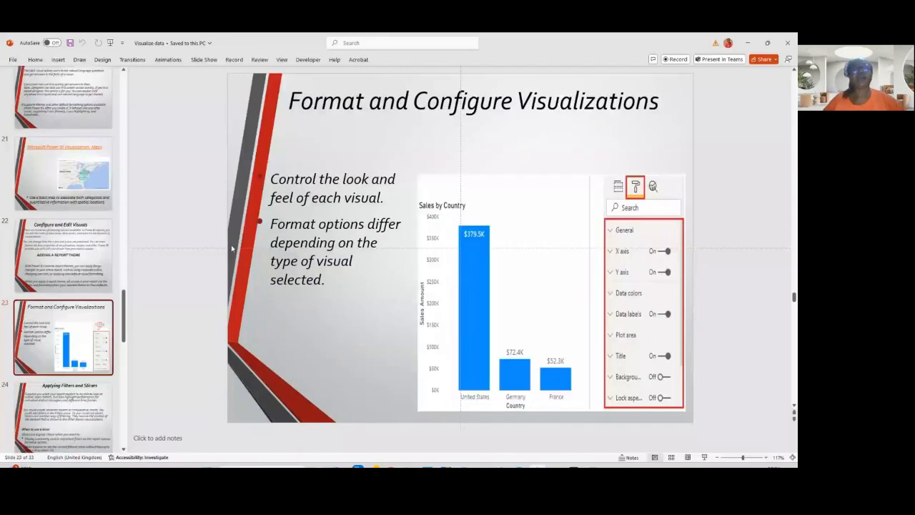
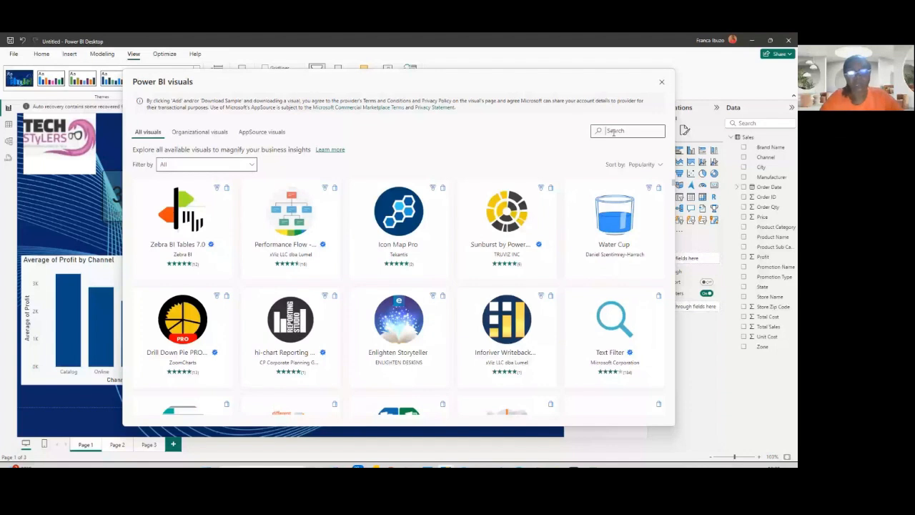
# - Search the Power BI visuals marketplace for scroller and import the Scroller custom visual into the report
pyautogui.click(613, 131)
pyautogui.write('scro')
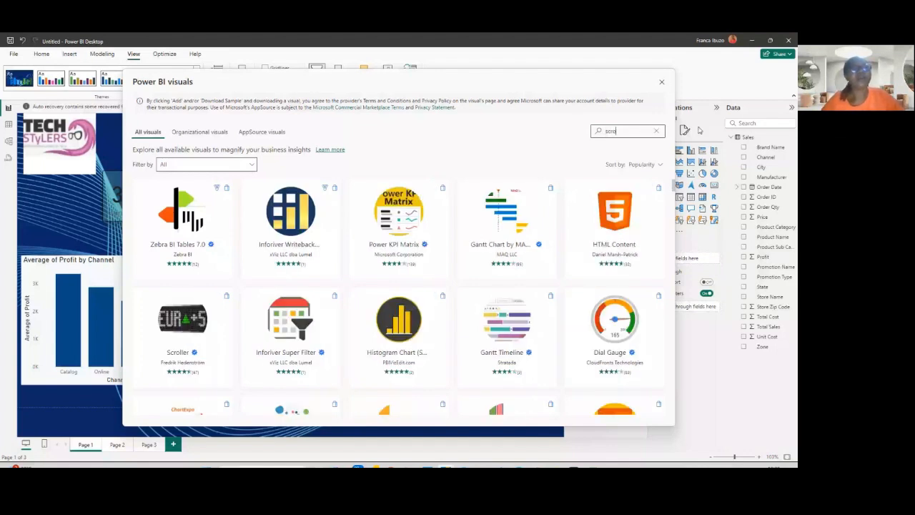
pyautogui.write('ller')
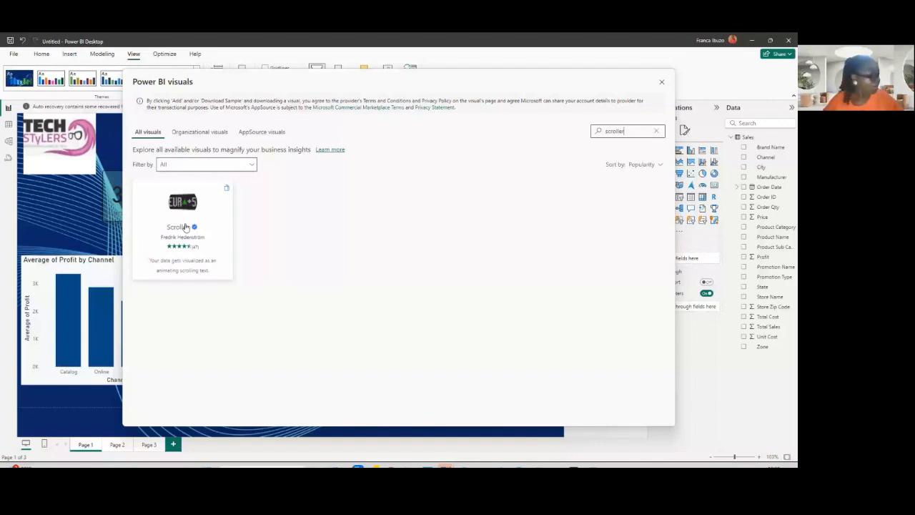
pyautogui.click(185, 227)
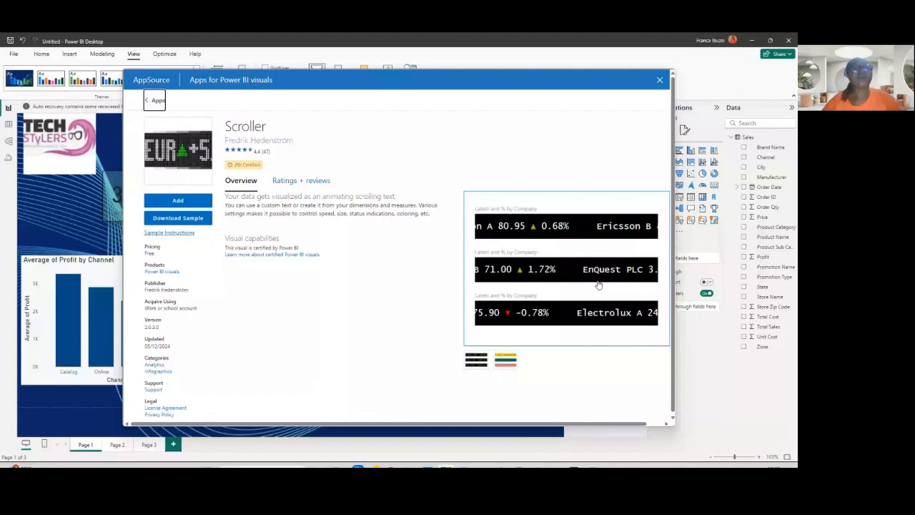
pyautogui.click(179, 201)
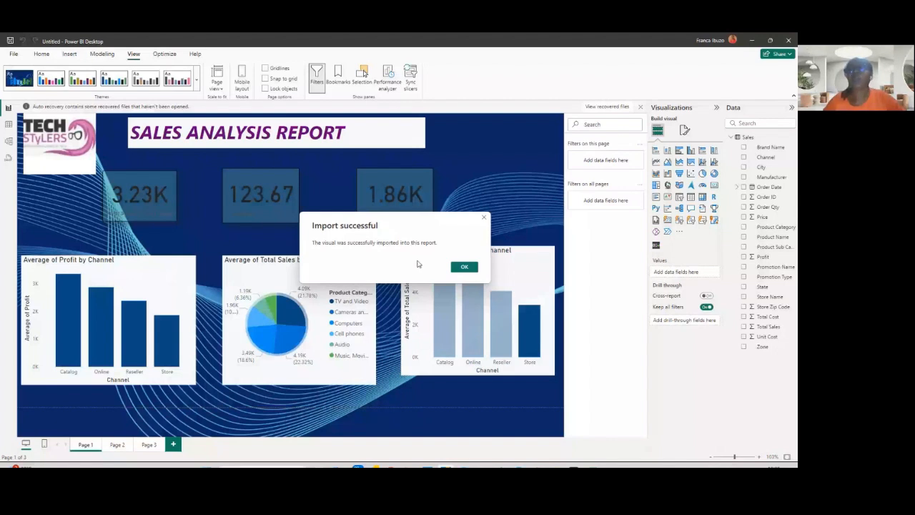
pyautogui.click(464, 266)
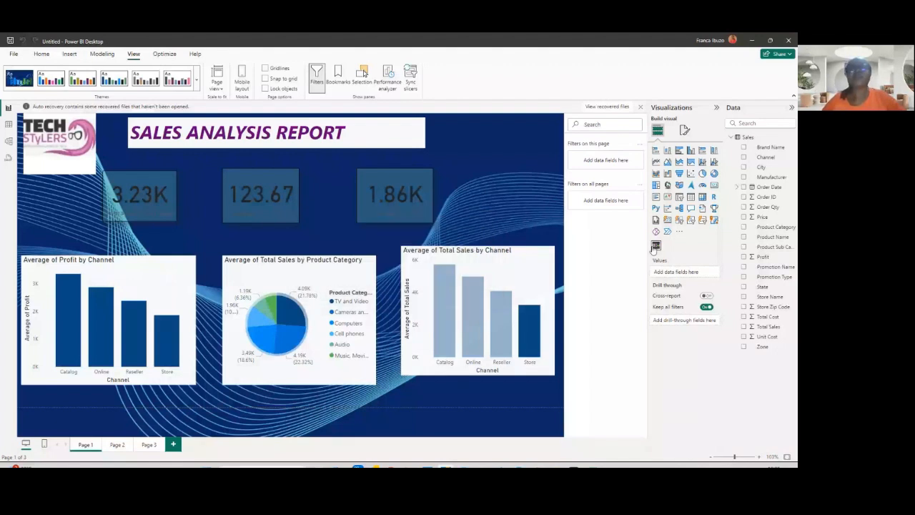
# - Add a Scroller visual to Page 1 and stretch it across the full width below the charts
pyautogui.click(655, 246)
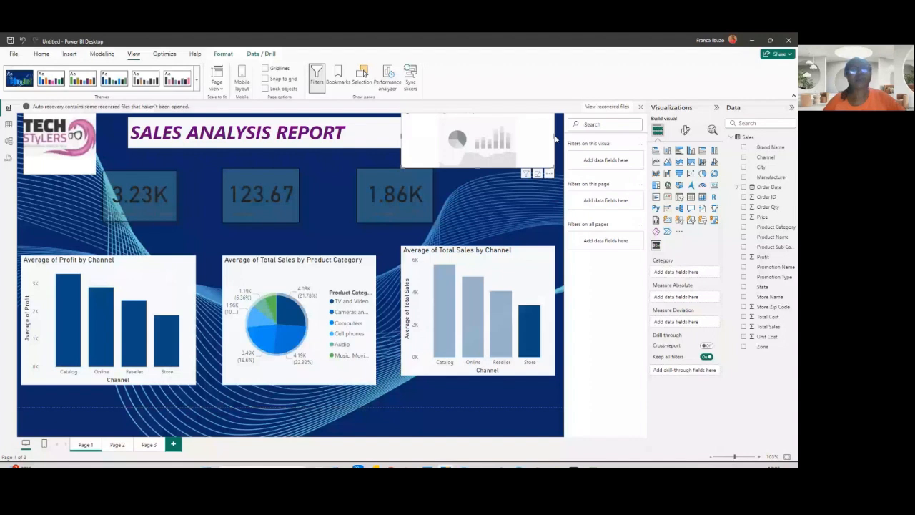
pyautogui.moveTo(555, 138); pyautogui.dragTo(323, 368)
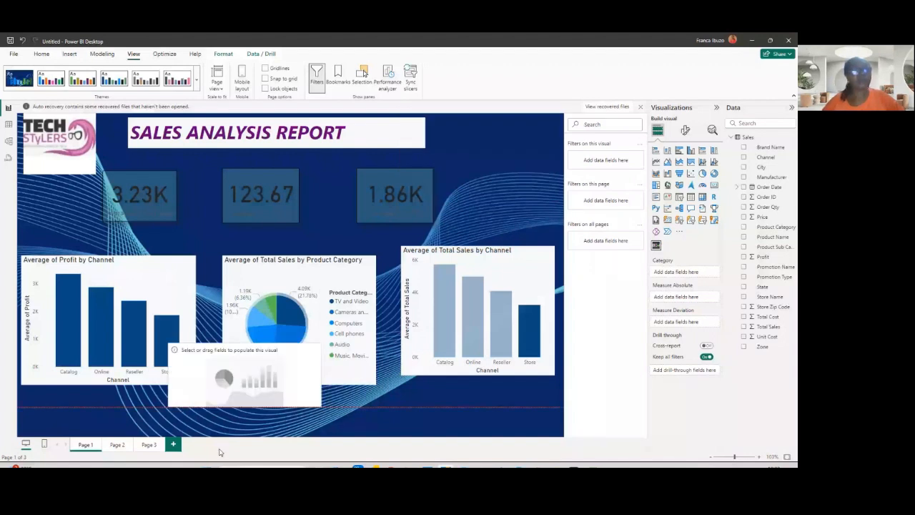
pyautogui.moveTo(220, 451); pyautogui.dragTo(160, 452)
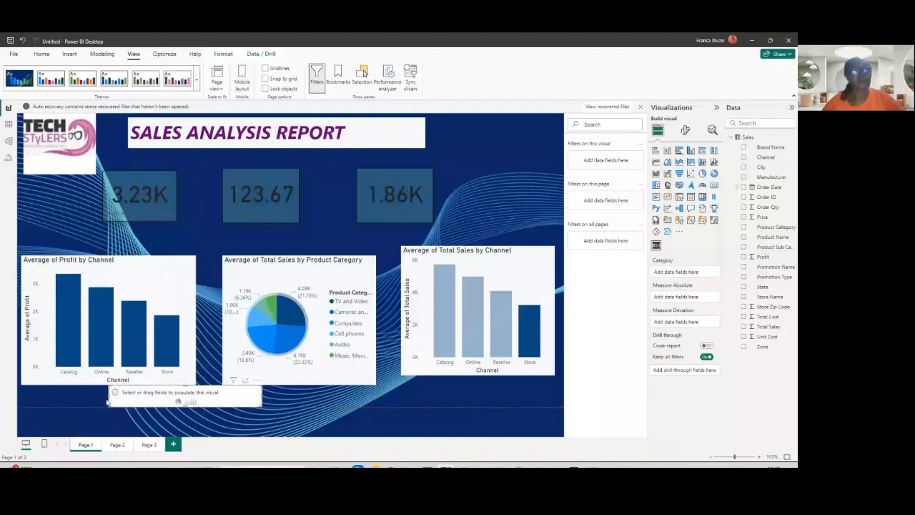
pyautogui.moveTo(106, 401); pyautogui.dragTo(18, 401)
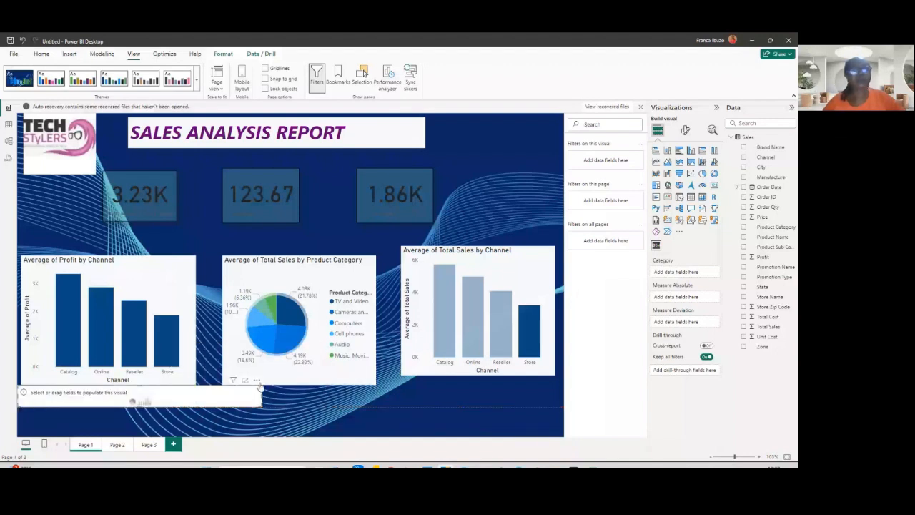
pyautogui.moveTo(259, 405); pyautogui.dragTo(551, 391)
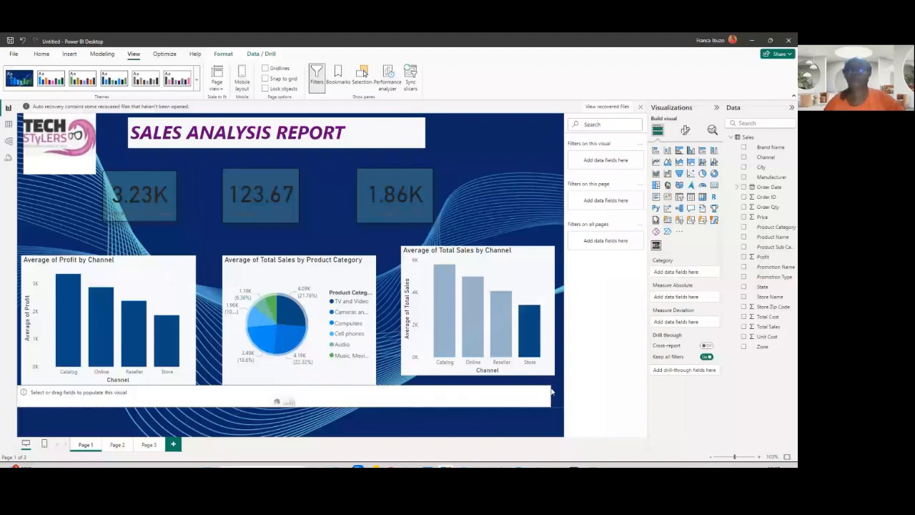
pyautogui.moveTo(551, 391); pyautogui.dragTo(562, 391)
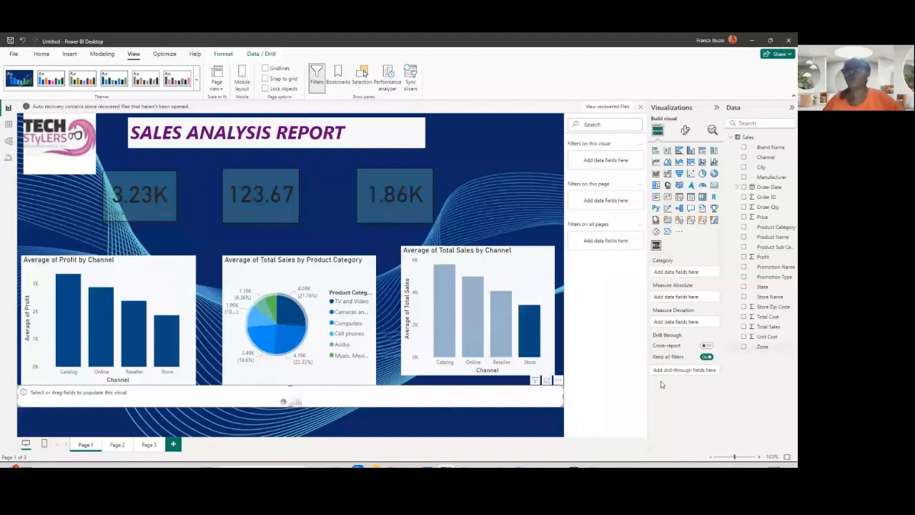
# - Populate the Scroller with Total Cost as Measure Absolute, Total Sales as Measure Deviation and Profit as Category
pyautogui.click(744, 319)
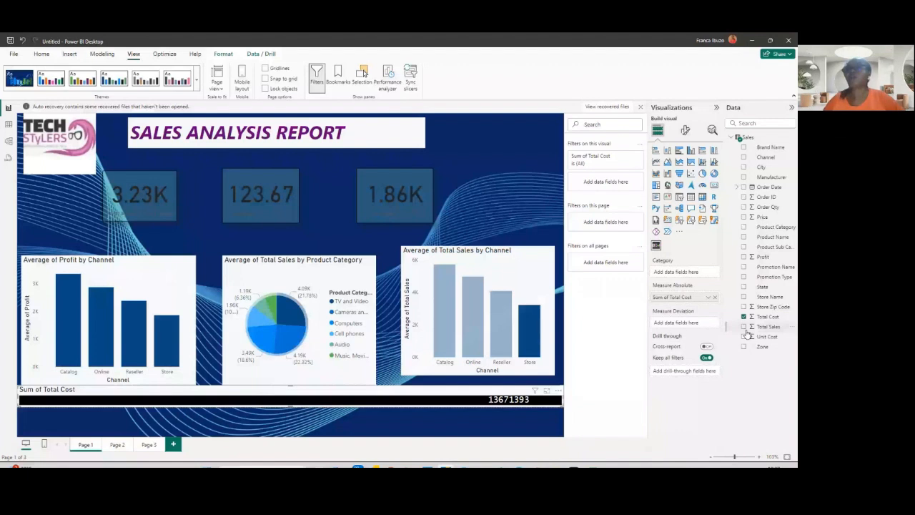
pyautogui.click(743, 327)
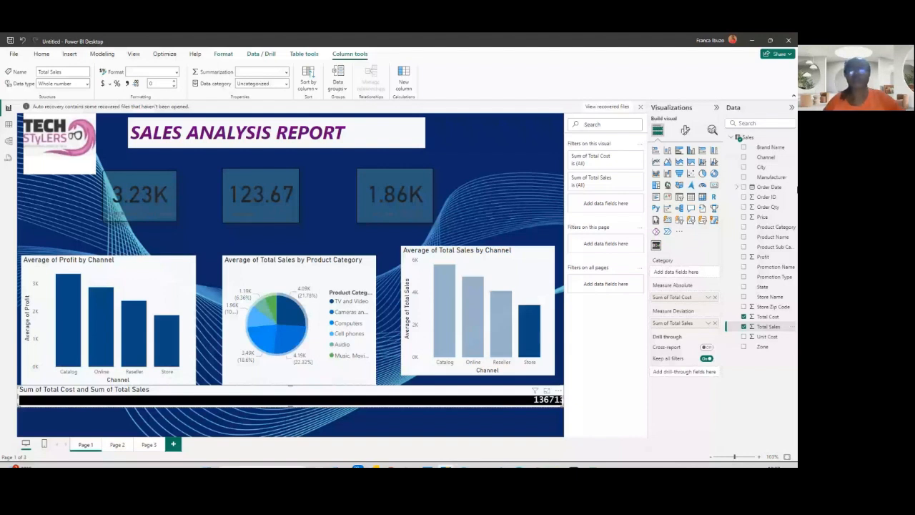
pyautogui.moveTo(763, 256); pyautogui.dragTo(684, 271)
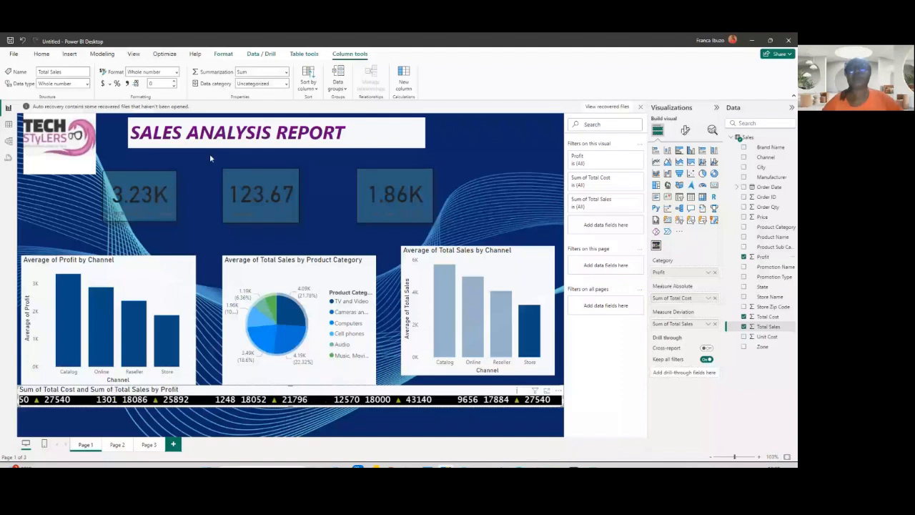
# - Move the Tech Stylers logo to the upper-right corner of the report page
pyautogui.click(498, 161)
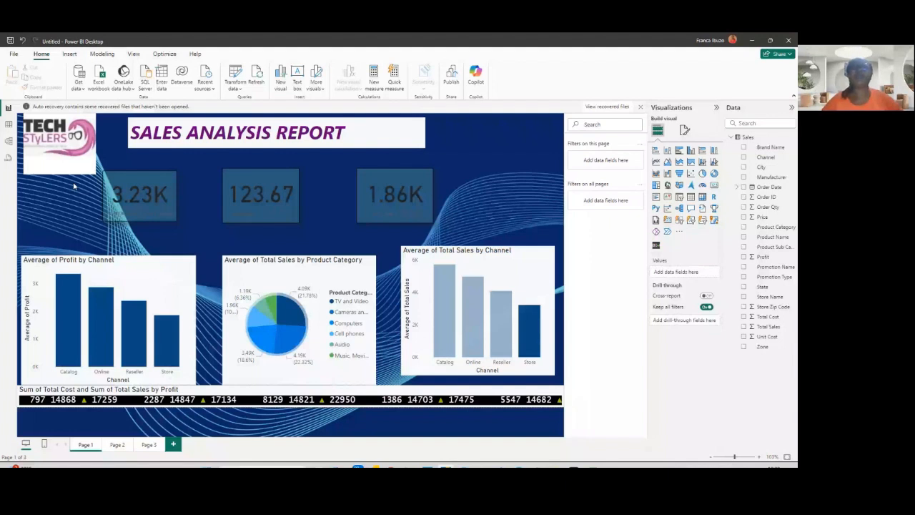
pyautogui.moveTo(74, 171); pyautogui.dragTo(475, 167)
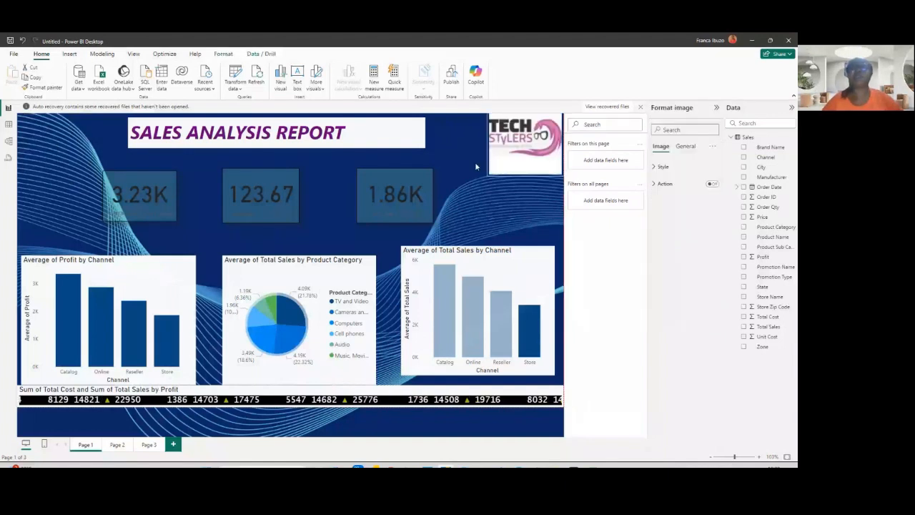
pyautogui.click(63, 145)
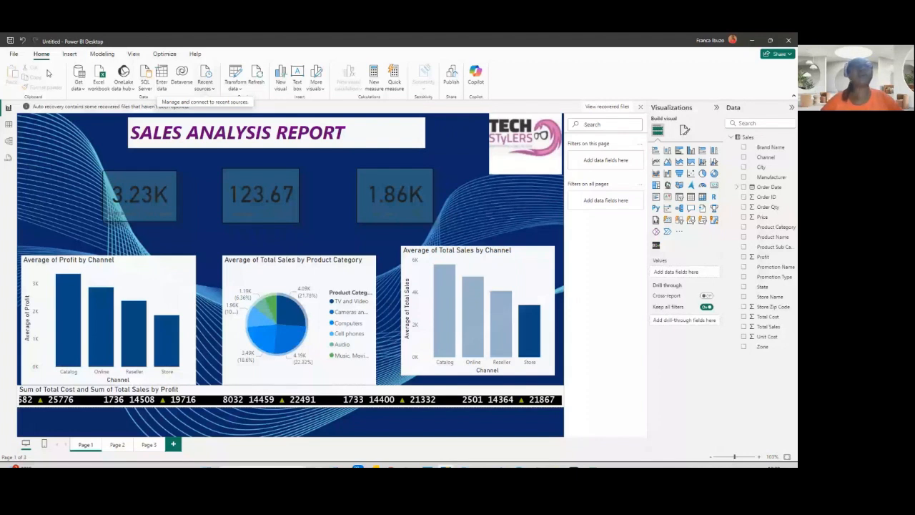
# - Insert a right arrow button in the page's upper-left corner and turn on its action
pyautogui.click(69, 54)
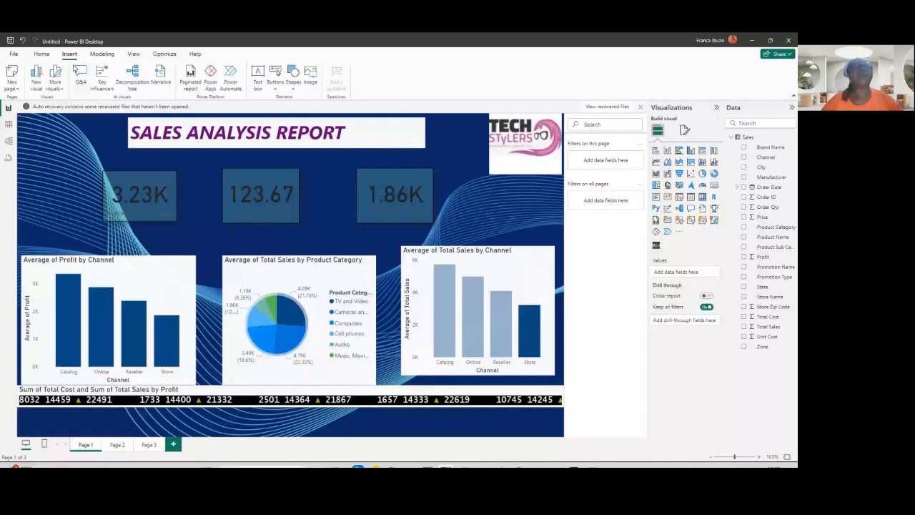
pyautogui.click(275, 86)
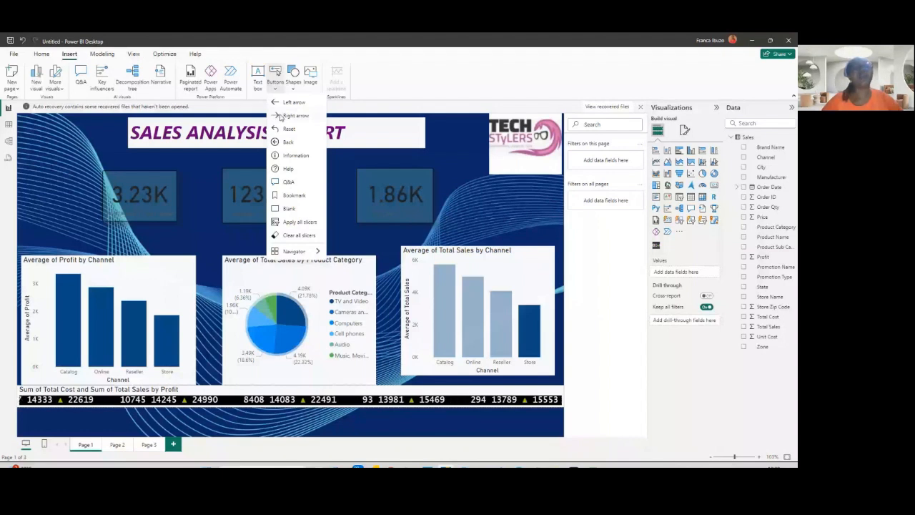
pyautogui.click(280, 116)
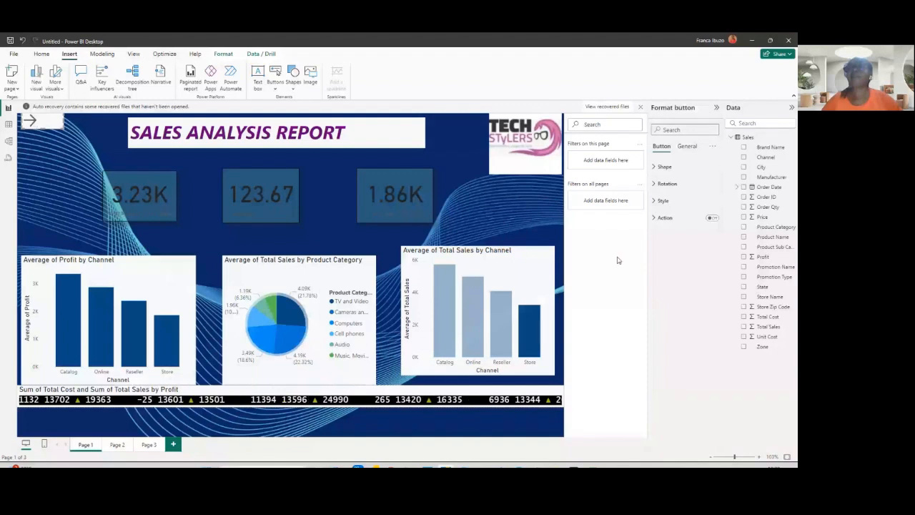
pyautogui.click(688, 147)
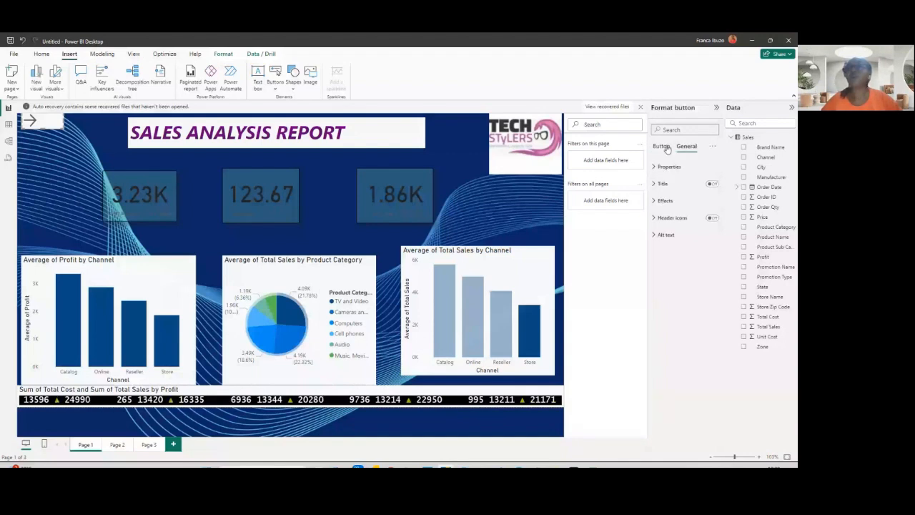
pyautogui.click(663, 147)
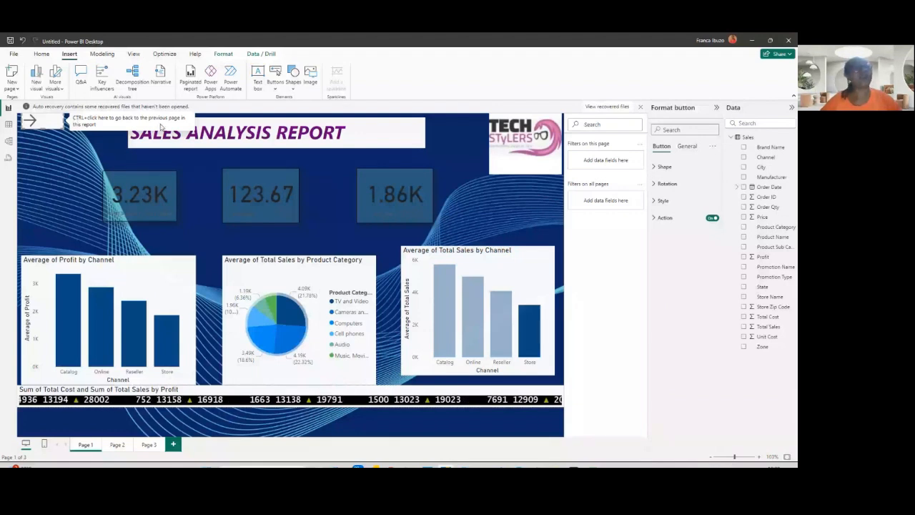
# - Go to Page 3 and insert a left arrow button in its upper-left corner with the action turned on
pyautogui.keyDown('ctrl'); pyautogui.click(27, 122); pyautogui.keyUp('ctrl')
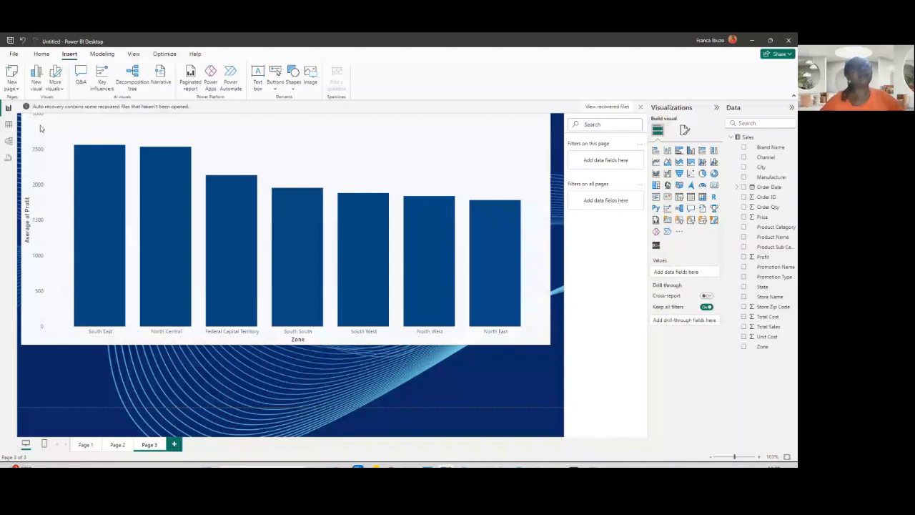
pyautogui.click(40, 128)
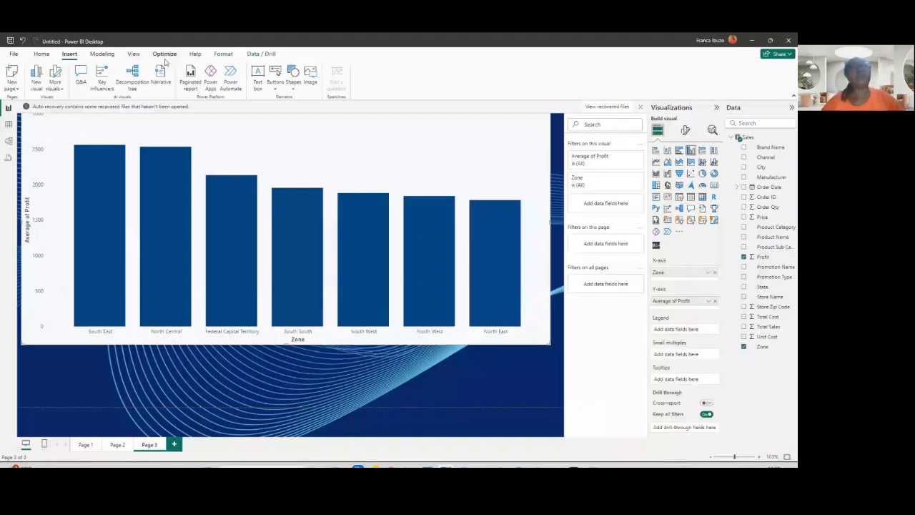
pyautogui.click(275, 80)
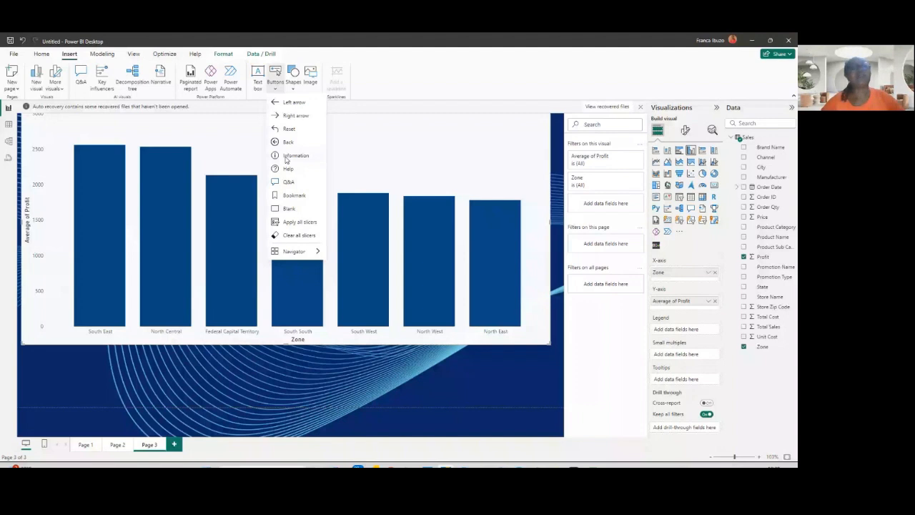
pyautogui.click(286, 156)
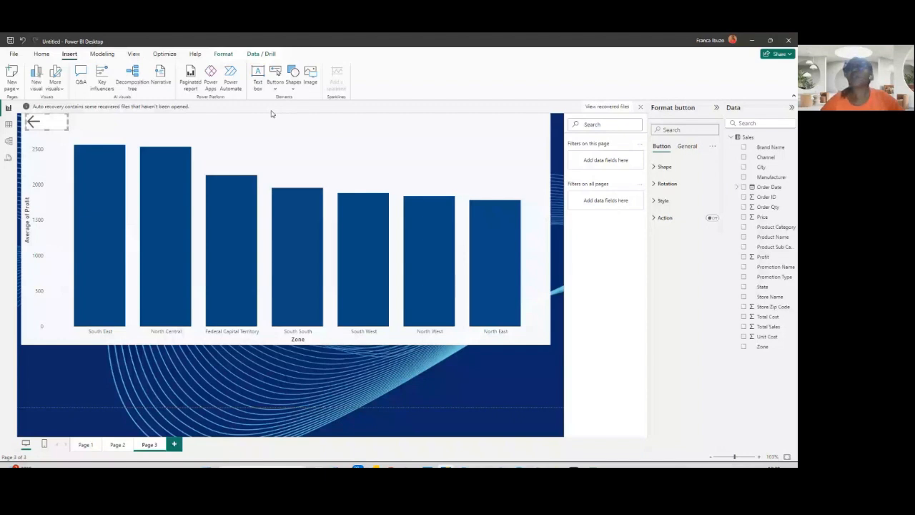
pyautogui.click(711, 218)
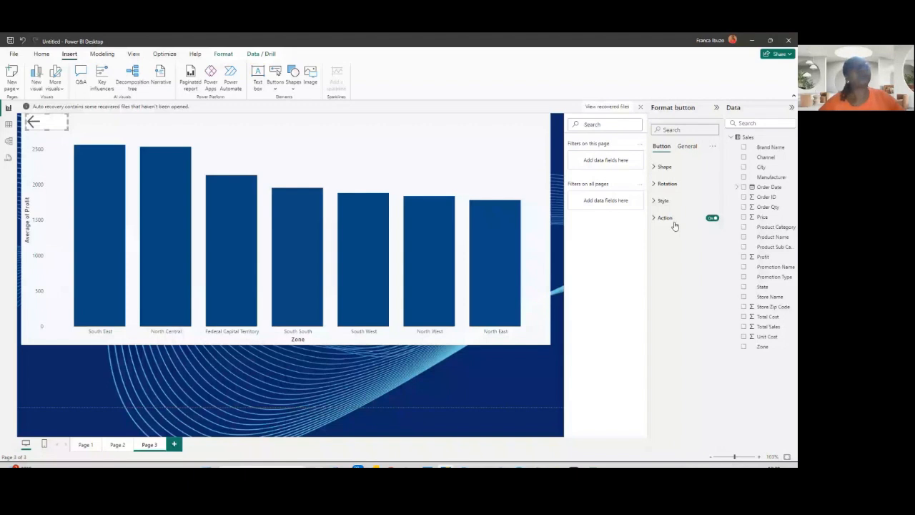
# - Test the arrow buttons by navigating back and forth between Page 1 and Page 3
pyautogui.keyDown('ctrl'); pyautogui.click(32, 127); pyautogui.keyUp('ctrl')
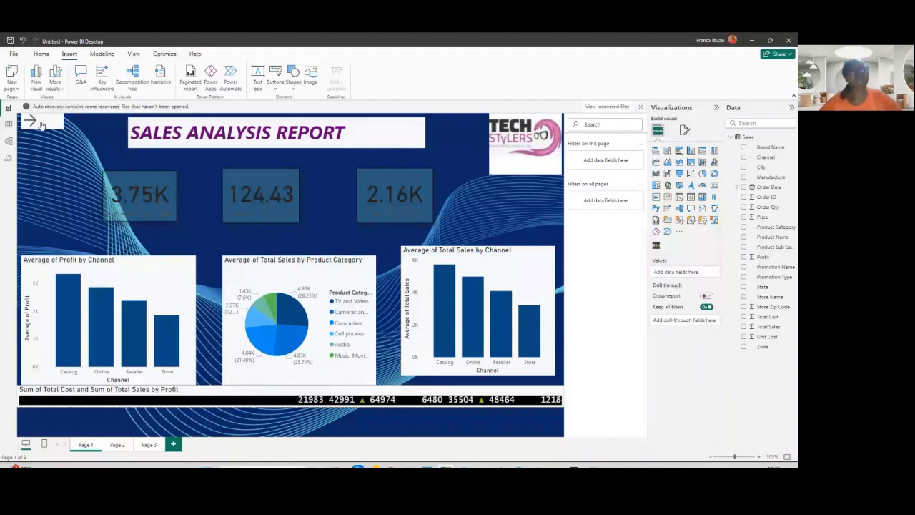
pyautogui.click(41, 125)
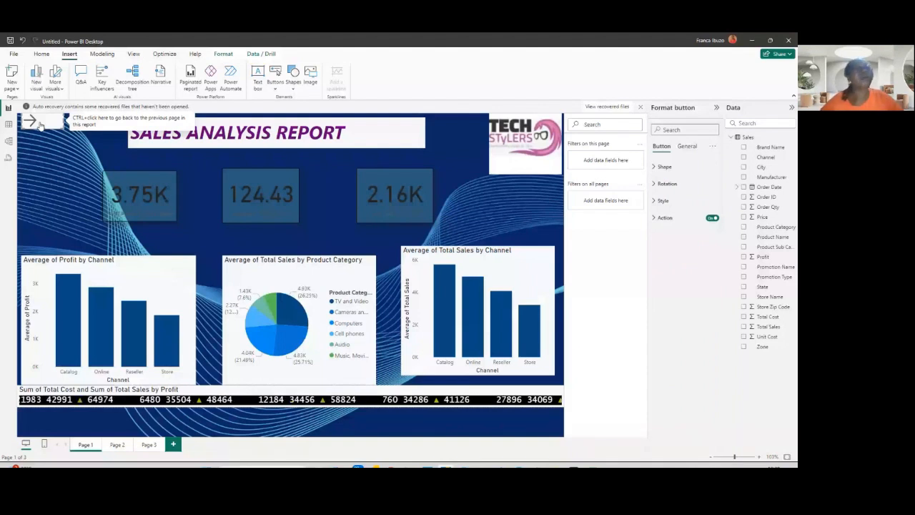
pyautogui.keyDown('ctrl'); pyautogui.click(29, 123); pyautogui.keyUp('ctrl')
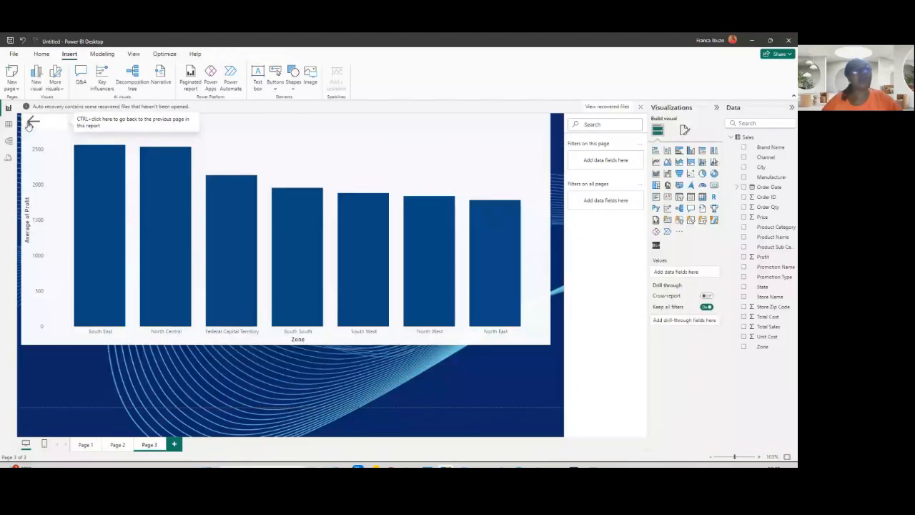
pyautogui.keyDown('ctrl'); pyautogui.click(29, 123); pyautogui.keyUp('ctrl')
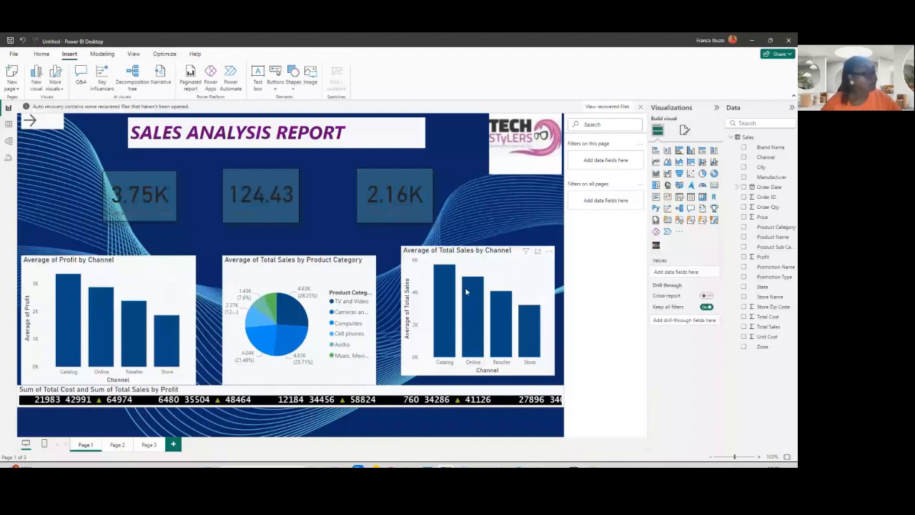
pyautogui.moveTo(429, 295)
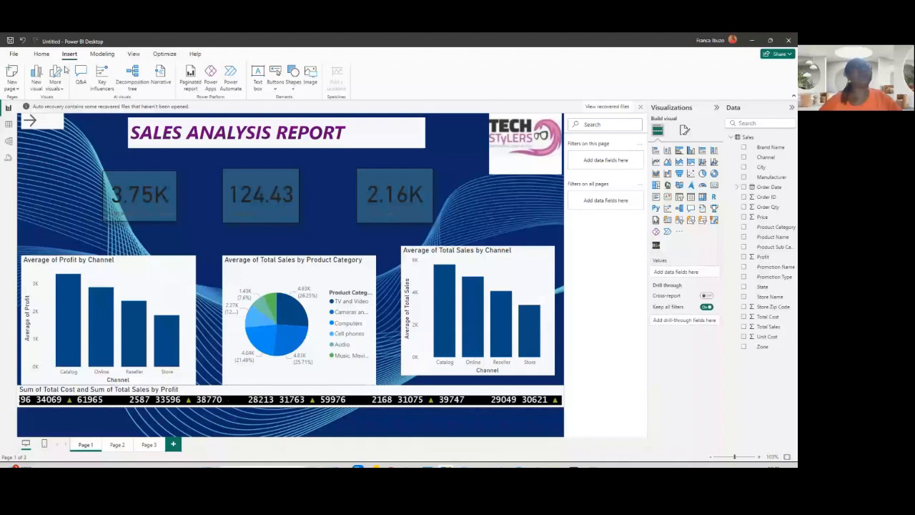
pyautogui.click(134, 53)
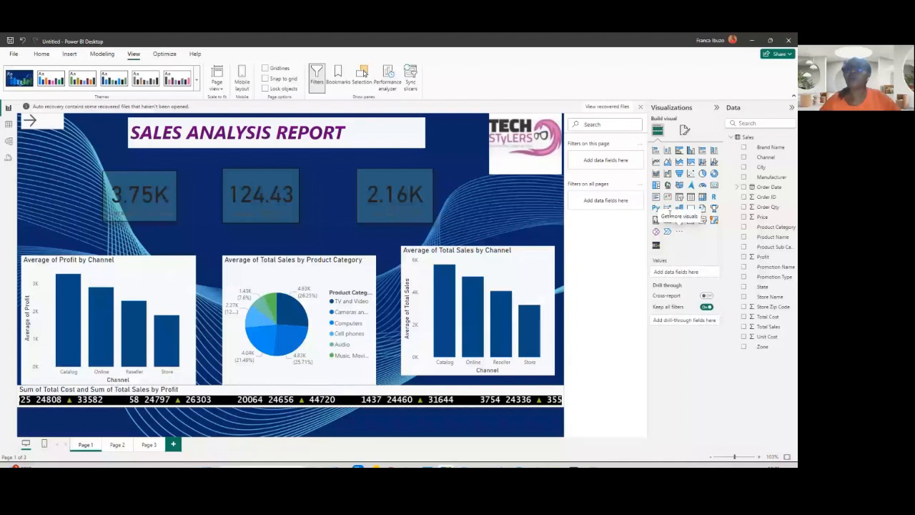
pyautogui.click(678, 232)
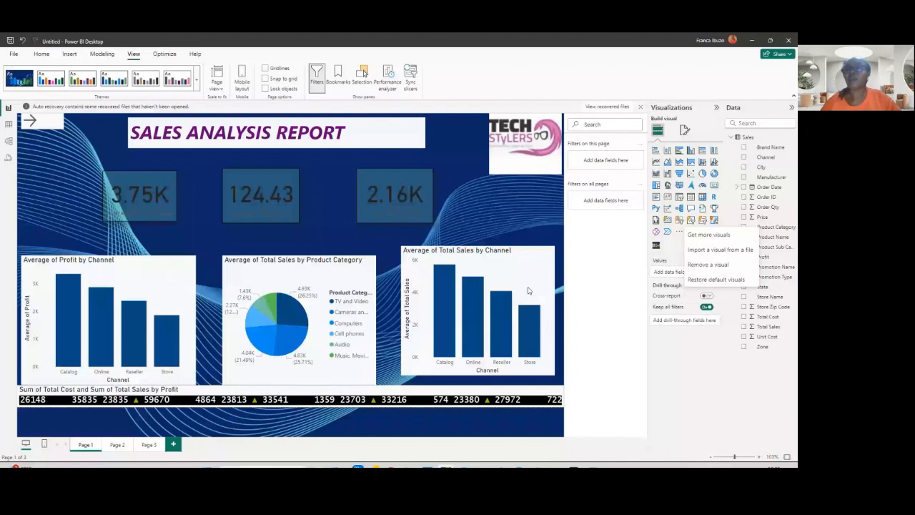
pyautogui.click(655, 246)
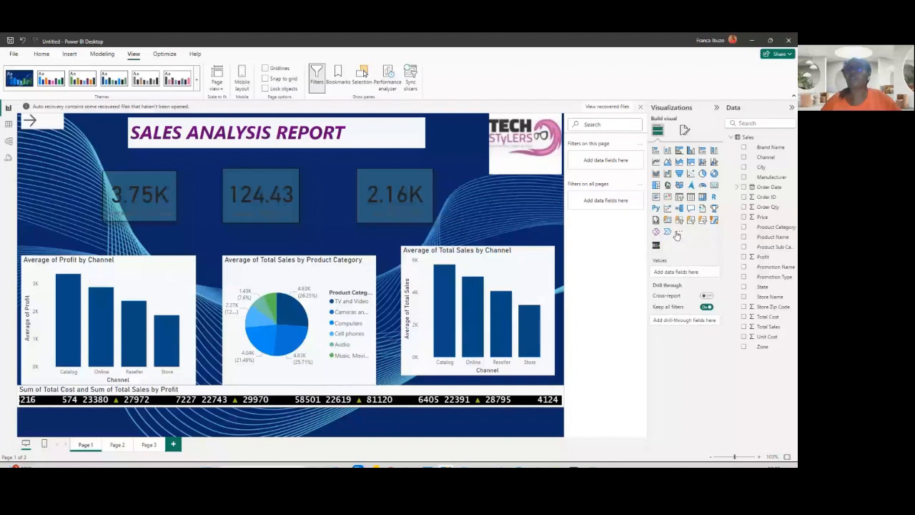
# - Open the Power BI visuals marketplace and browse its All, Organizational and AppSource visuals before closing it
pyautogui.click(678, 232)
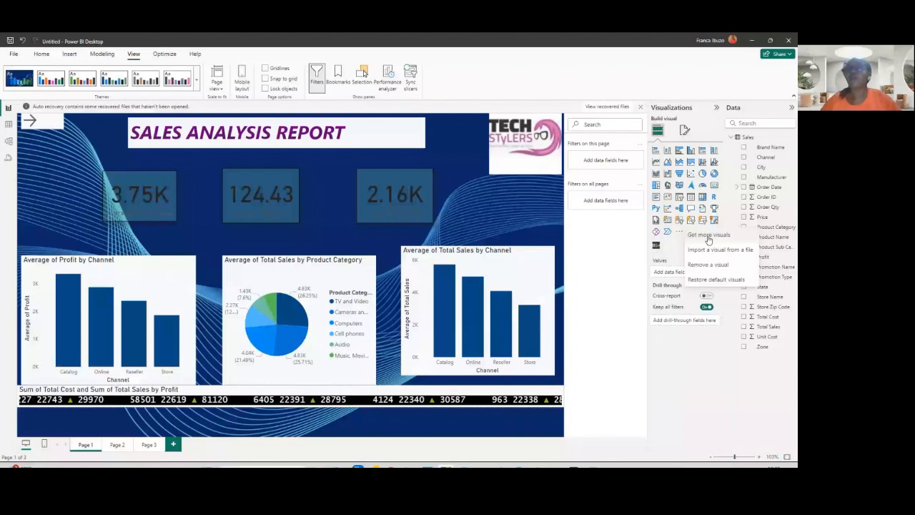
pyautogui.click(707, 238)
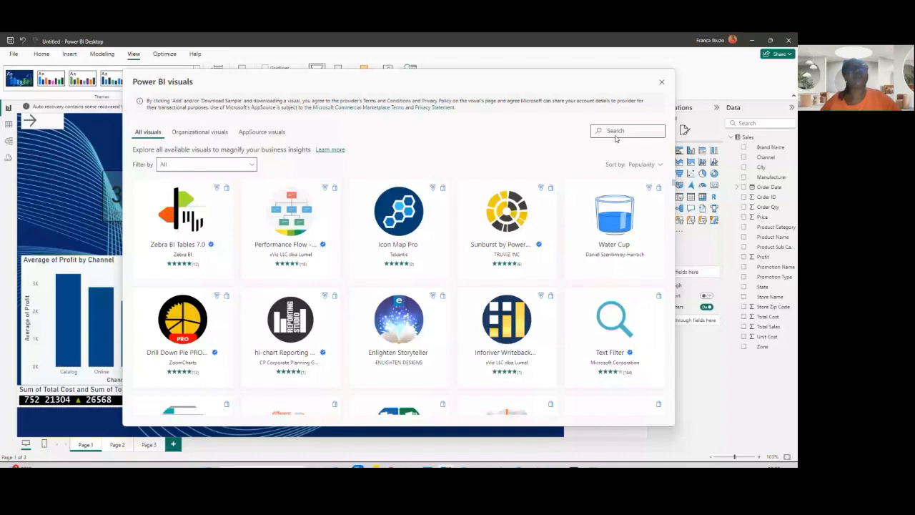
pyautogui.click(197, 132)
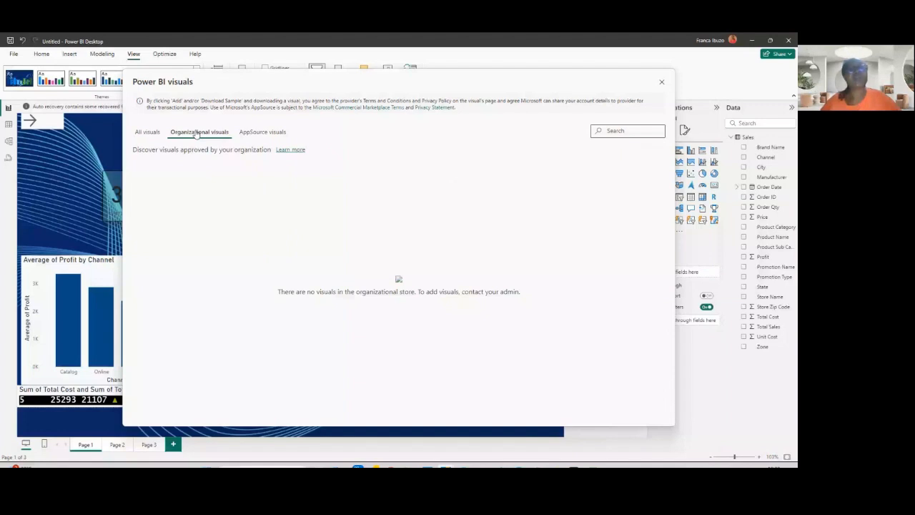
pyautogui.click(264, 133)
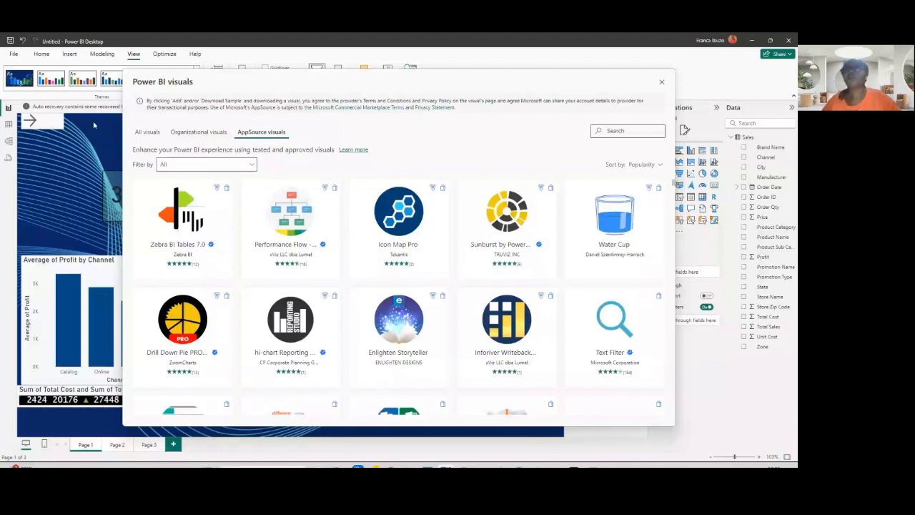
pyautogui.click(148, 131)
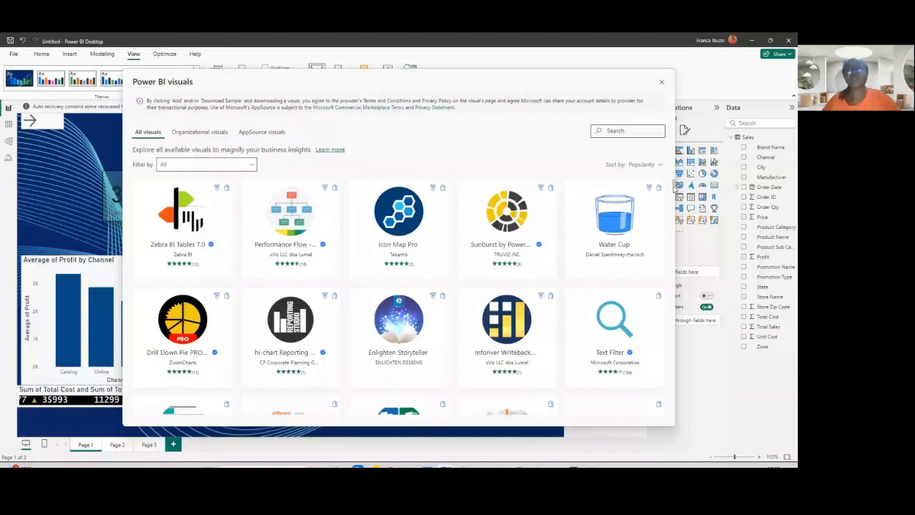
pyautogui.scroll(-3, 674, 187)
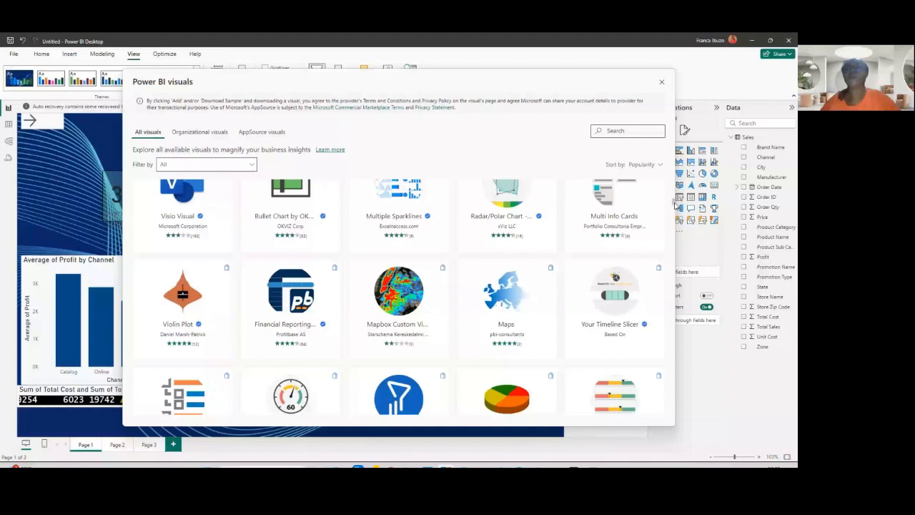
pyautogui.scroll(-5, 664, 214)
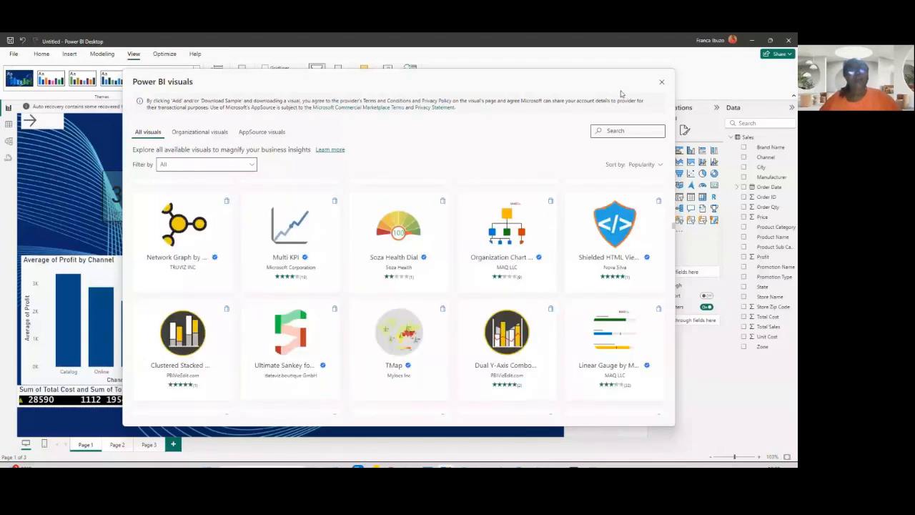
pyautogui.click(661, 82)
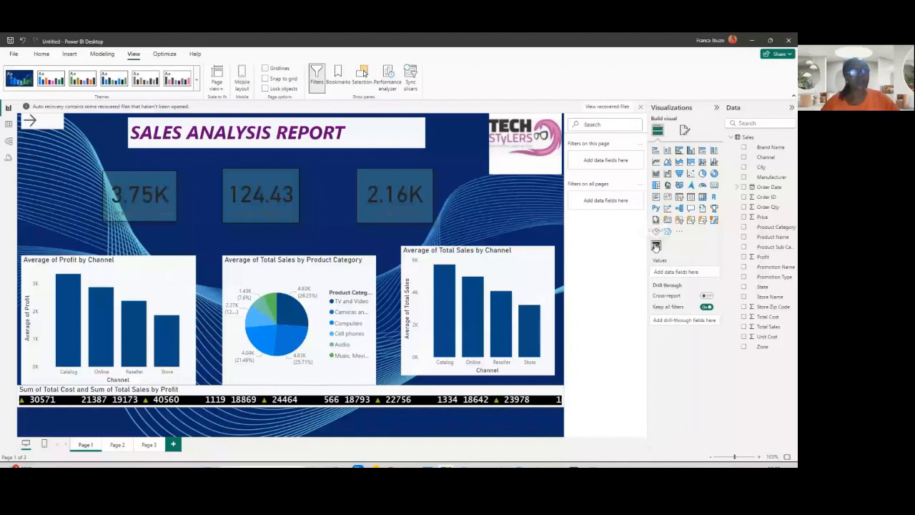
# - On Page 2, insert a Scroller visual and place it in the page's lower-left area
pyautogui.click(117, 444)
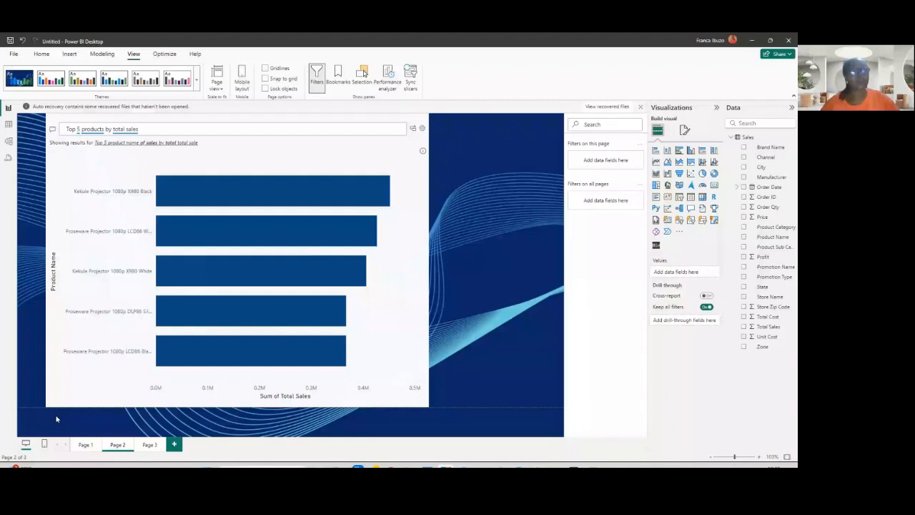
pyautogui.click(655, 246)
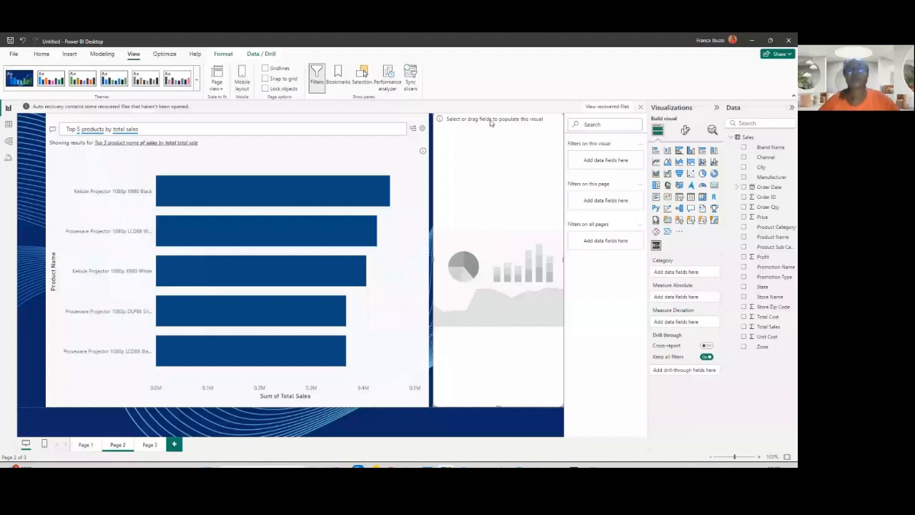
pyautogui.moveTo(490, 123); pyautogui.dragTo(503, 171)
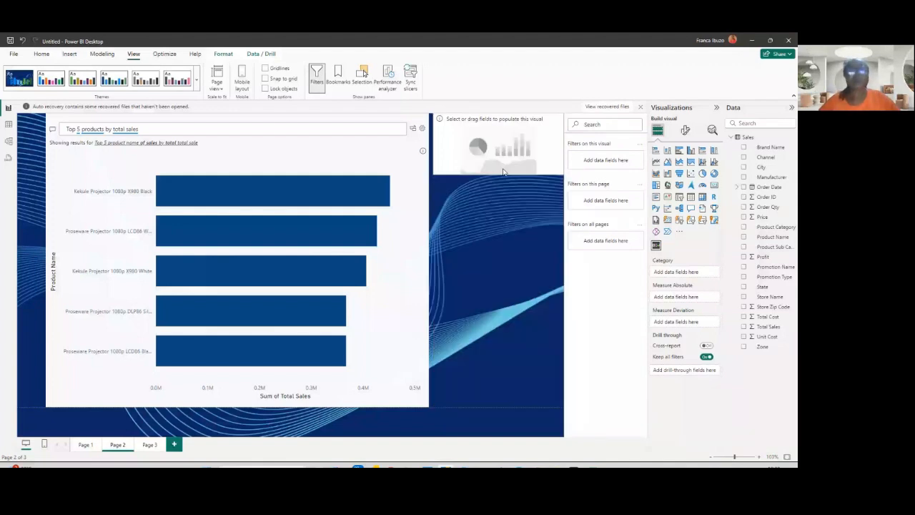
pyautogui.moveTo(503, 171); pyautogui.dragTo(148, 393)
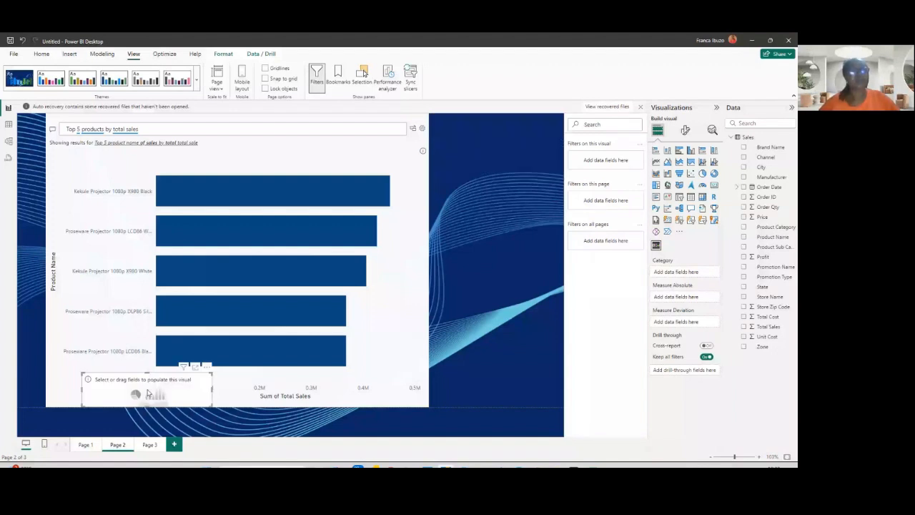
pyautogui.moveTo(148, 393); pyautogui.dragTo(156, 393)
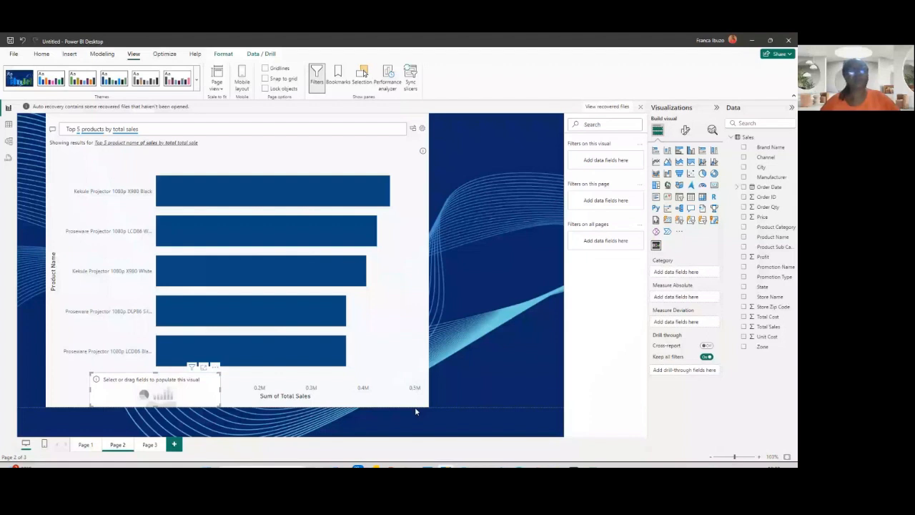
# - Shrink the Q&A chart toward the top of the page and stretch the Scroller across the full page width at the bottom
pyautogui.moveTo(428, 406); pyautogui.dragTo(375, 273)
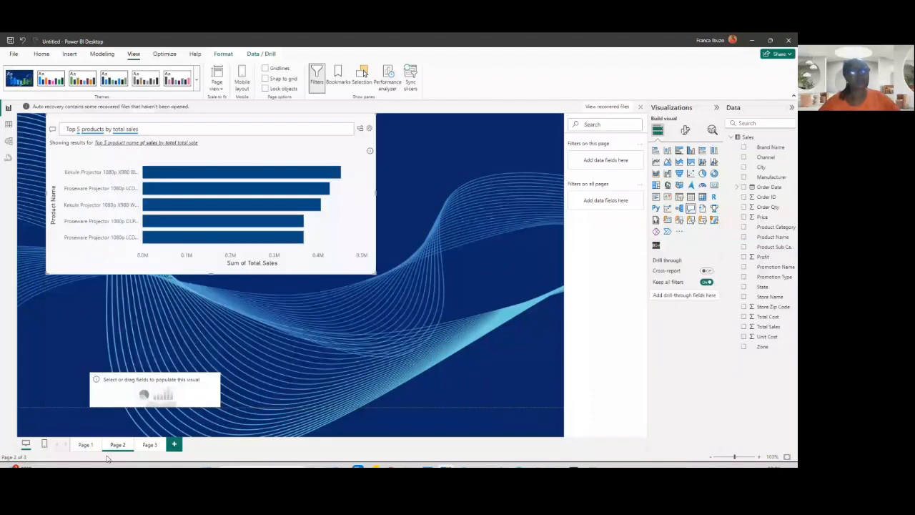
pyautogui.moveTo(113, 395); pyautogui.dragTo(62, 395)
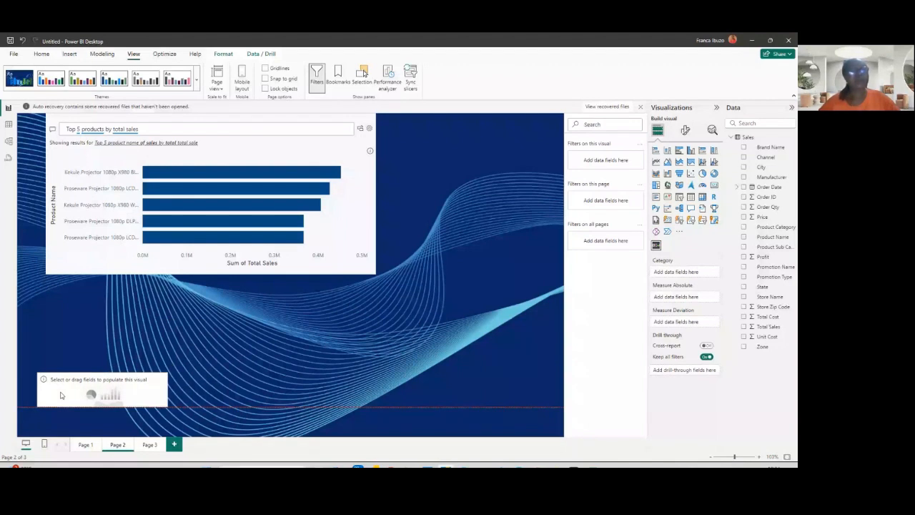
pyautogui.moveTo(61, 396); pyautogui.dragTo(42, 396)
pyautogui.moveTo(147, 406); pyautogui.dragTo(184, 406)
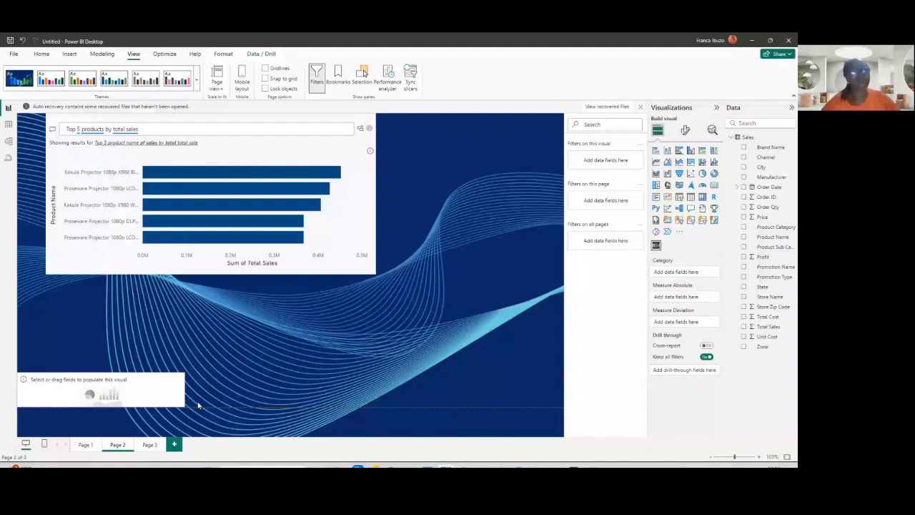
pyautogui.moveTo(198, 405); pyautogui.dragTo(563, 405)
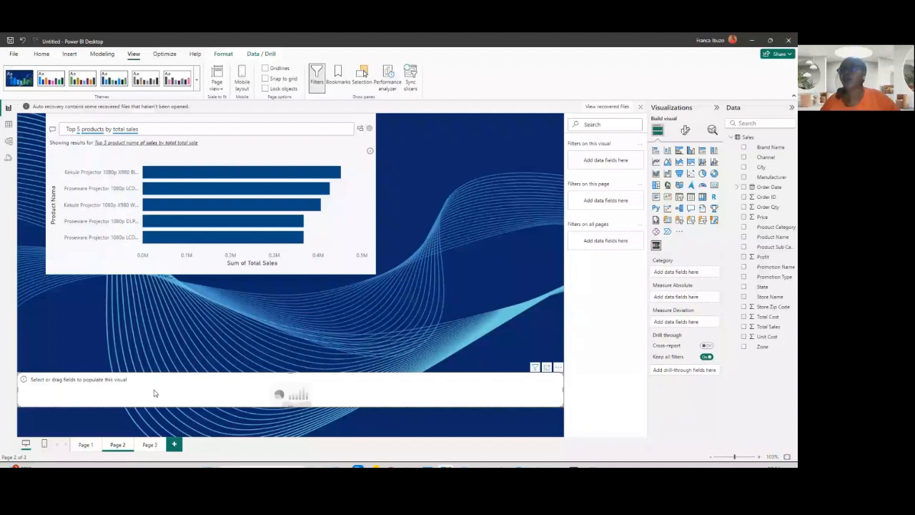
# - Add Total Cost, Total Sales and Profit fields to the Scroller visual
pyautogui.click(743, 317)
pyautogui.click(743, 326)
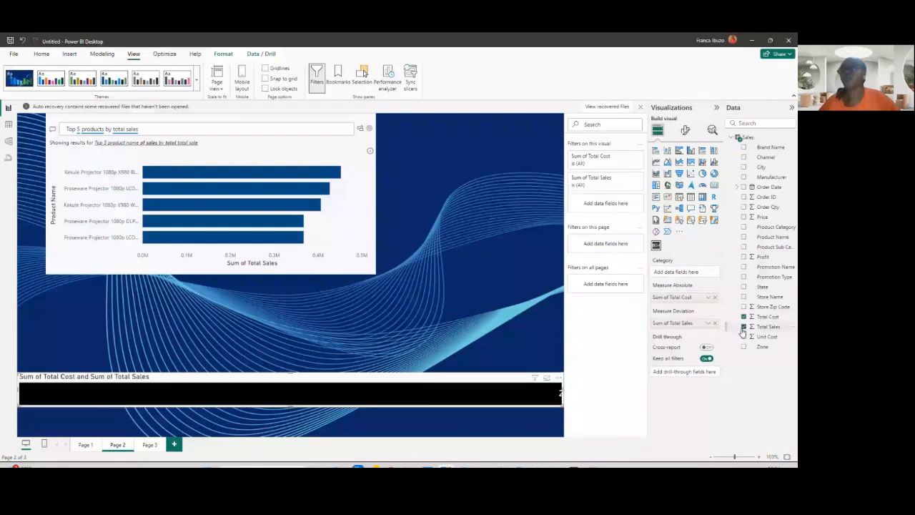
pyautogui.click(743, 257)
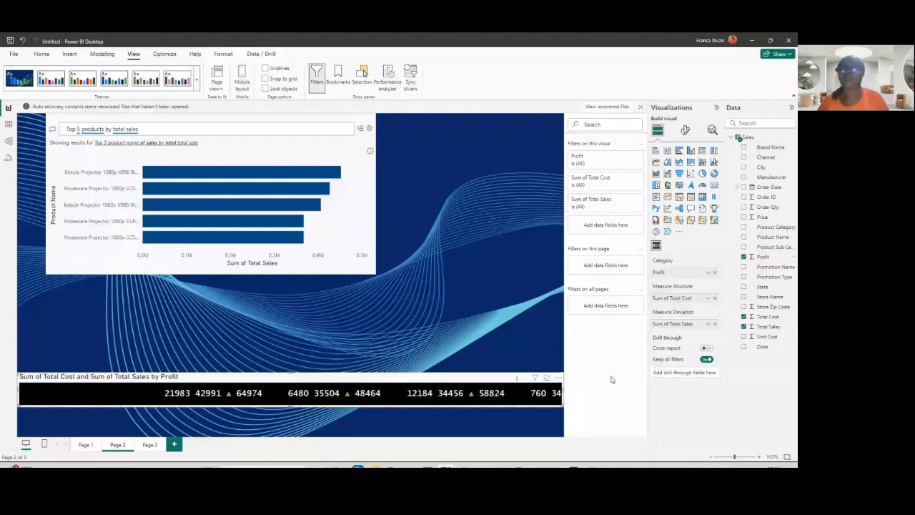
# - Open the mobile layout for Page 1 and auto-create the mobile layout
pyautogui.click(86, 445)
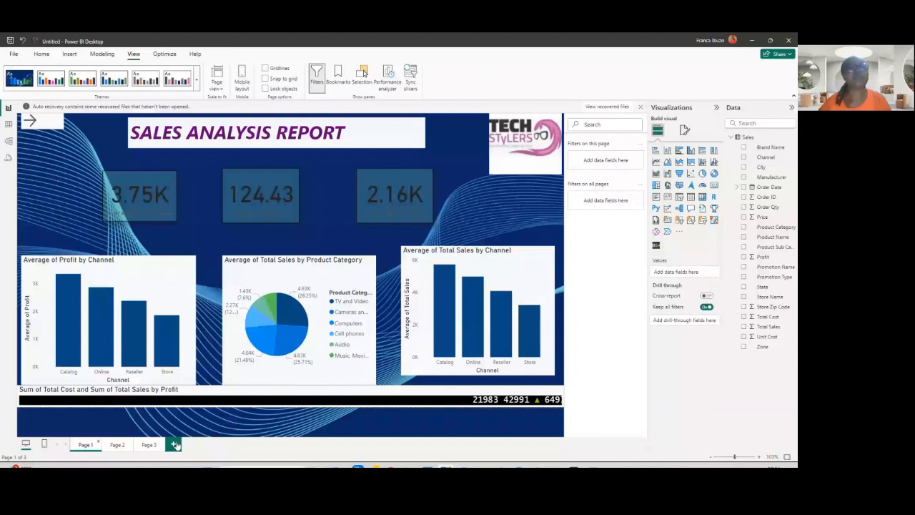
pyautogui.click(243, 85)
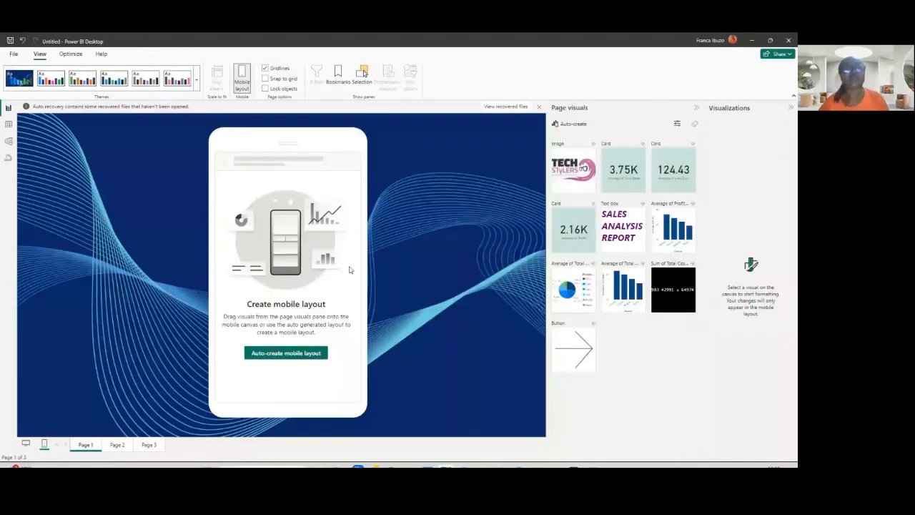
pyautogui.click(287, 357)
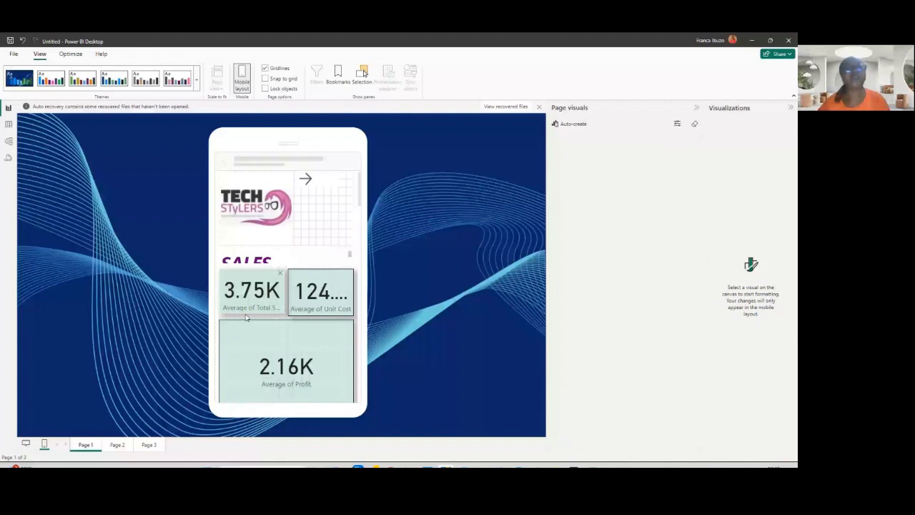
# - Try rearranging the KPI cards and the title text box on the mobile canvas
pyautogui.moveTo(246, 314); pyautogui.dragTo(315, 307)
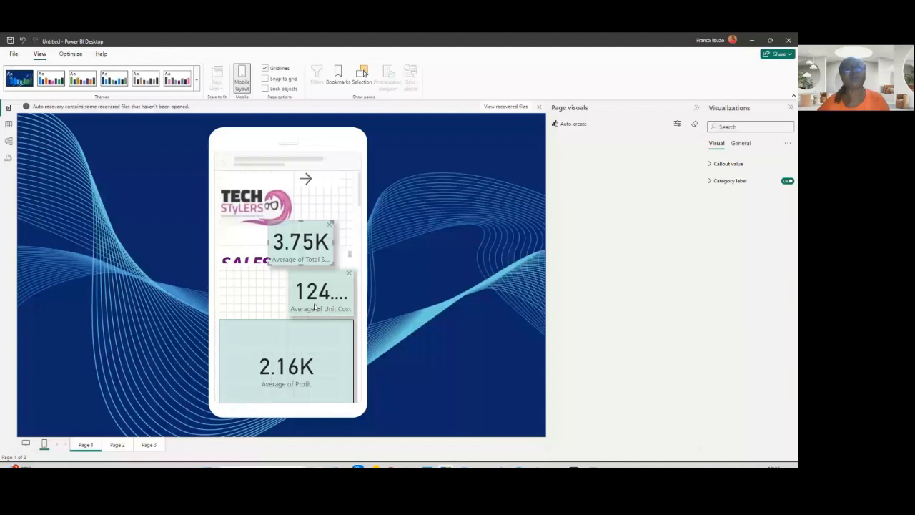
pyautogui.moveTo(300, 243); pyautogui.dragTo(268, 303)
pyautogui.moveTo(360, 204); pyautogui.dragTo(360, 217)
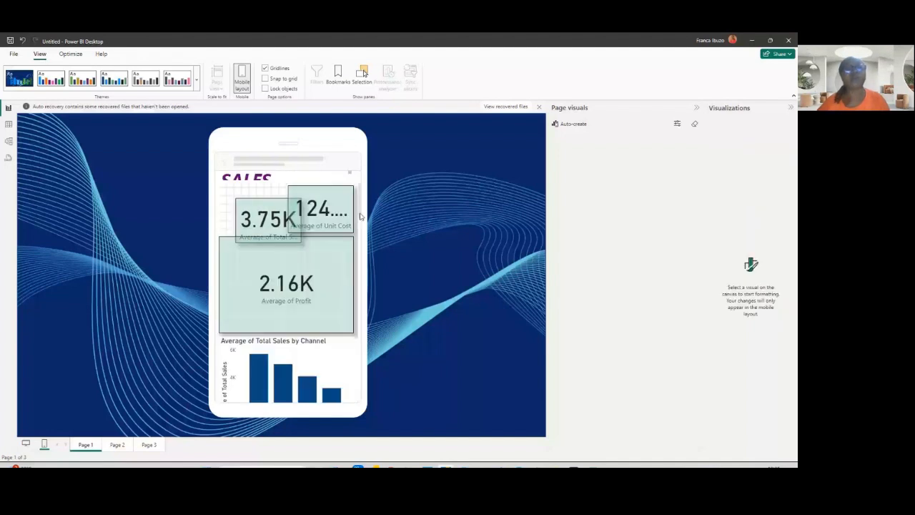
pyautogui.moveTo(360, 217); pyautogui.dragTo(362, 243)
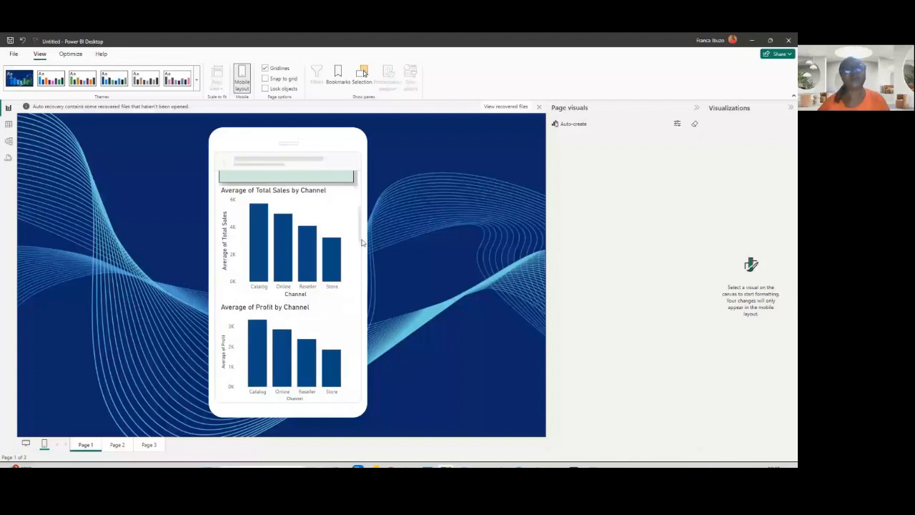
pyautogui.moveTo(362, 243); pyautogui.dragTo(380, 243)
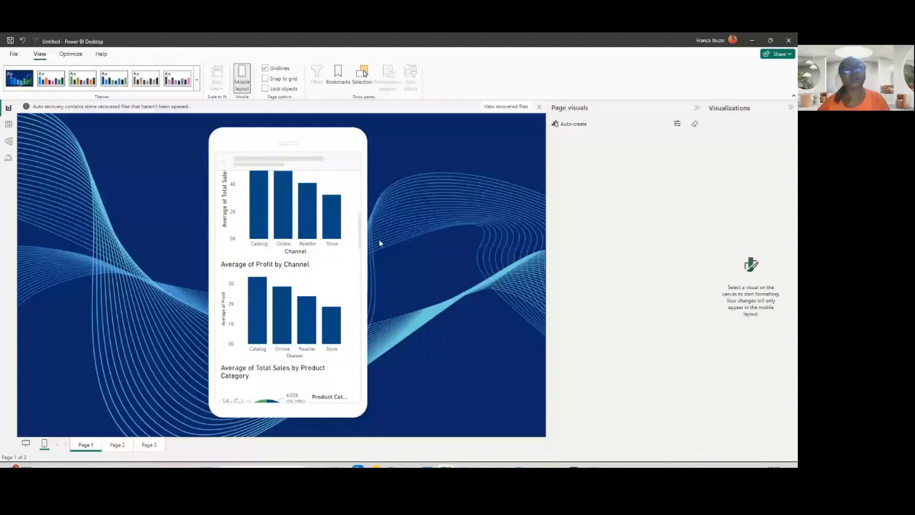
pyautogui.scroll(5, 262, 297)
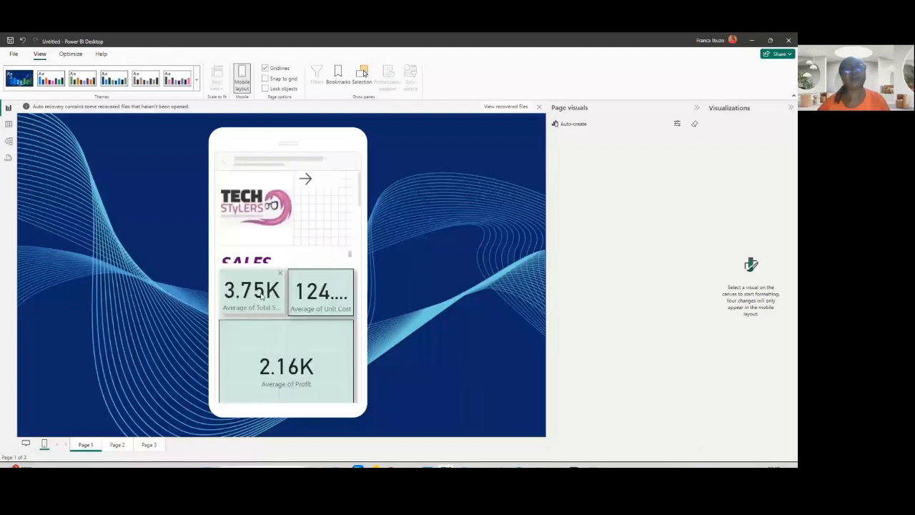
pyautogui.click(347, 261)
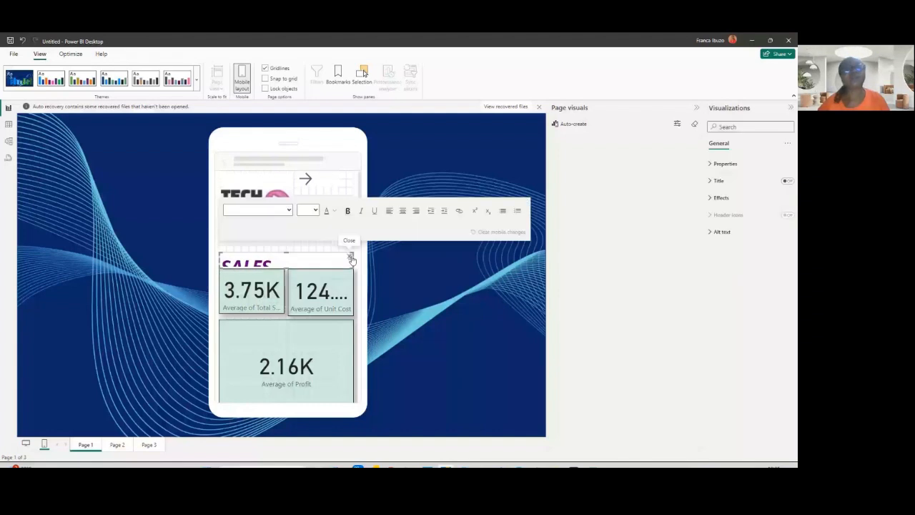
pyautogui.click(351, 257)
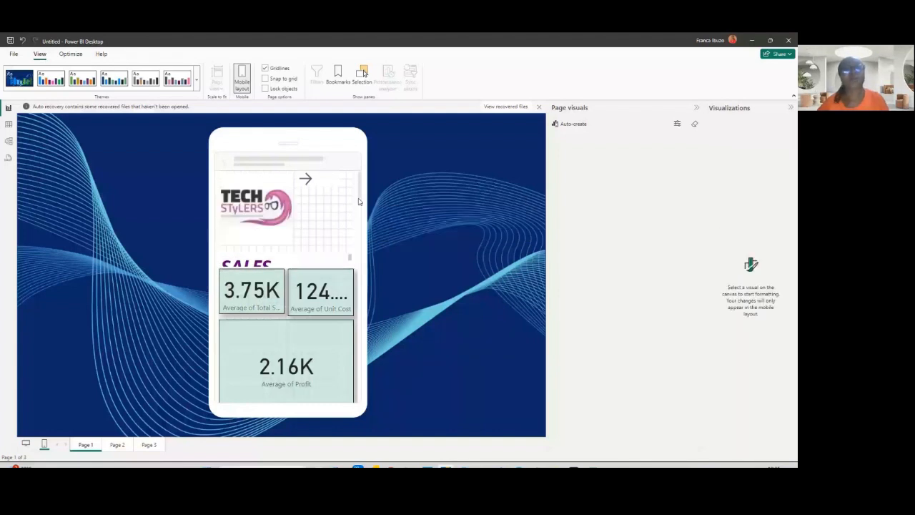
# - Scroll through Page 1's mobile layout and open Page 2's mobile layout
pyautogui.scroll(-3, 361, 236)
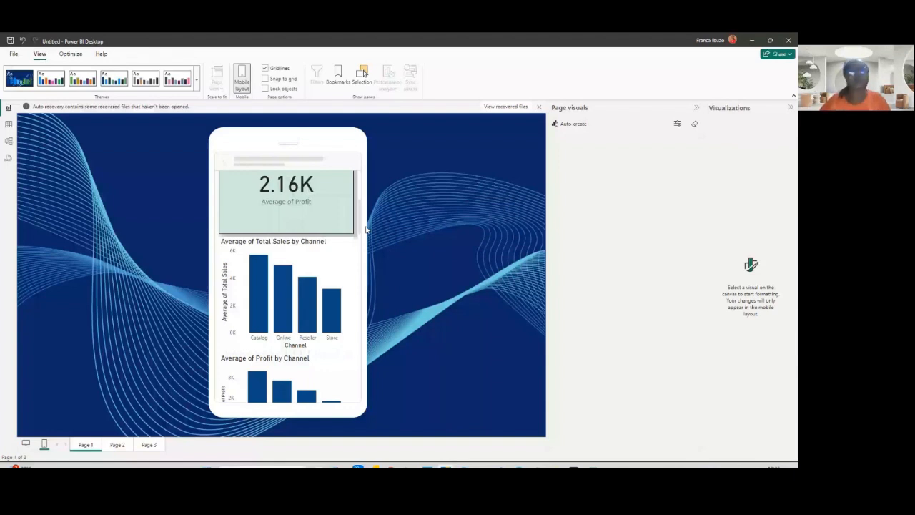
pyautogui.scroll(-3, 389, 243)
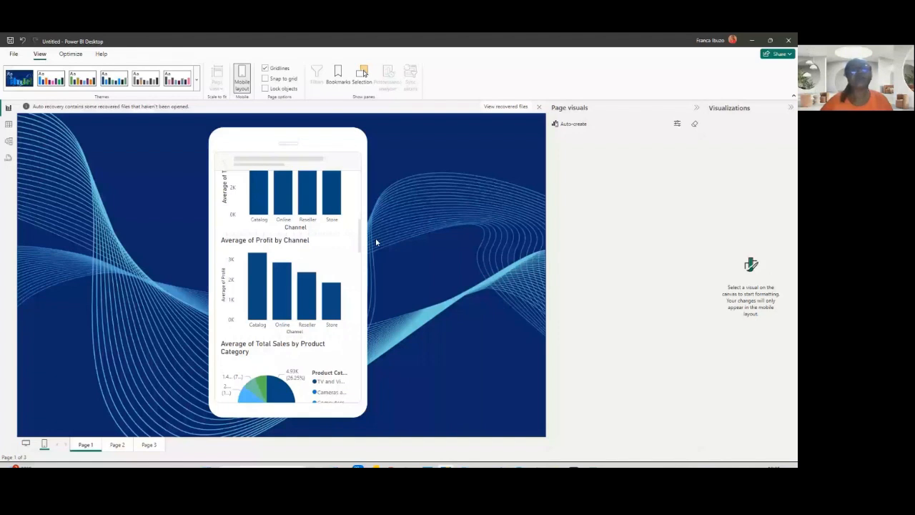
pyautogui.scroll(5, 363, 203)
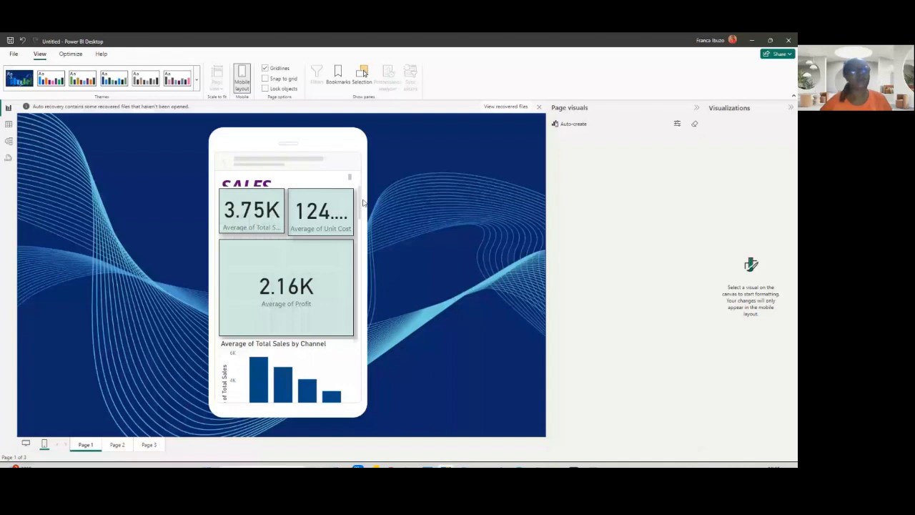
pyautogui.scroll(-5, 377, 243)
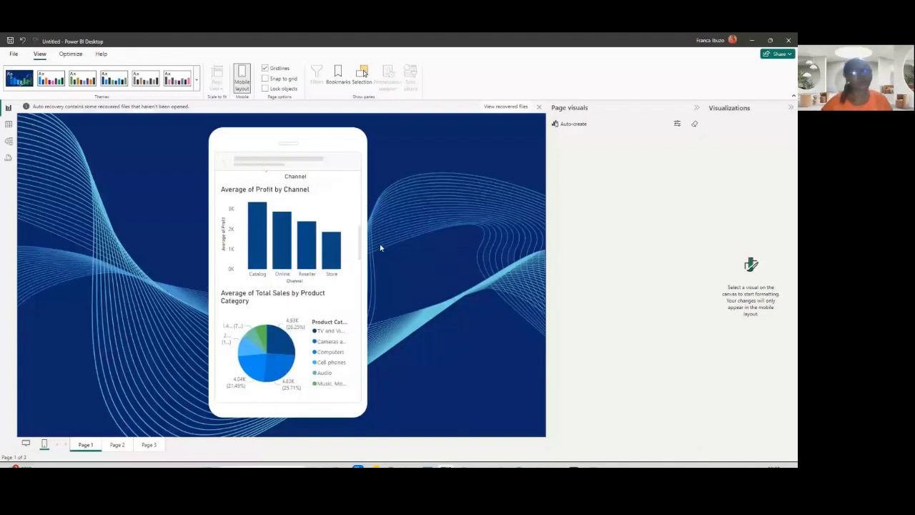
pyautogui.scroll(-5, 380, 247)
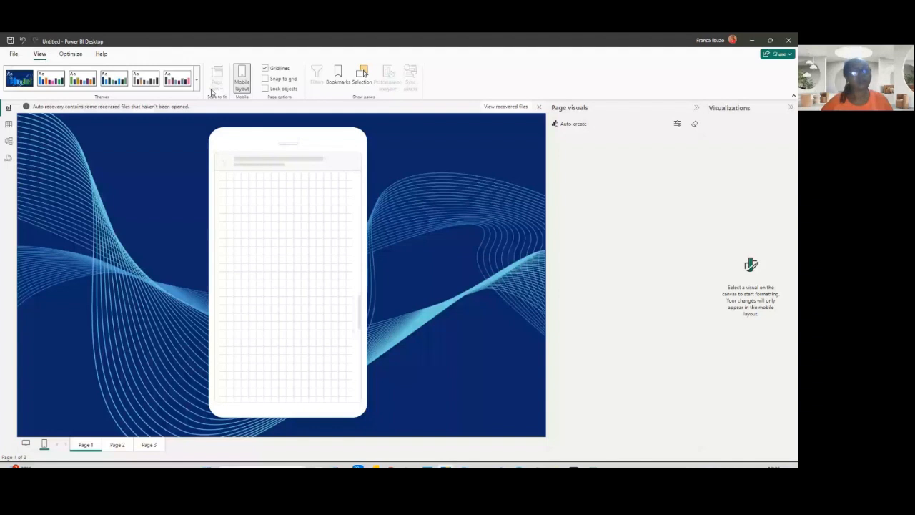
pyautogui.click(118, 444)
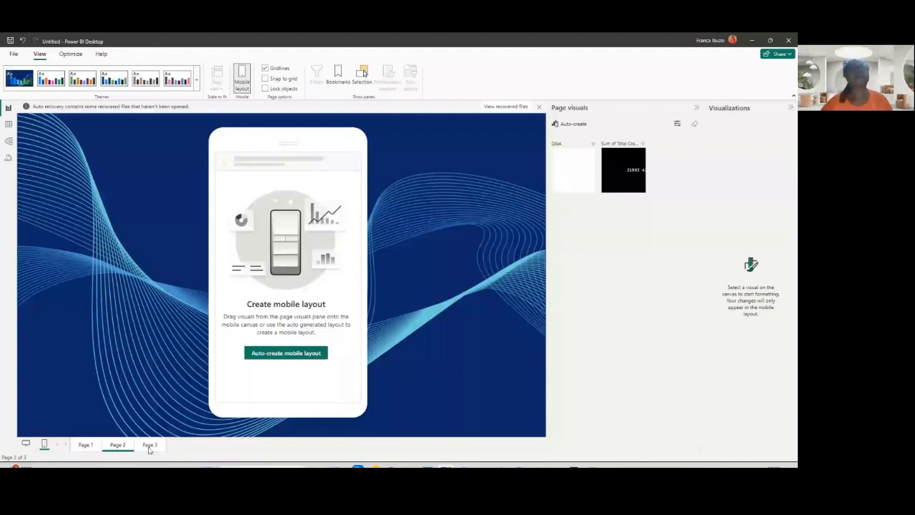
# - Open Page 3's mobile layout, then return to the desktop layout of Page 1
pyautogui.click(150, 444)
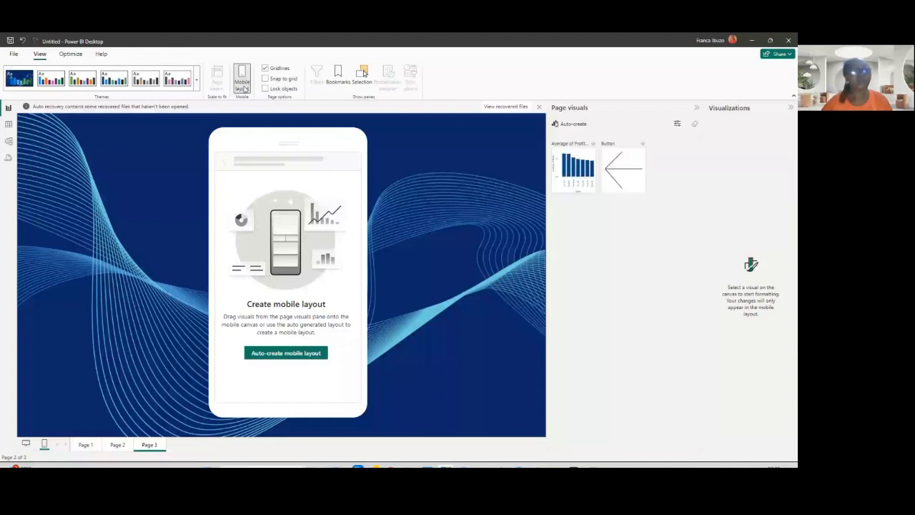
pyautogui.click(244, 87)
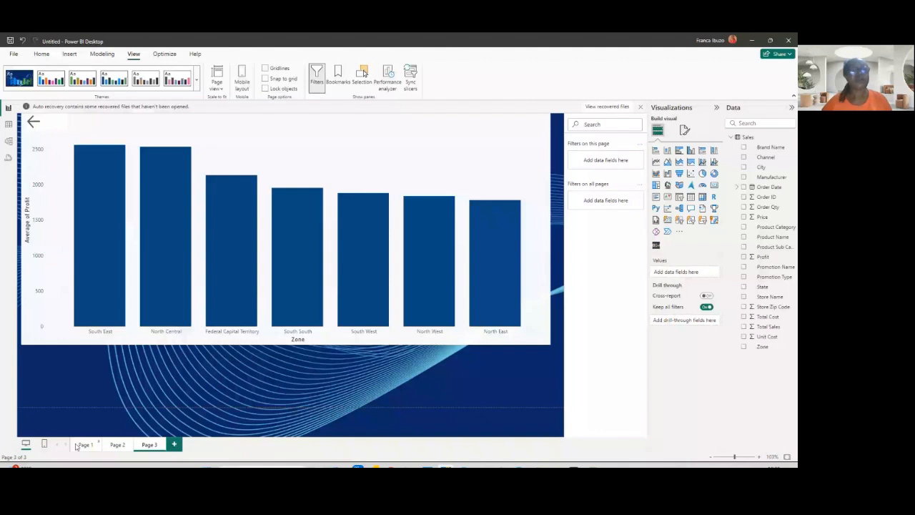
pyautogui.click(78, 444)
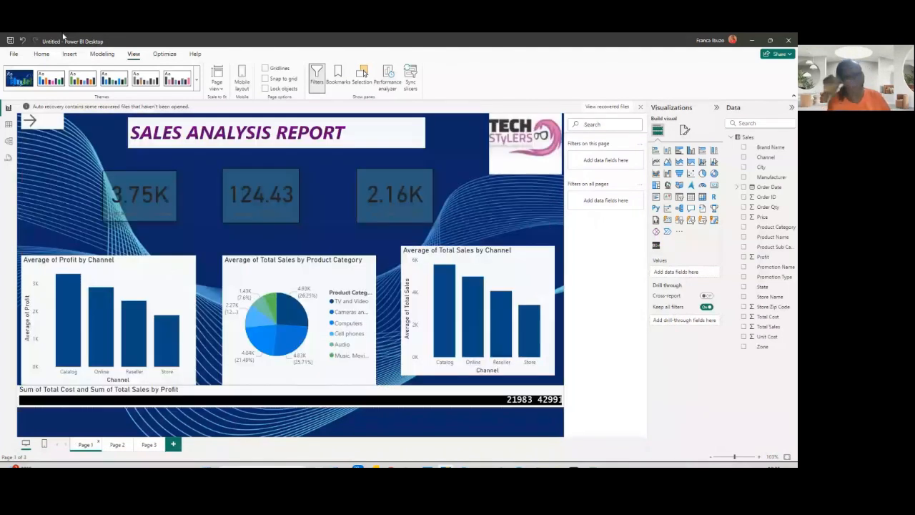
pyautogui.click(42, 54)
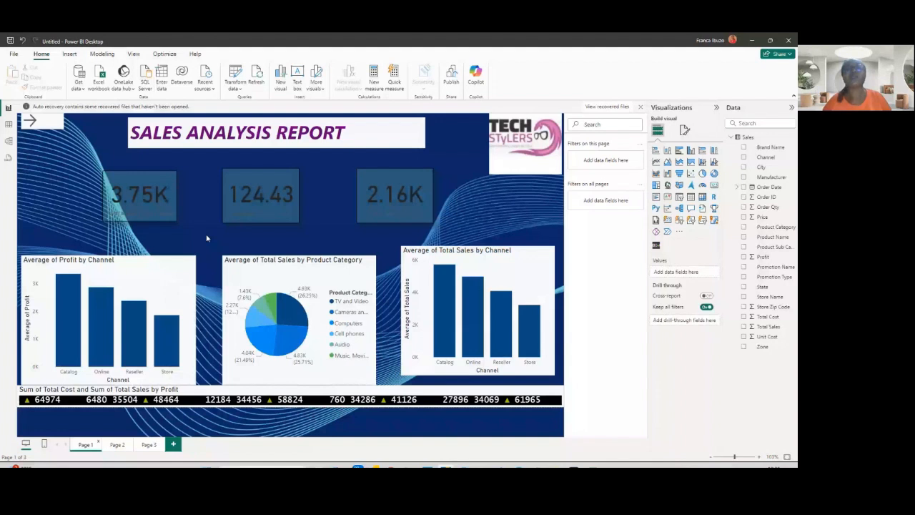
pyautogui.click(455, 85)
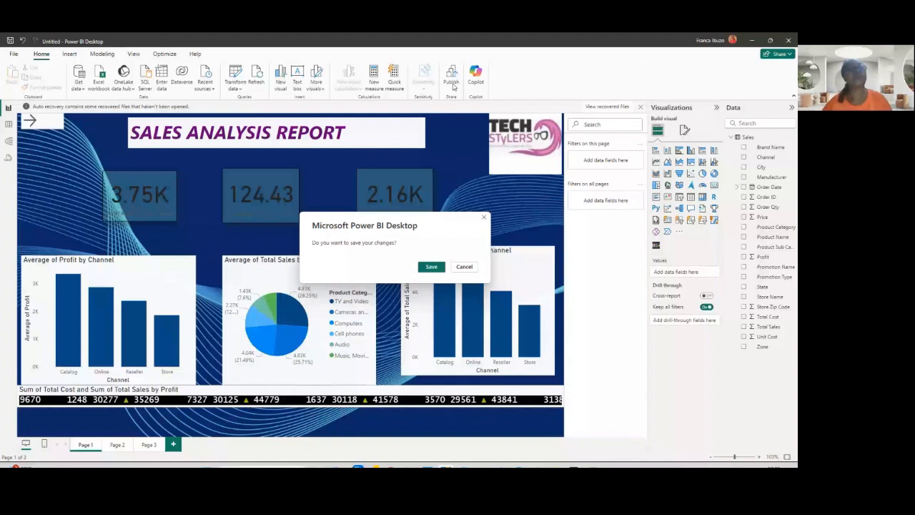
pyautogui.click(464, 267)
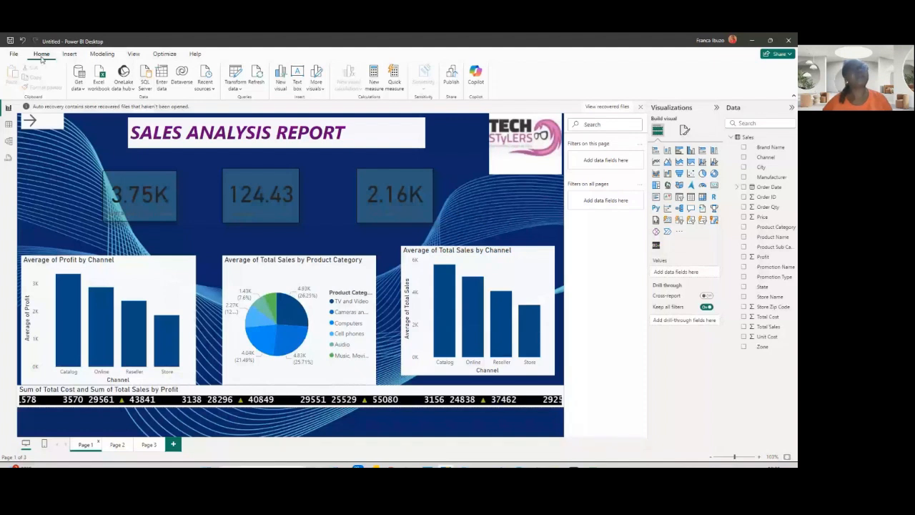
# - Save the report as Techstyler sales
pyautogui.hotkey('ctrl', 's')
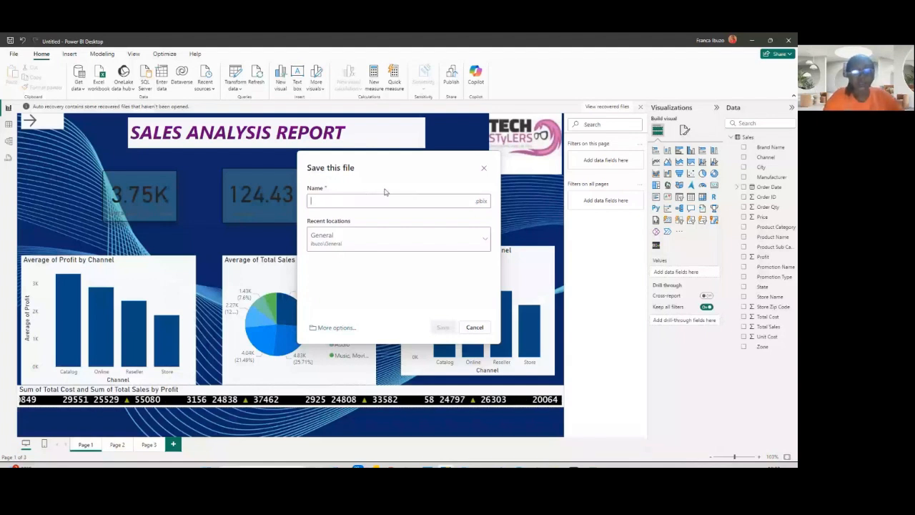
pyautogui.write('Tec')
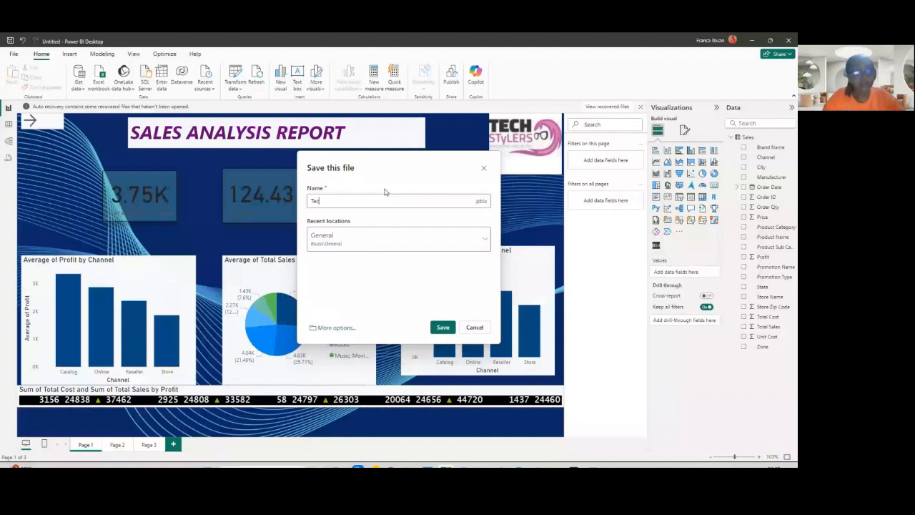
pyautogui.write('hsty')
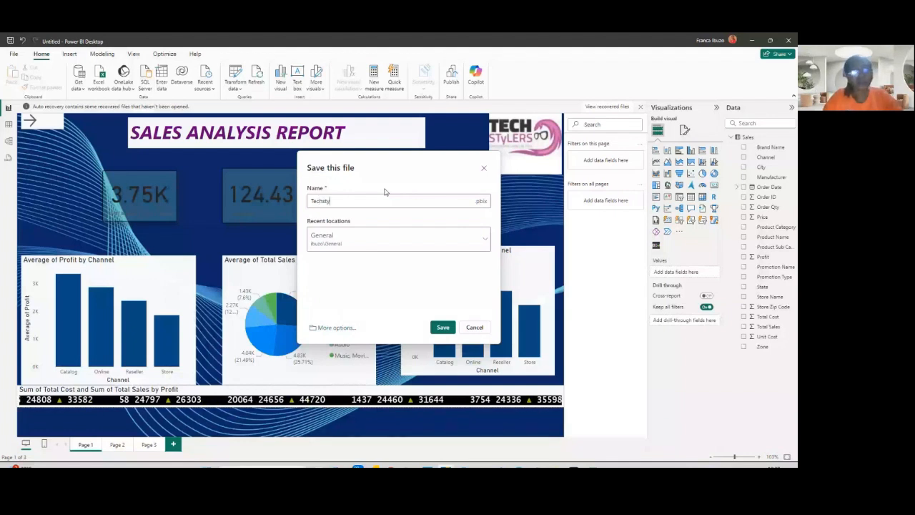
pyautogui.write('l')
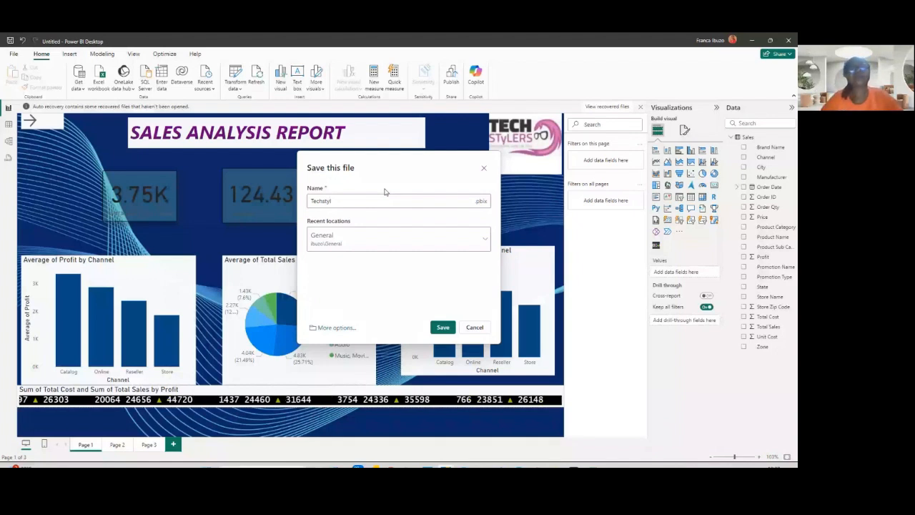
pyautogui.write('er sales')
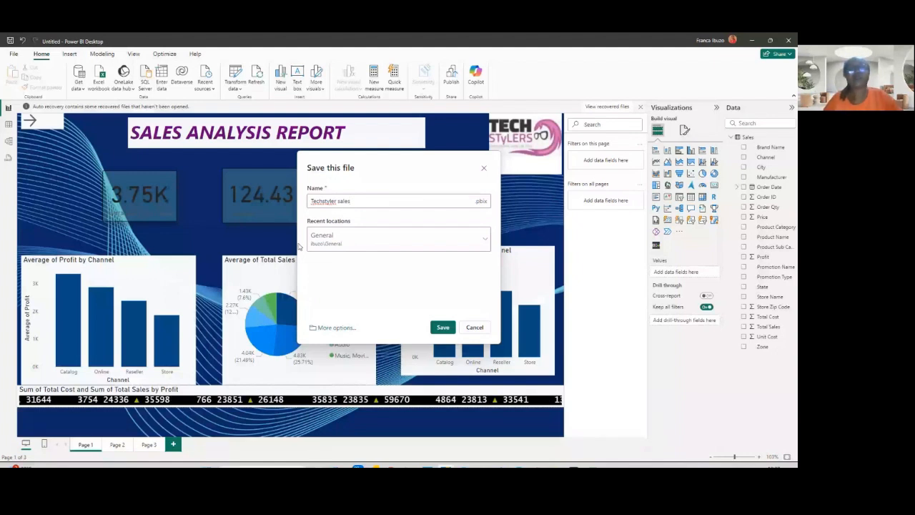
pyautogui.click(443, 327)
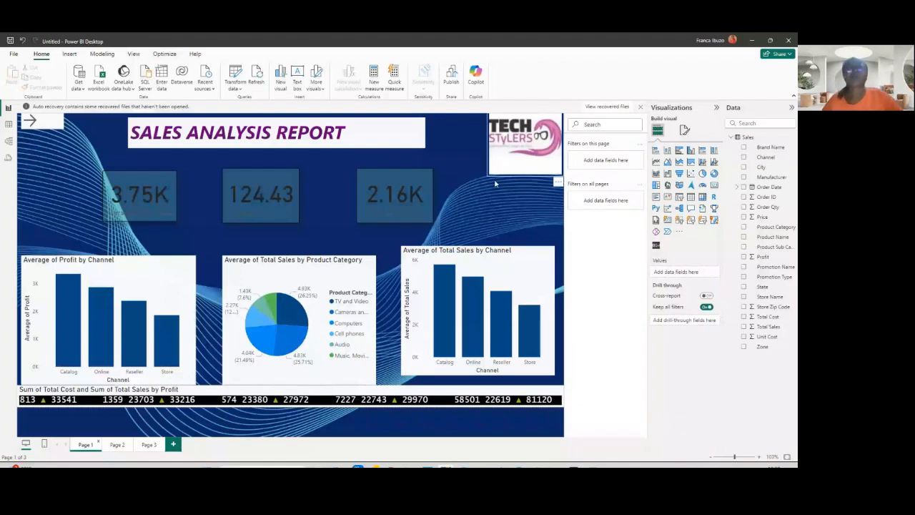
# - Publish the report to Power BI and open the published report in the Power BI service
pyautogui.click(451, 82)
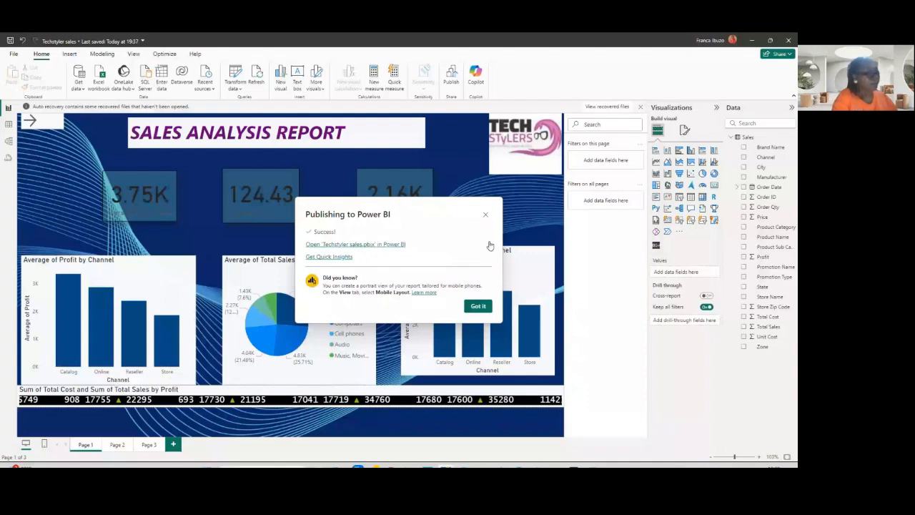
pyautogui.click(374, 246)
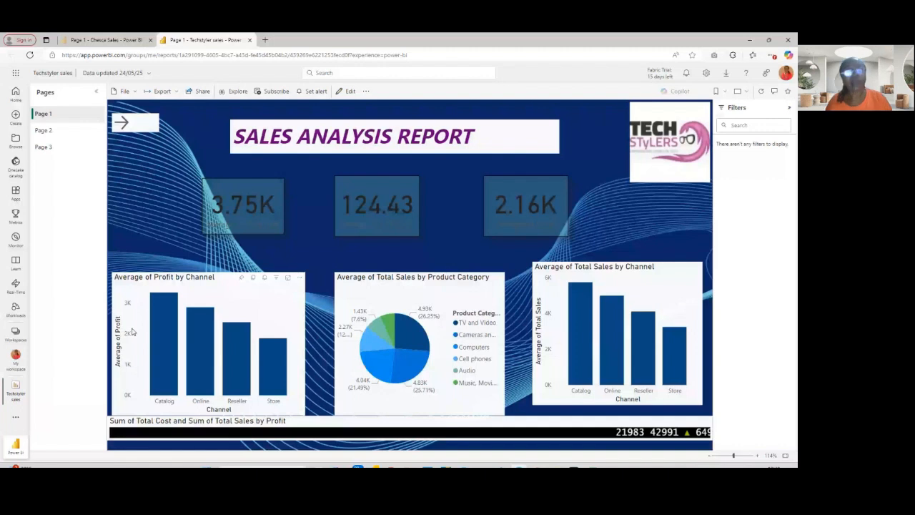
pyautogui.moveTo(235, 205)
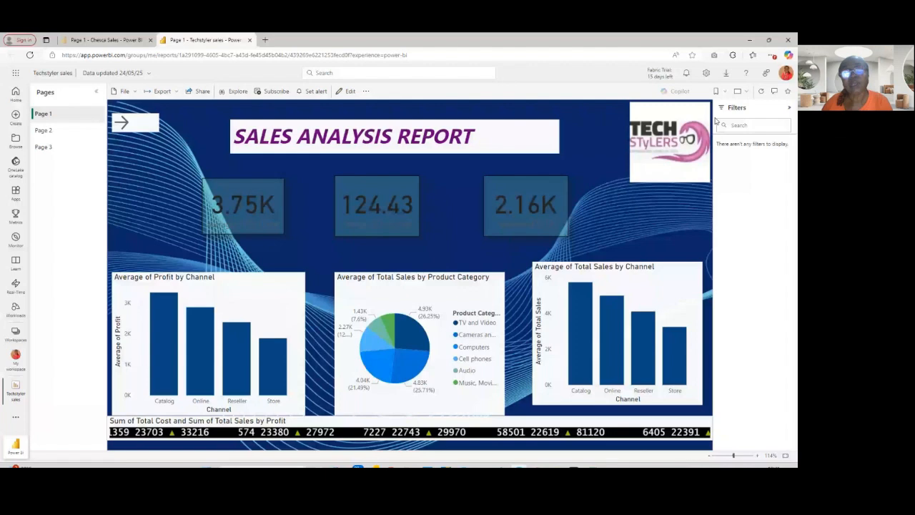
pyautogui.click(370, 429)
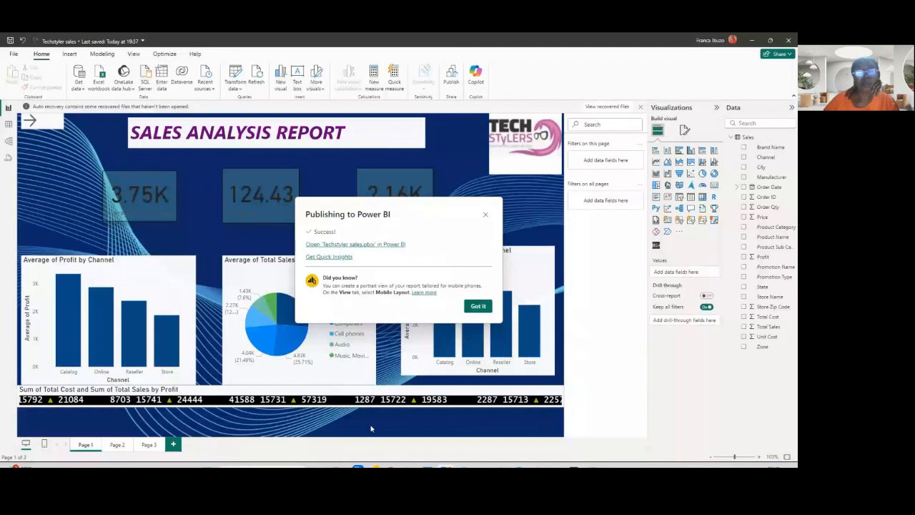
# - Close the publishing confirmation and save the report again
pyautogui.click(477, 306)
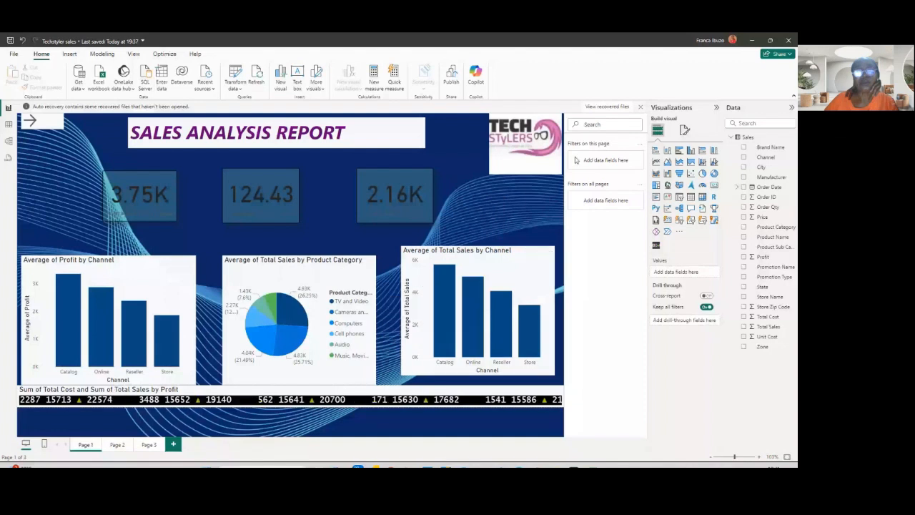
pyautogui.hotkey('ctrl', 's')
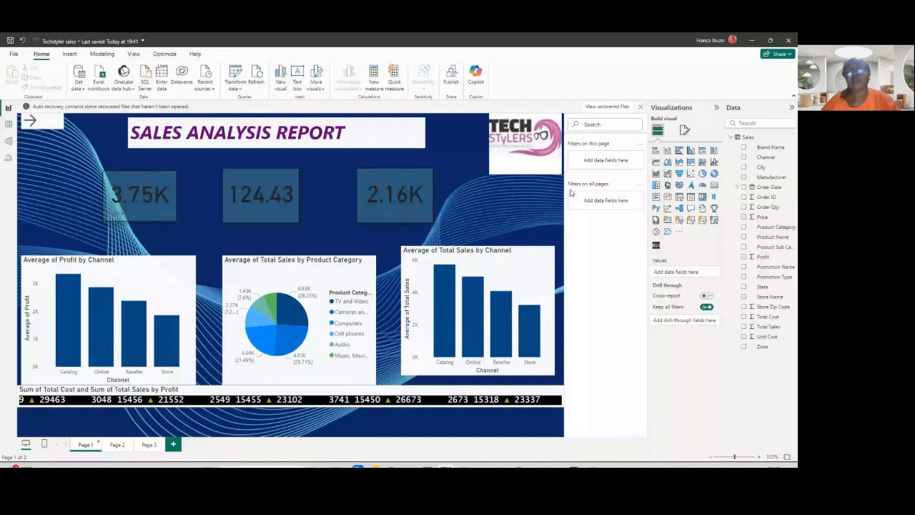
# - Add a slicer using the Order Date Year field beside the KPI cards, then move and resize it
pyautogui.click(666, 223)
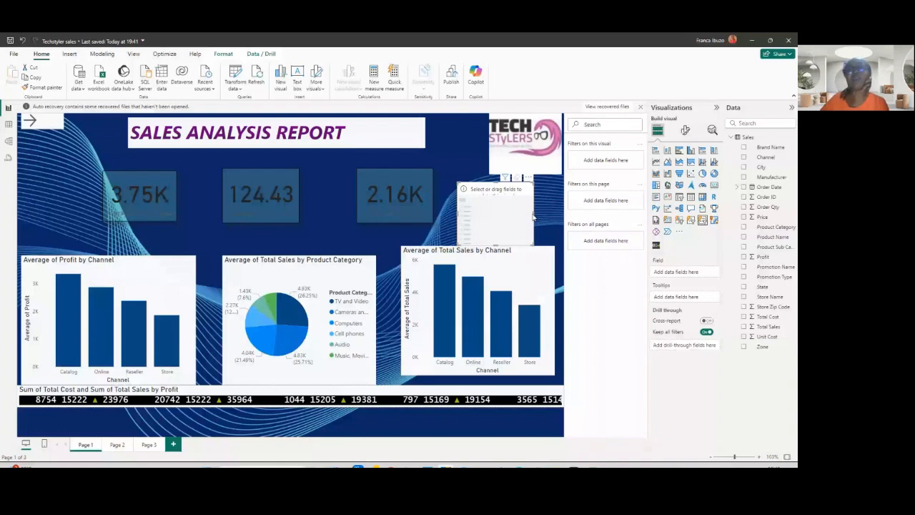
pyautogui.moveTo(533, 214); pyautogui.dragTo(555, 217)
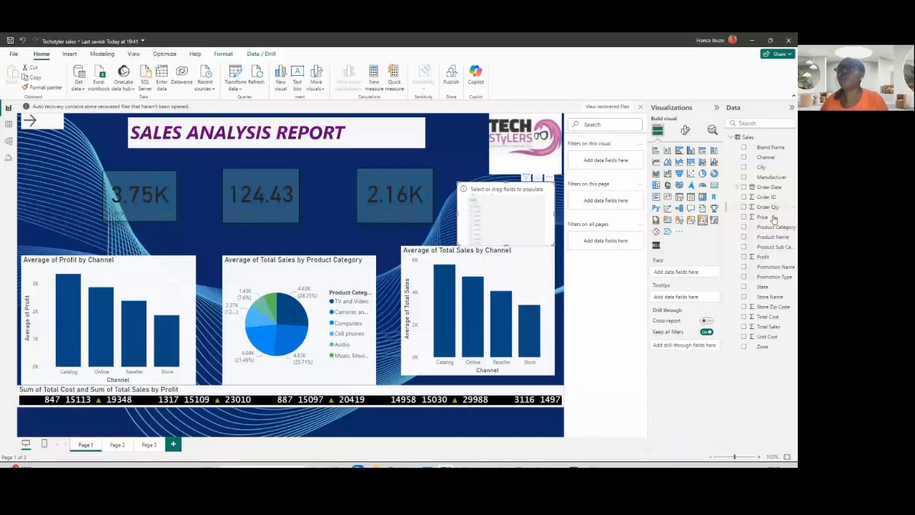
pyautogui.click(742, 187)
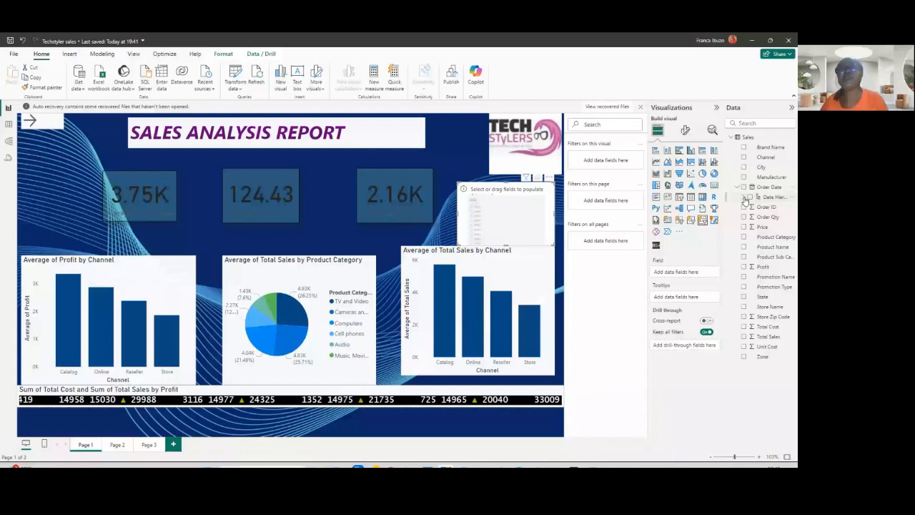
pyautogui.click(744, 197)
pyautogui.click(756, 207)
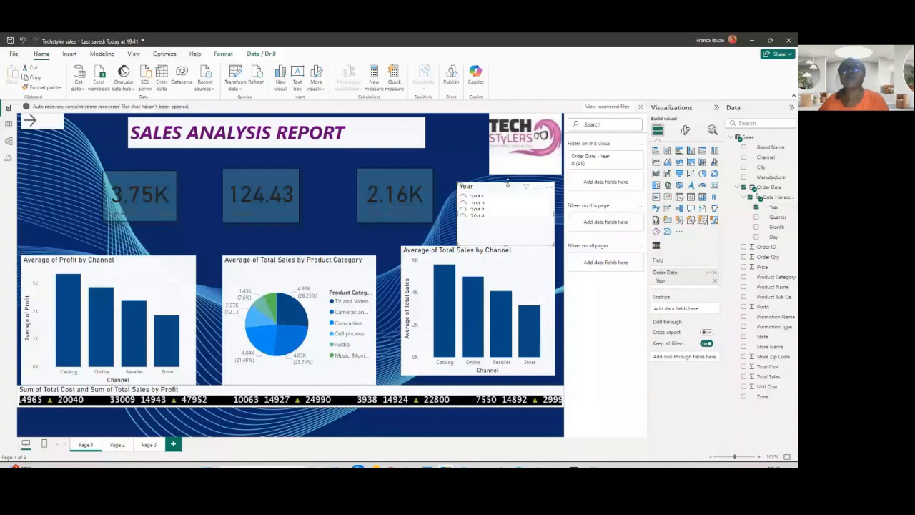
pyautogui.moveTo(506, 183); pyautogui.dragTo(507, 174)
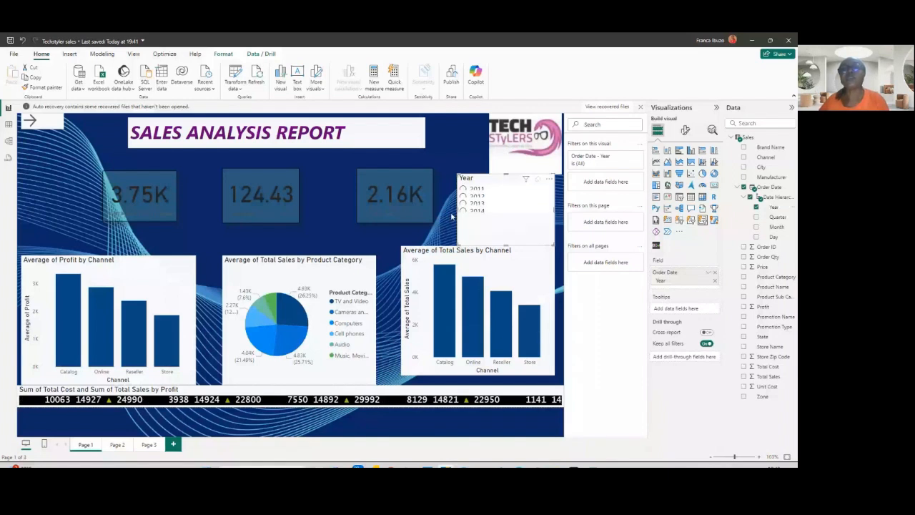
pyautogui.moveTo(457, 213); pyautogui.dragTo(442, 213)
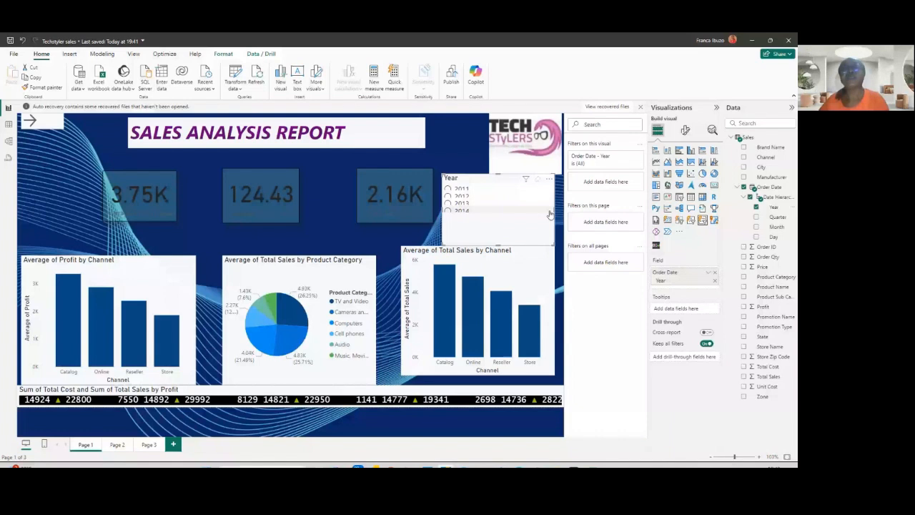
pyautogui.moveTo(554, 212); pyautogui.dragTo(558, 211)
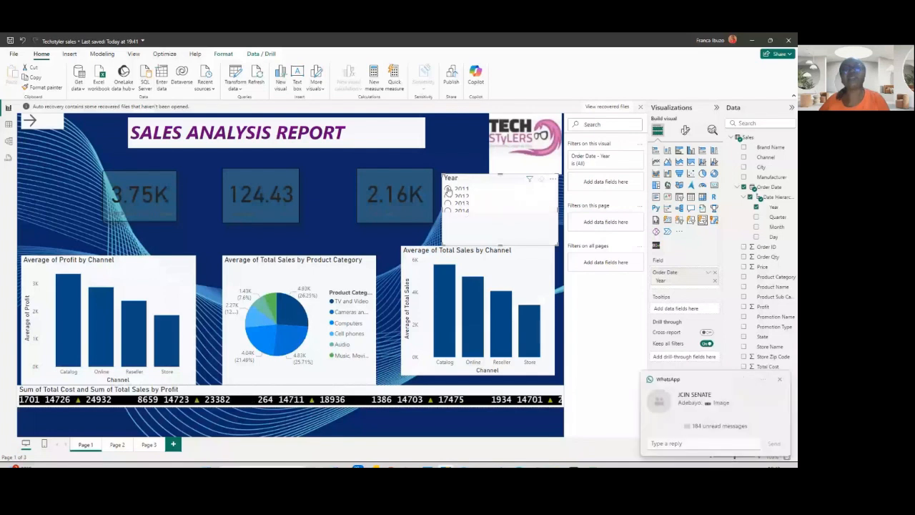
# - Select 2011, 2012 and 2013 in turn on the Year slicer to test the filtering
pyautogui.click(448, 190)
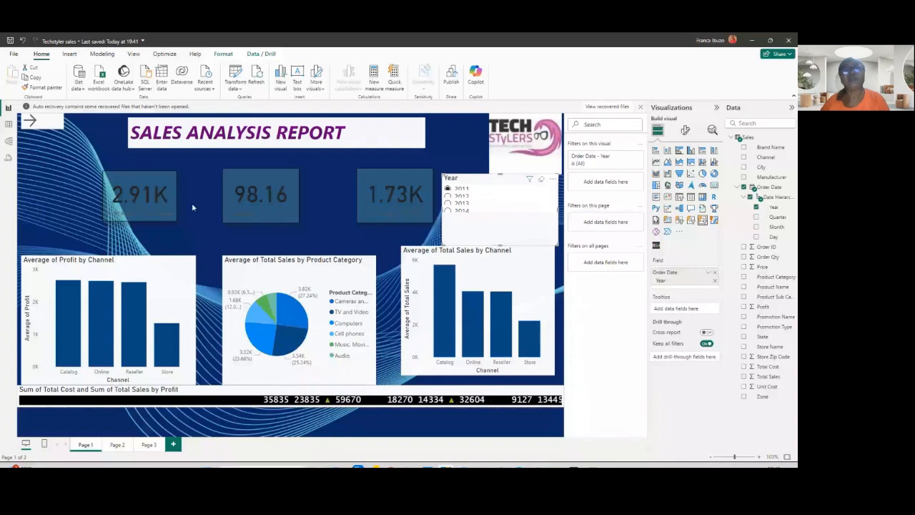
pyautogui.click(447, 195)
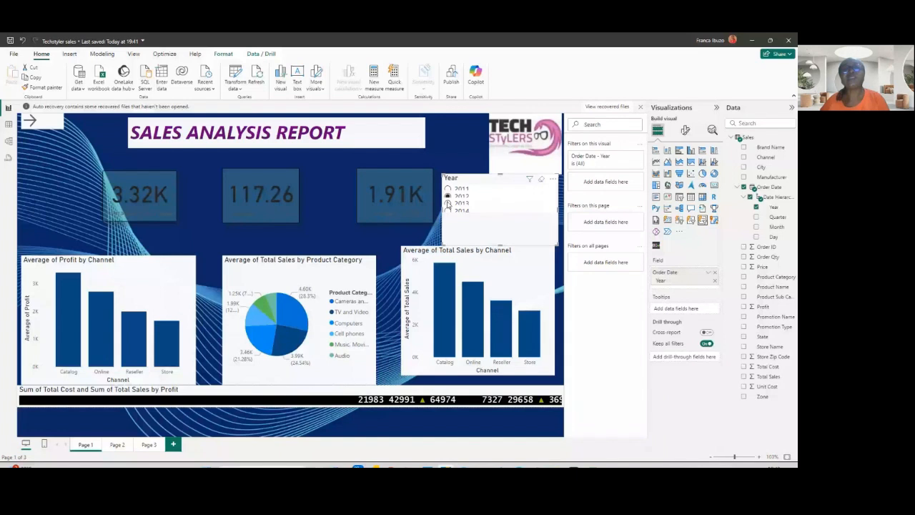
pyautogui.click(448, 203)
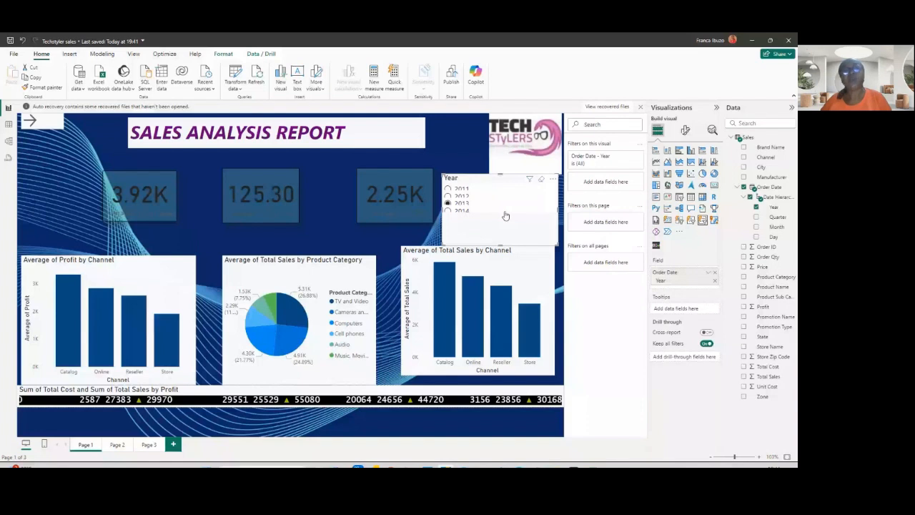
# - Switch the slicer's Year filter to basic filtering excluding 2011 and 2012, and add Channel to the slicer
pyautogui.click(628, 160)
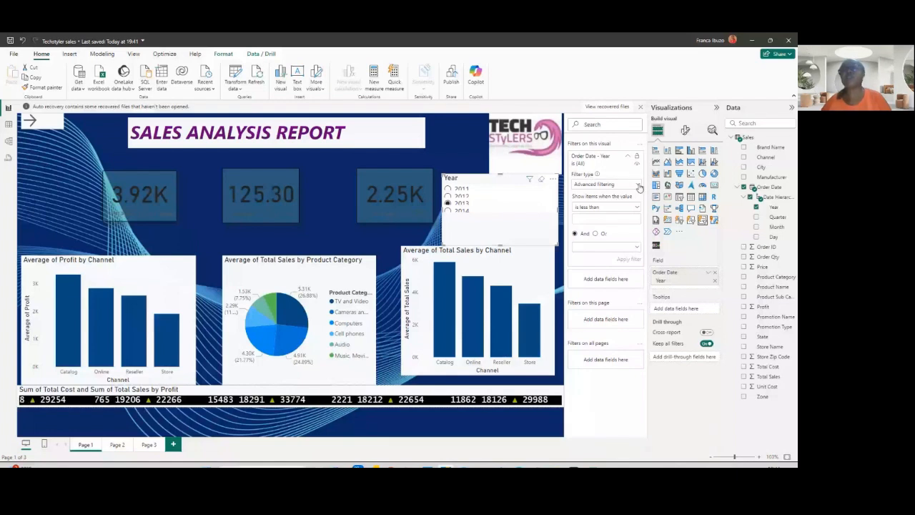
pyautogui.click(638, 185)
pyautogui.click(585, 207)
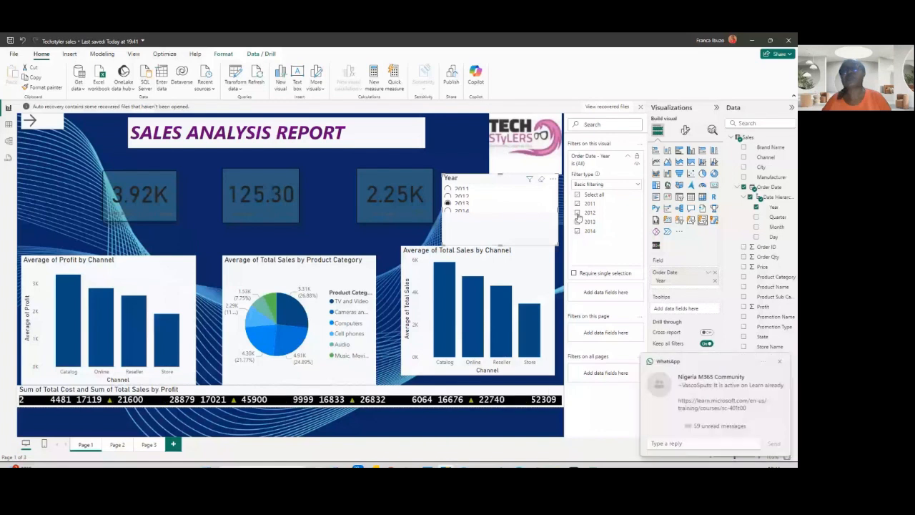
pyautogui.click(577, 212)
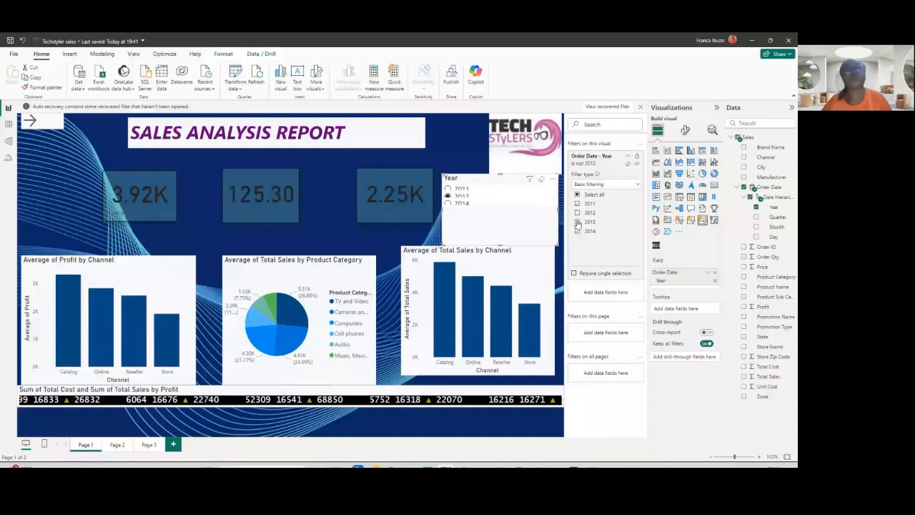
pyautogui.click(577, 203)
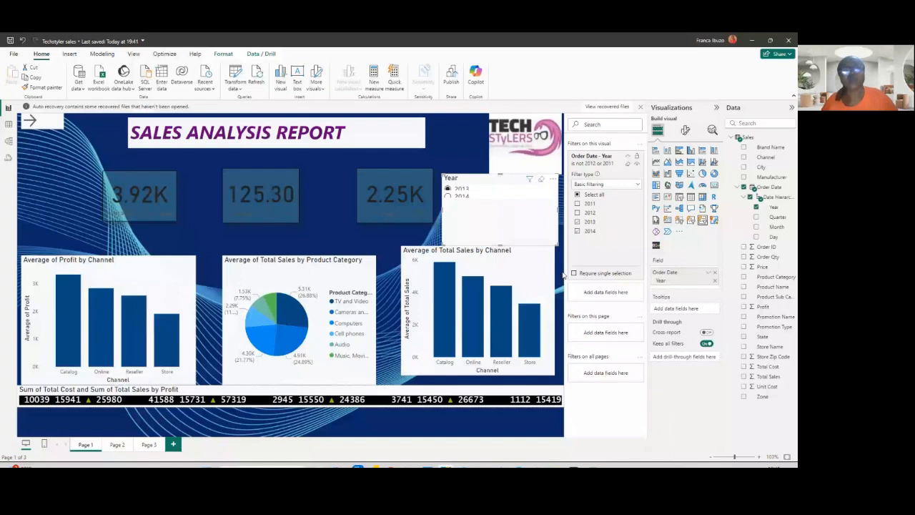
pyautogui.click(743, 157)
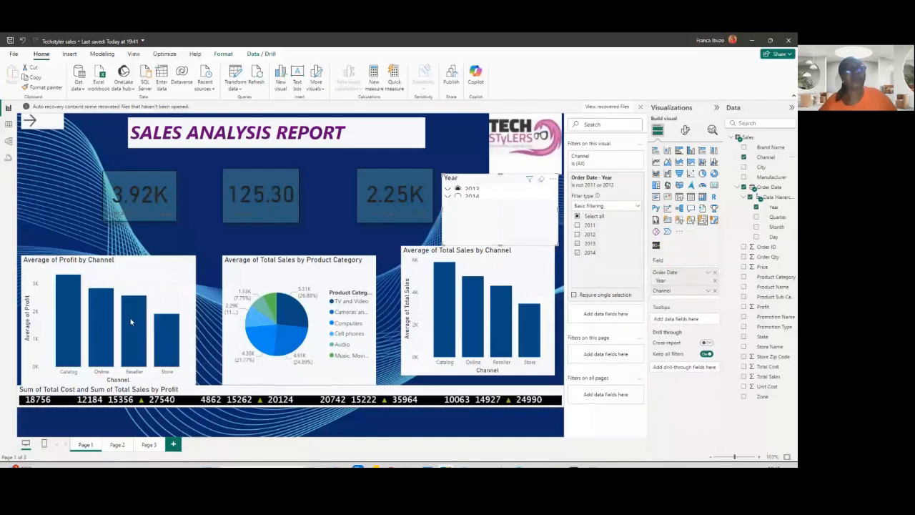
# - Cross-filter the report by selecting the Reseller and then Online bars in the Average of Profit by Channel chart
pyautogui.click(131, 323)
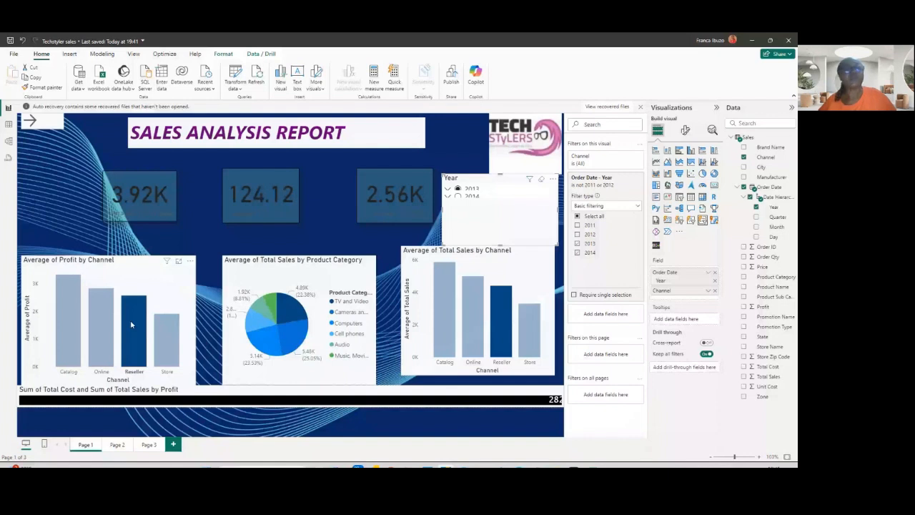
pyautogui.click(130, 319)
pyautogui.click(95, 326)
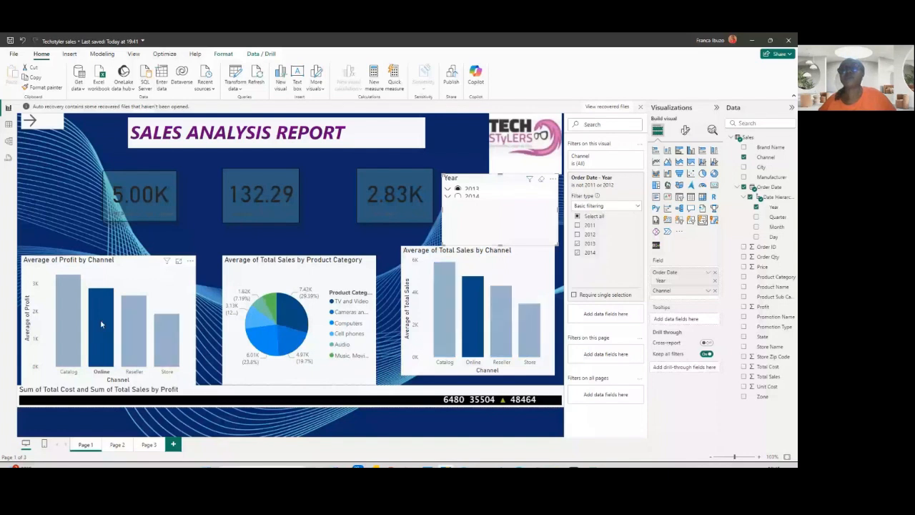
# - Toggle the Online bar selection in the Average of Profit by Channel chart to clear the cross-filter
pyautogui.click(93, 316)
pyautogui.click(92, 316)
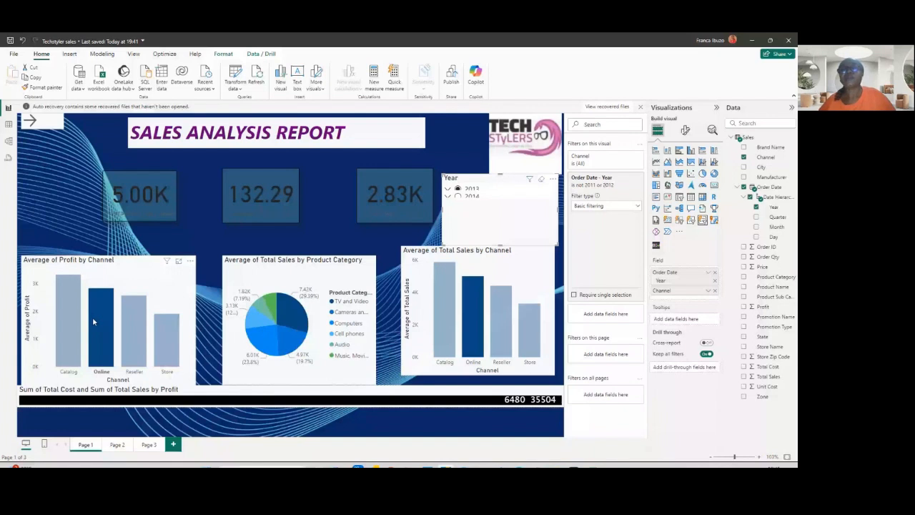
pyautogui.click(92, 317)
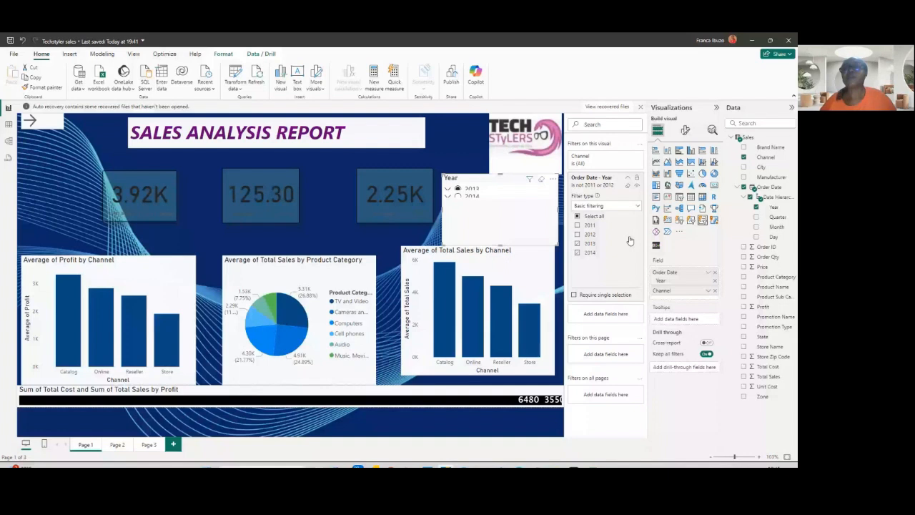
# - Collapse the slicer's Year filter card and try excluding Catalog from its Channel filter
pyautogui.click(628, 178)
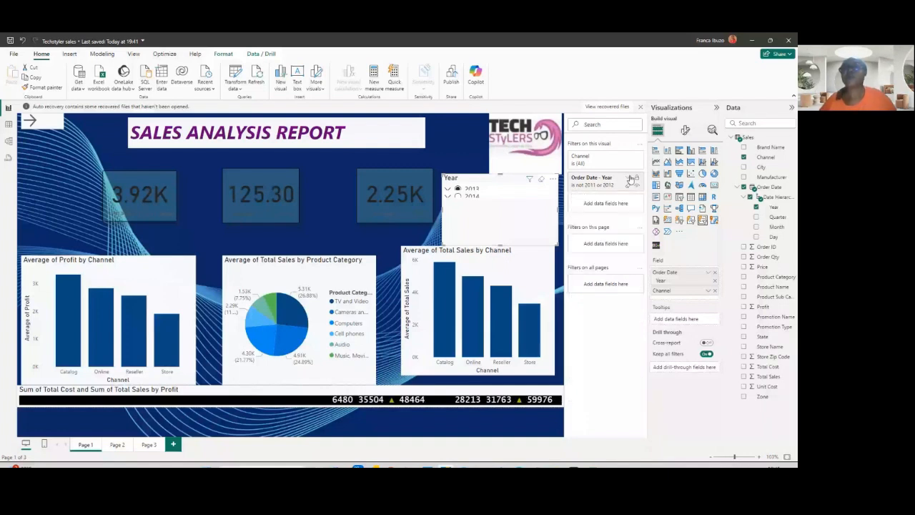
pyautogui.click(616, 160)
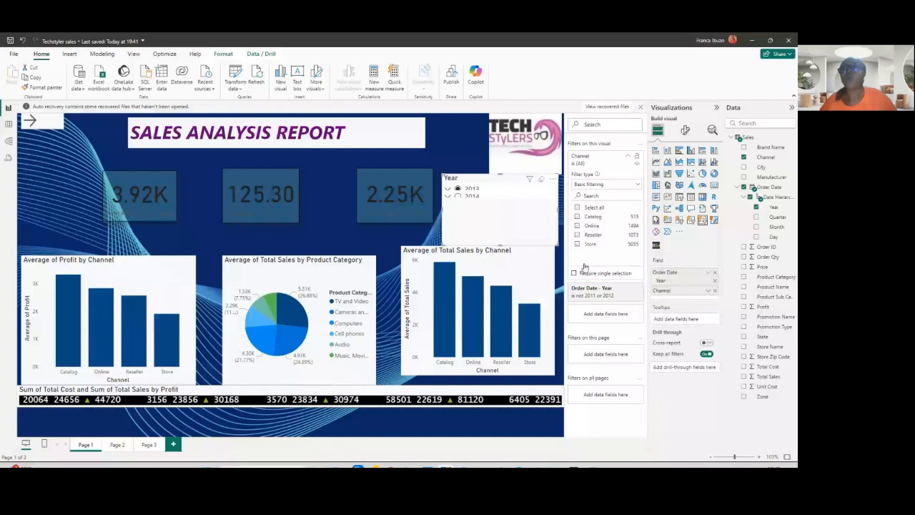
pyautogui.click(577, 217)
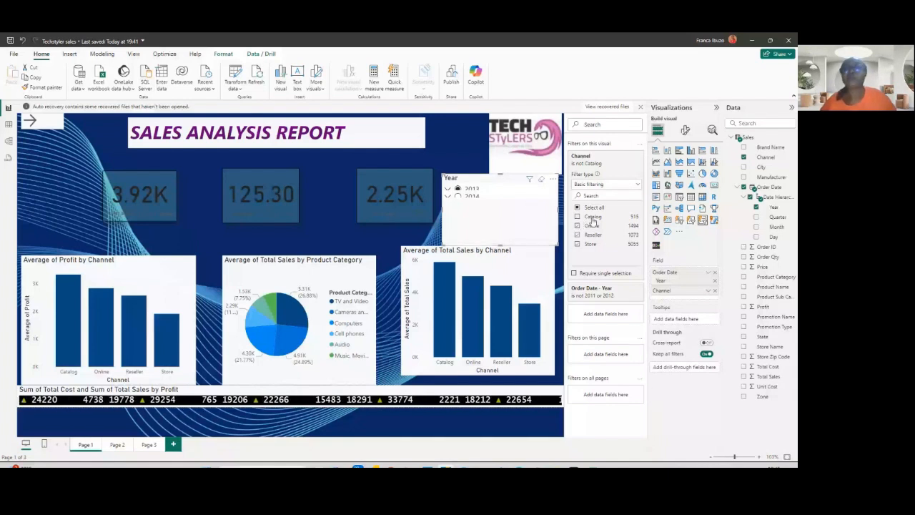
# - Select the Average of Profit by Channel chart and exclude Catalog from its Channel visual-level filter
pyautogui.click(100, 325)
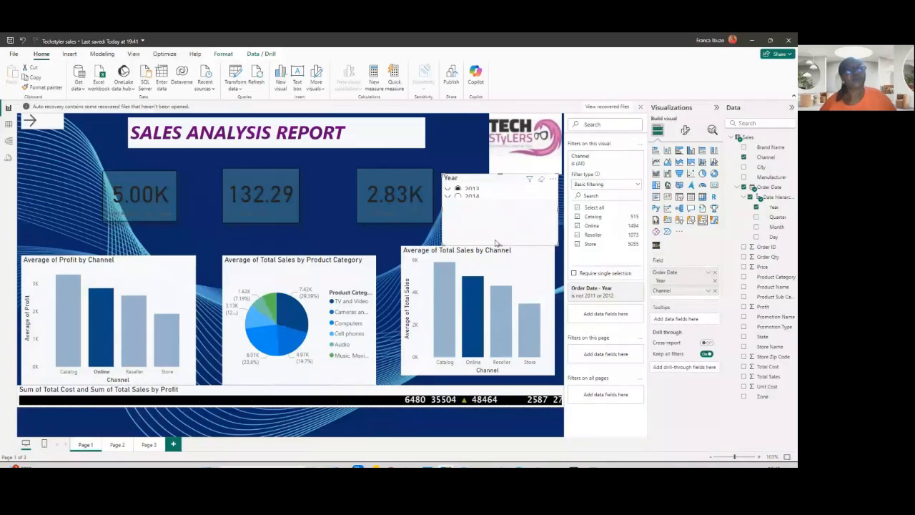
pyautogui.click(100, 326)
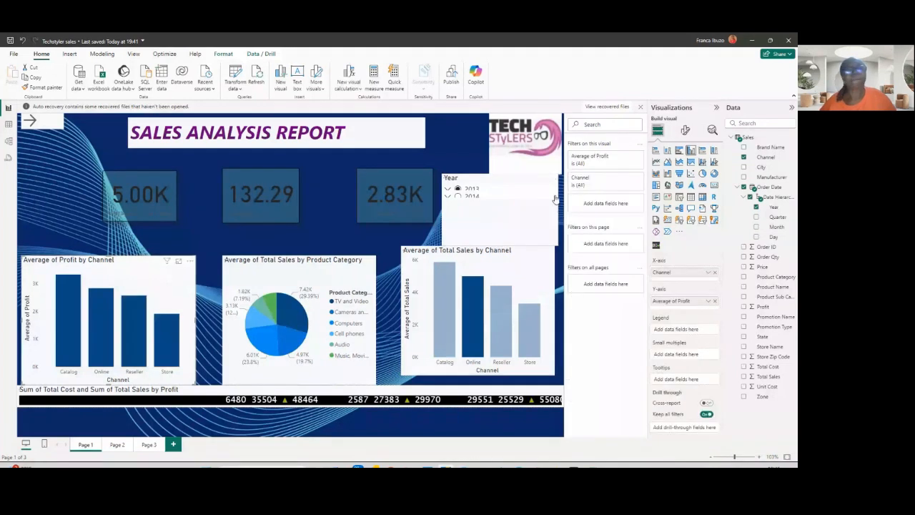
pyautogui.click(620, 182)
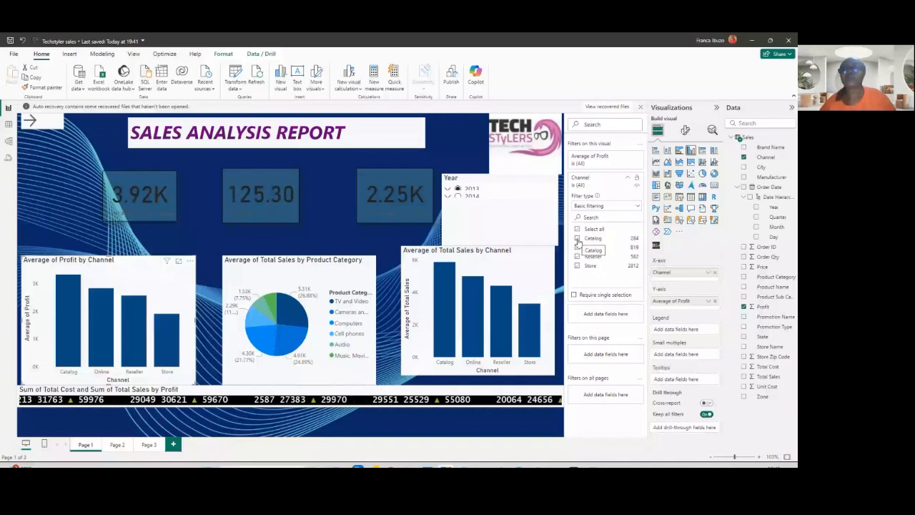
pyautogui.click(578, 239)
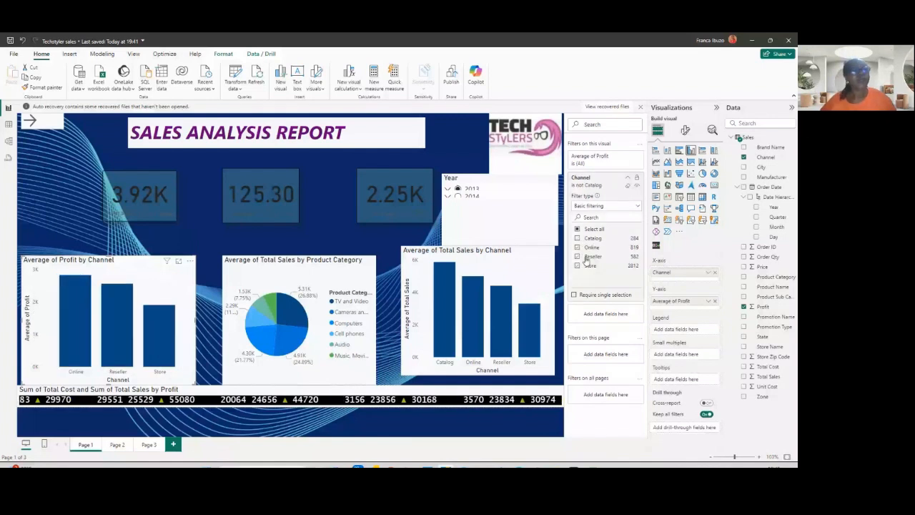